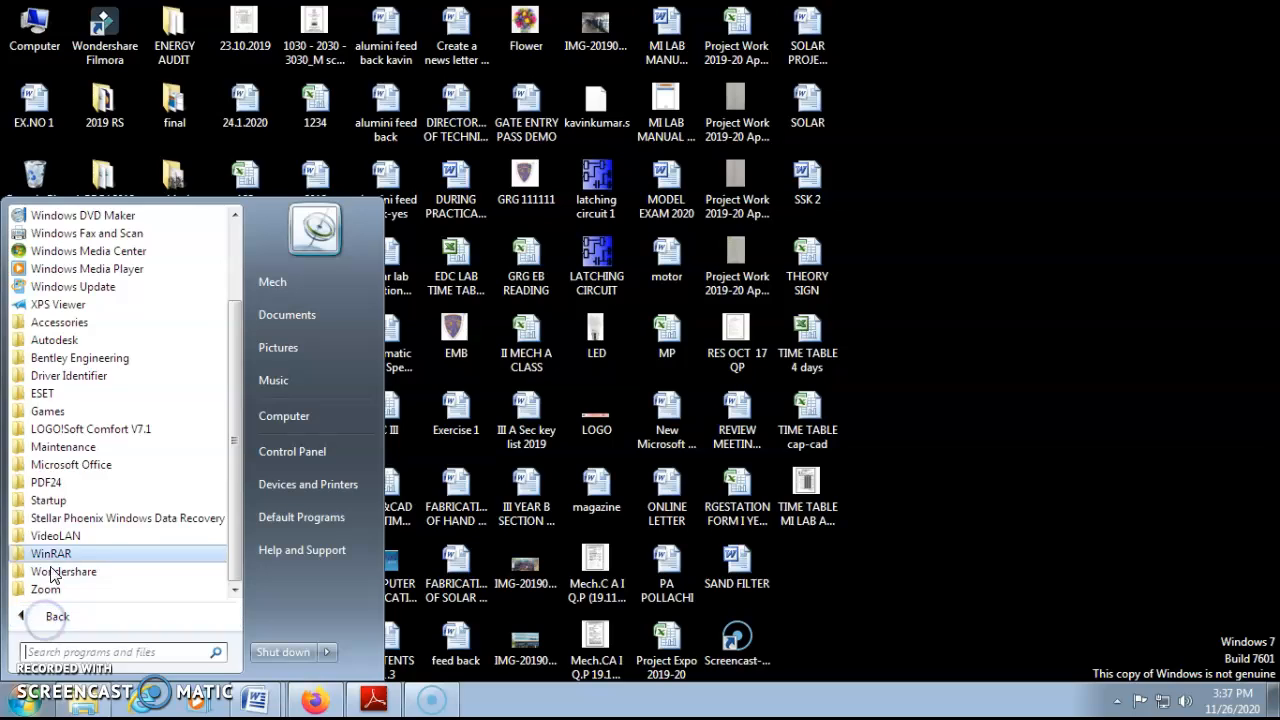
# Start Microsoft Office Word 2007 with a blank document and maximize its window.
pyautogui.click(74, 466)
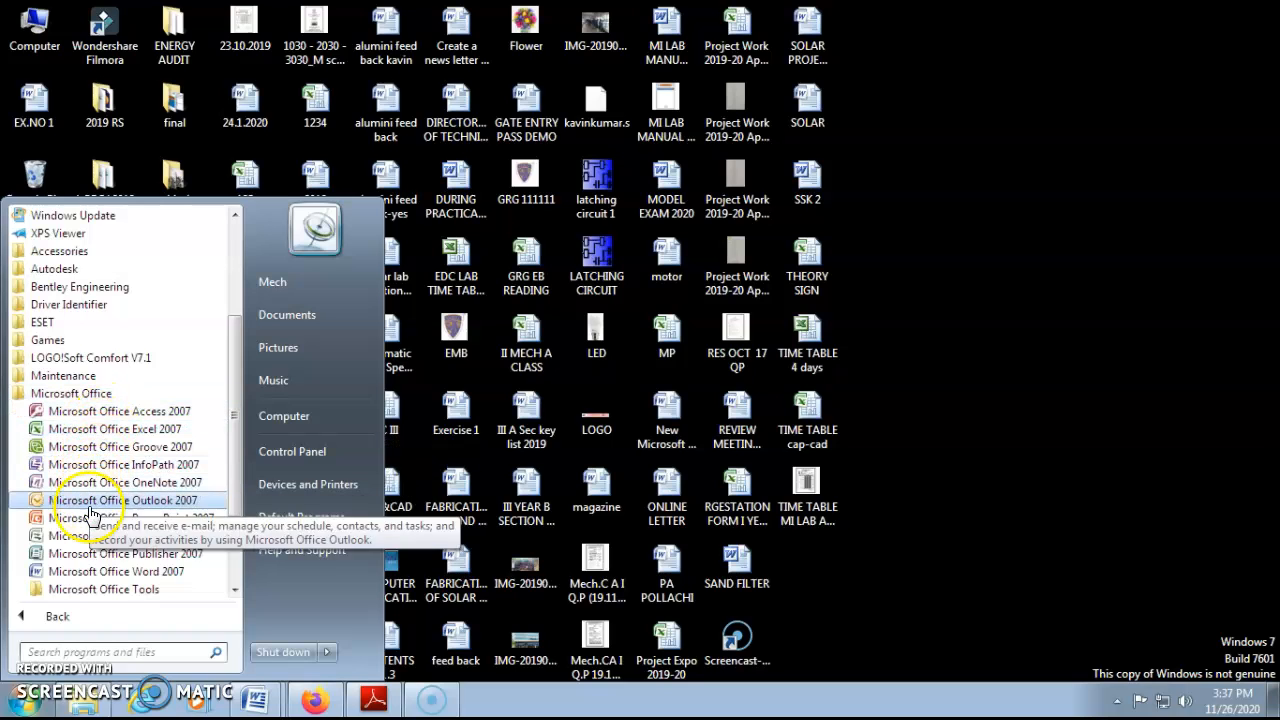
pyautogui.click(92, 573)
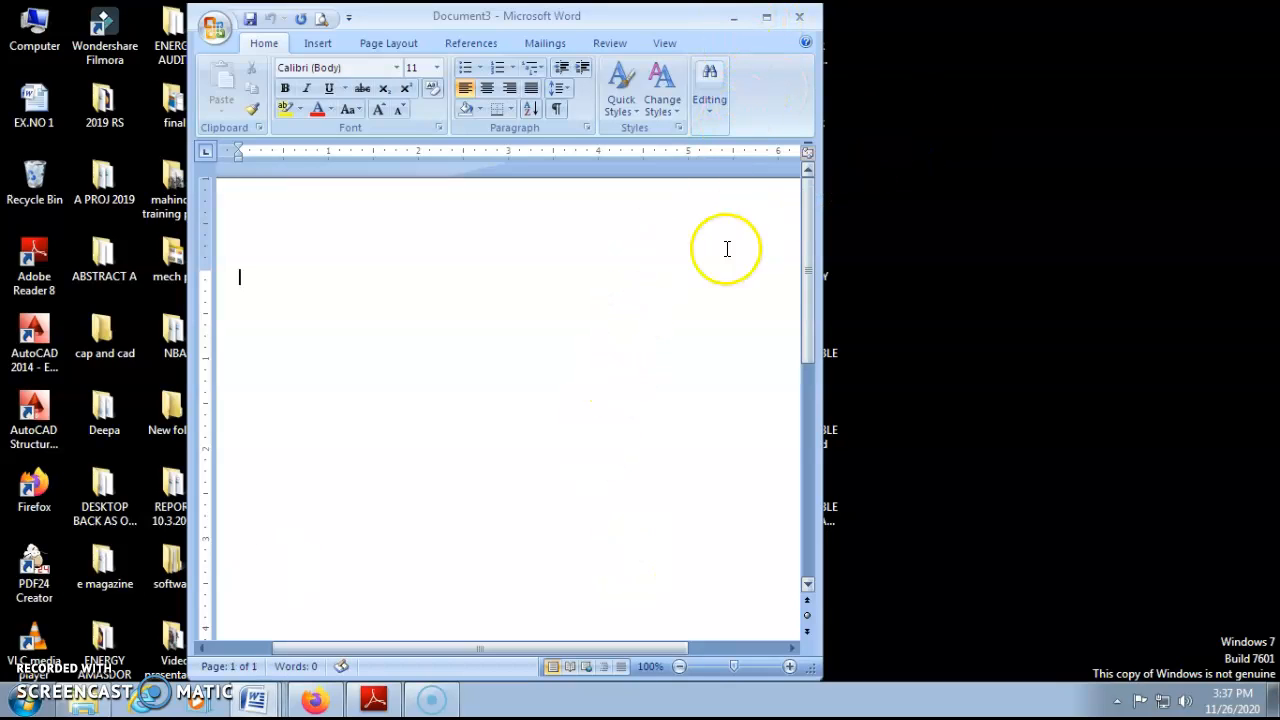
pyautogui.click(733, 20)
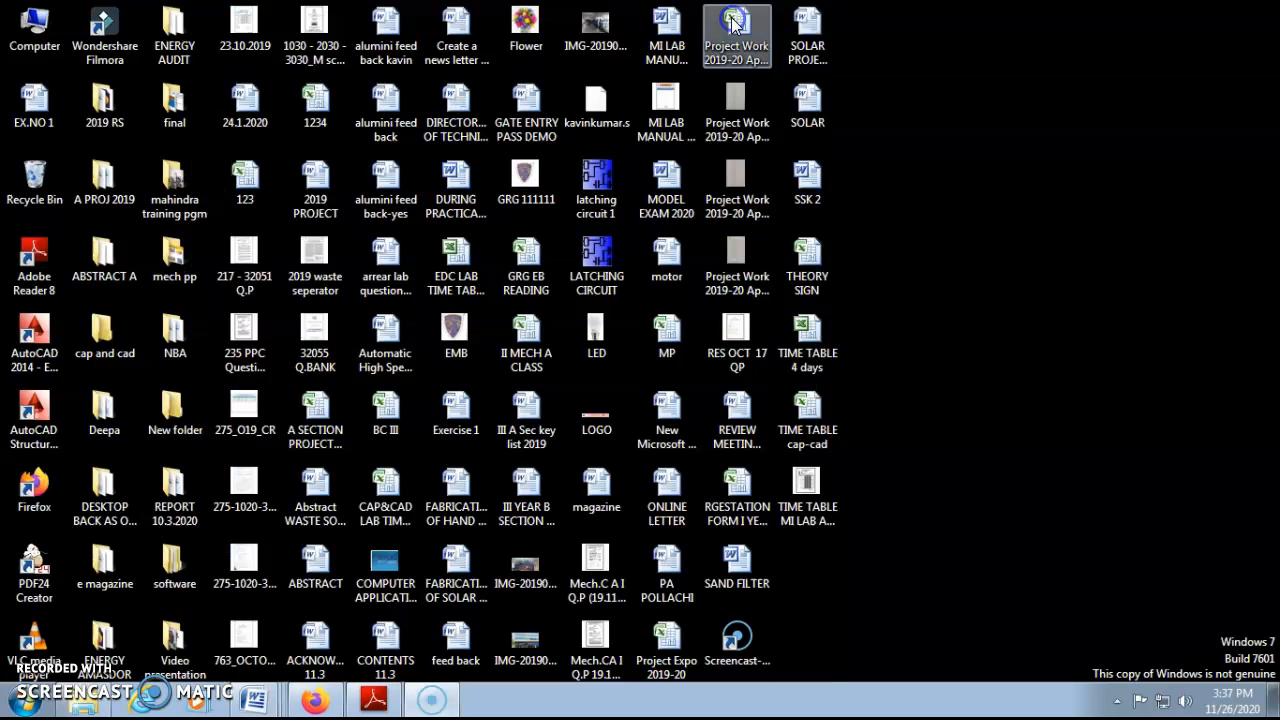
pyautogui.moveTo(265, 700)
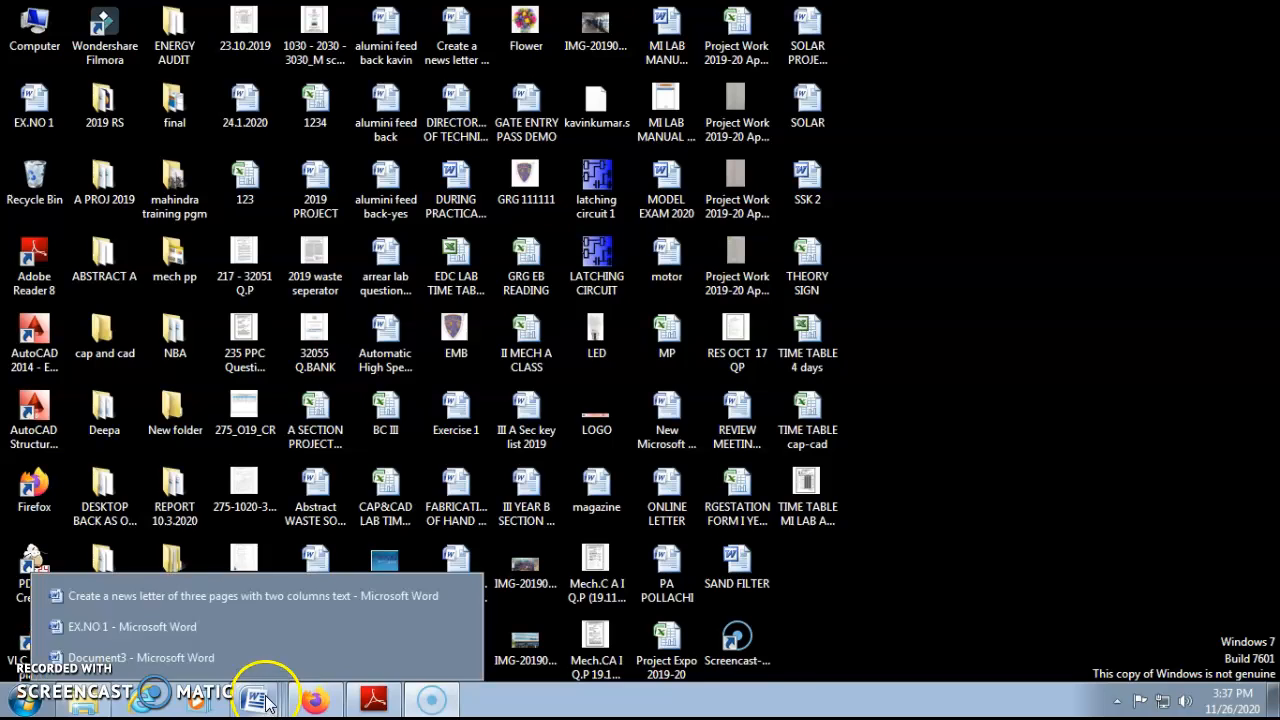
pyautogui.click(120, 658)
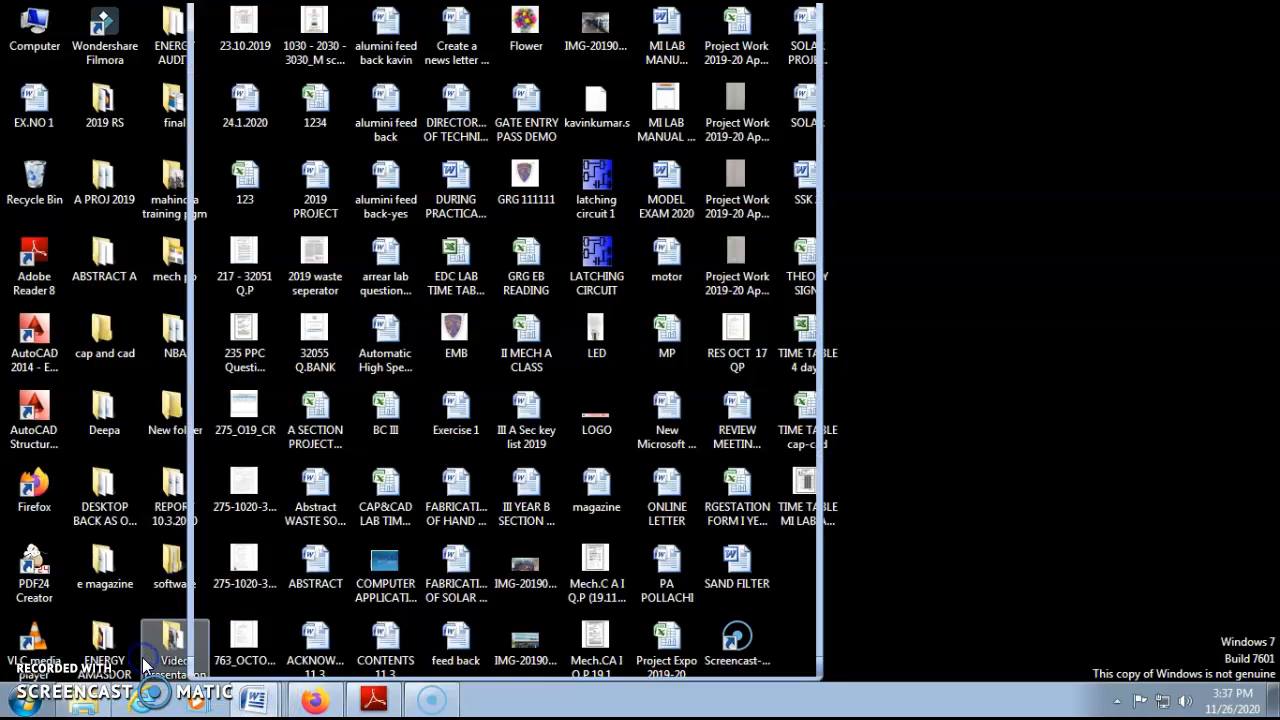
pyautogui.click(765, 20)
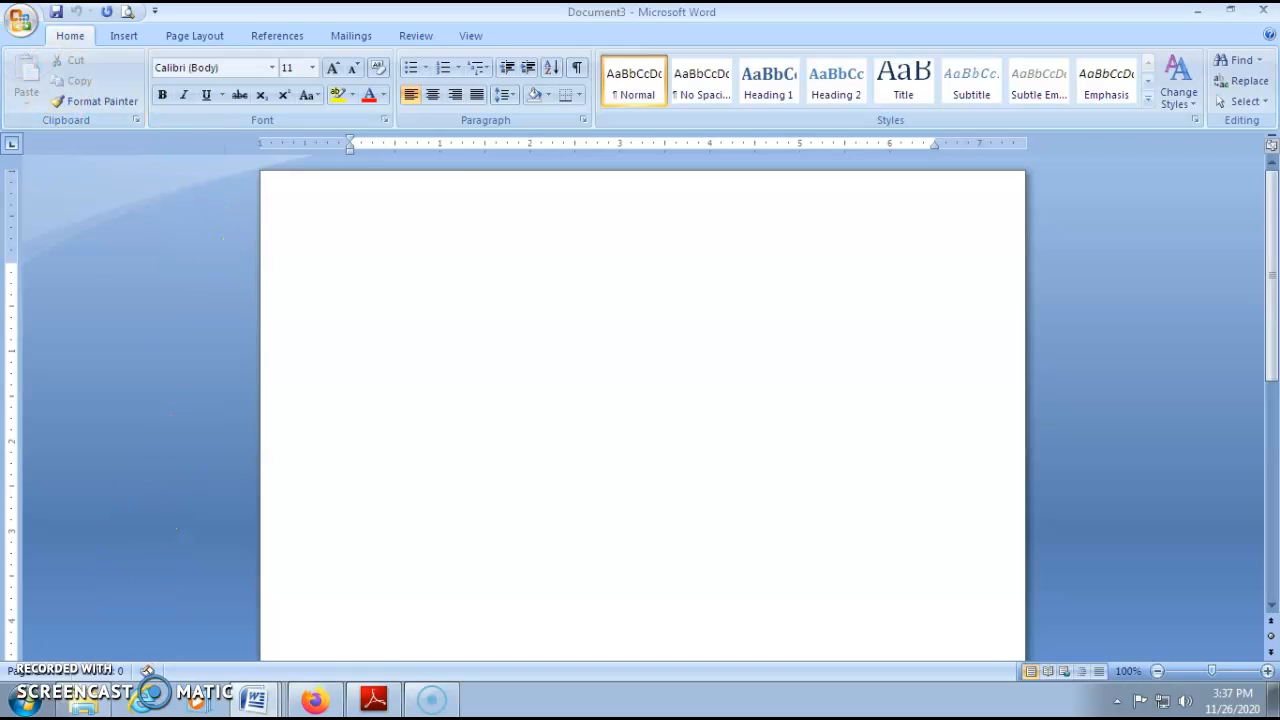
# Examine the file commands for creating, opening, saving, saving as, printing and closing a document.
pyautogui.click(22, 20)
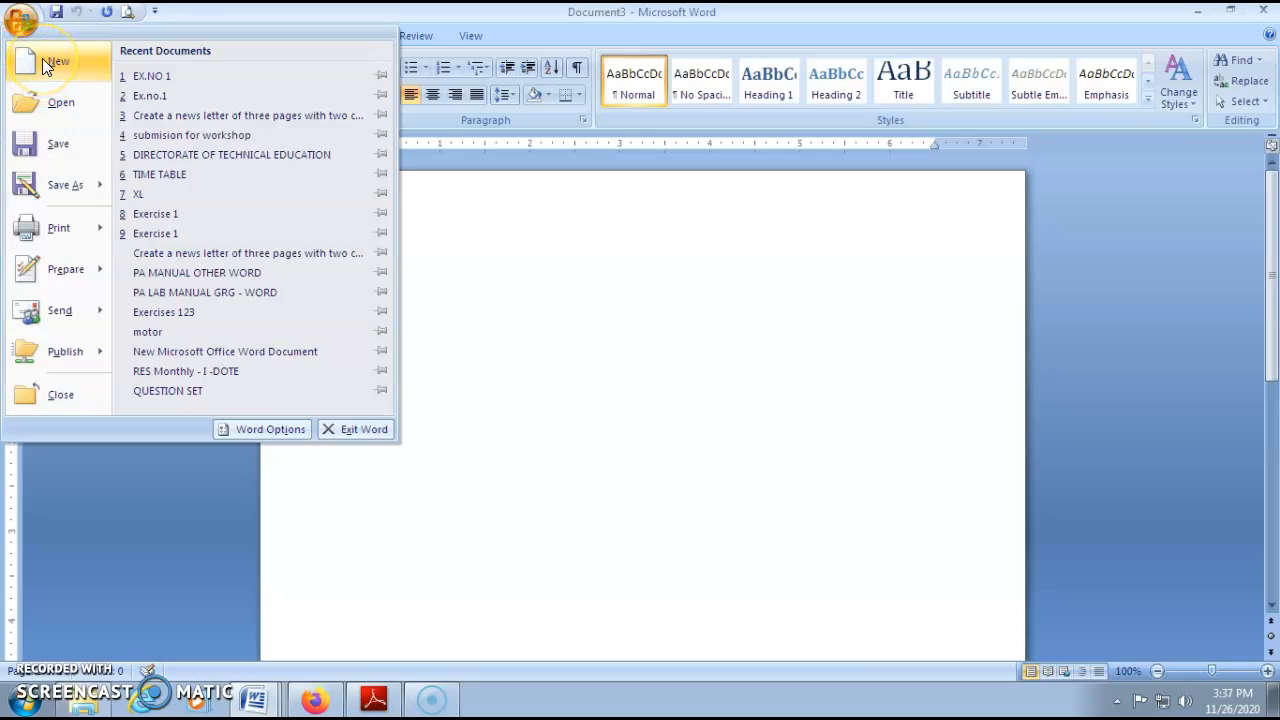
pyautogui.click(42, 83)
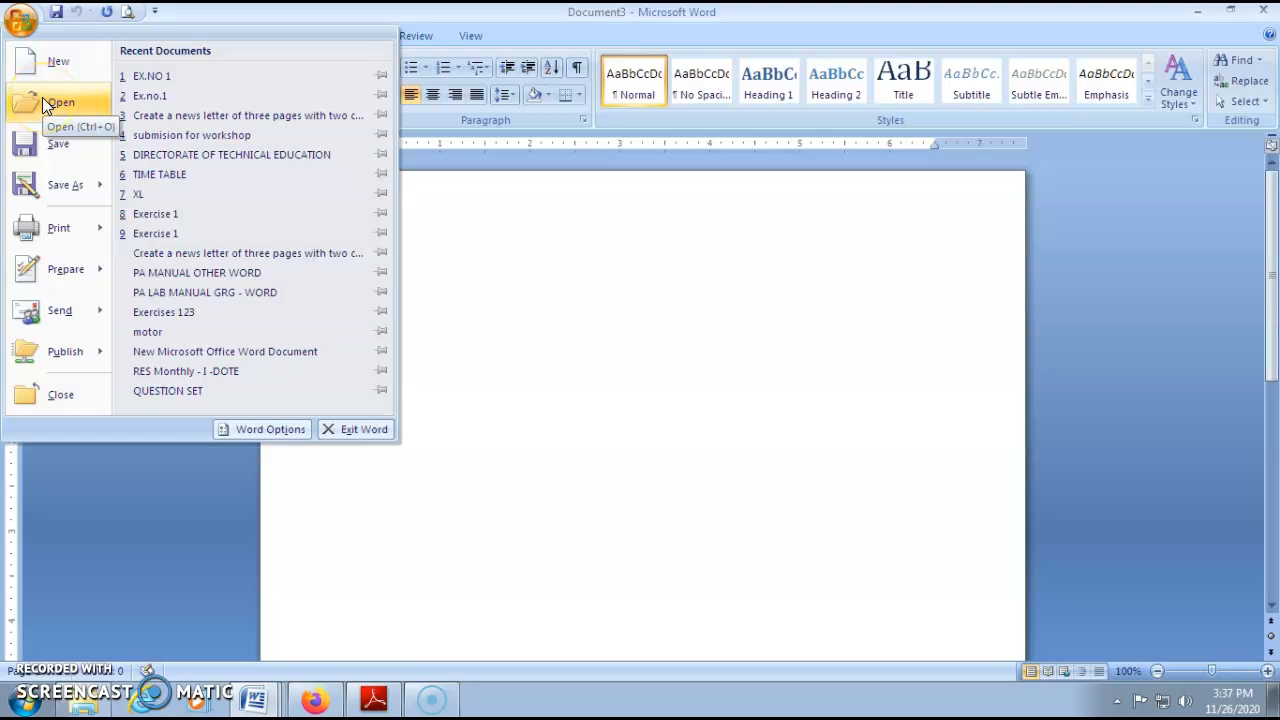
pyautogui.click(60, 143)
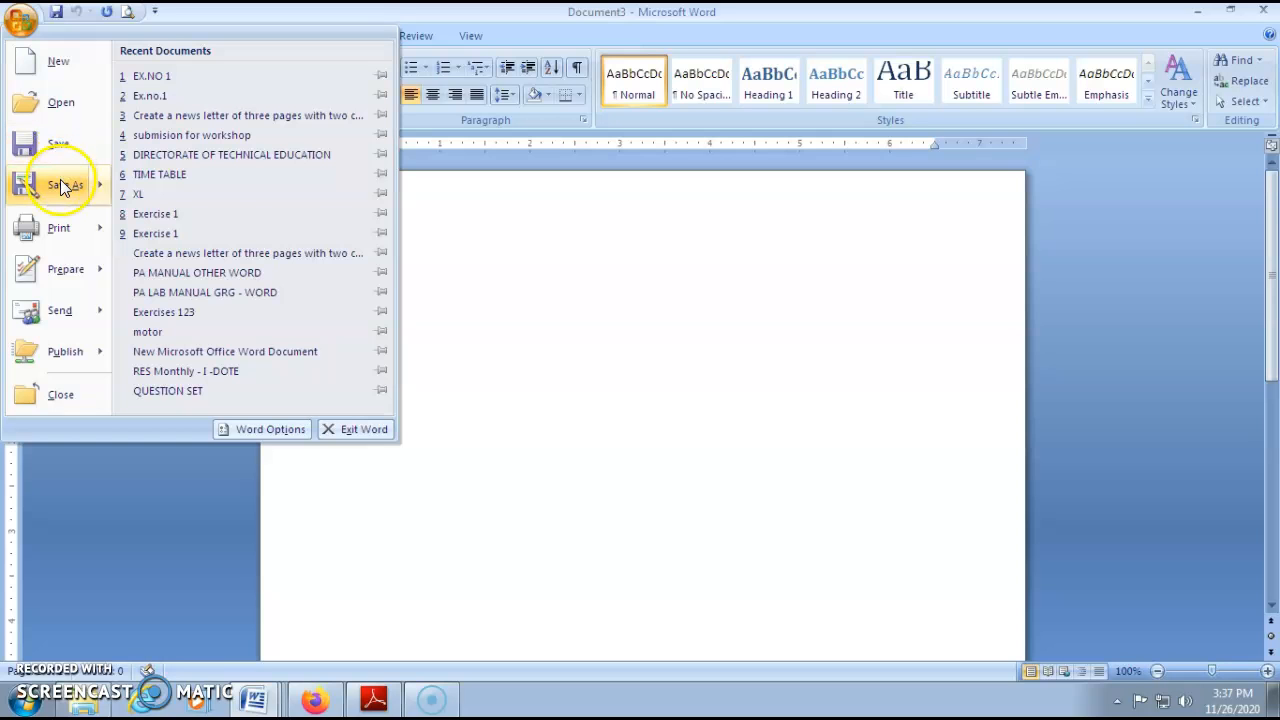
pyautogui.click(60, 185)
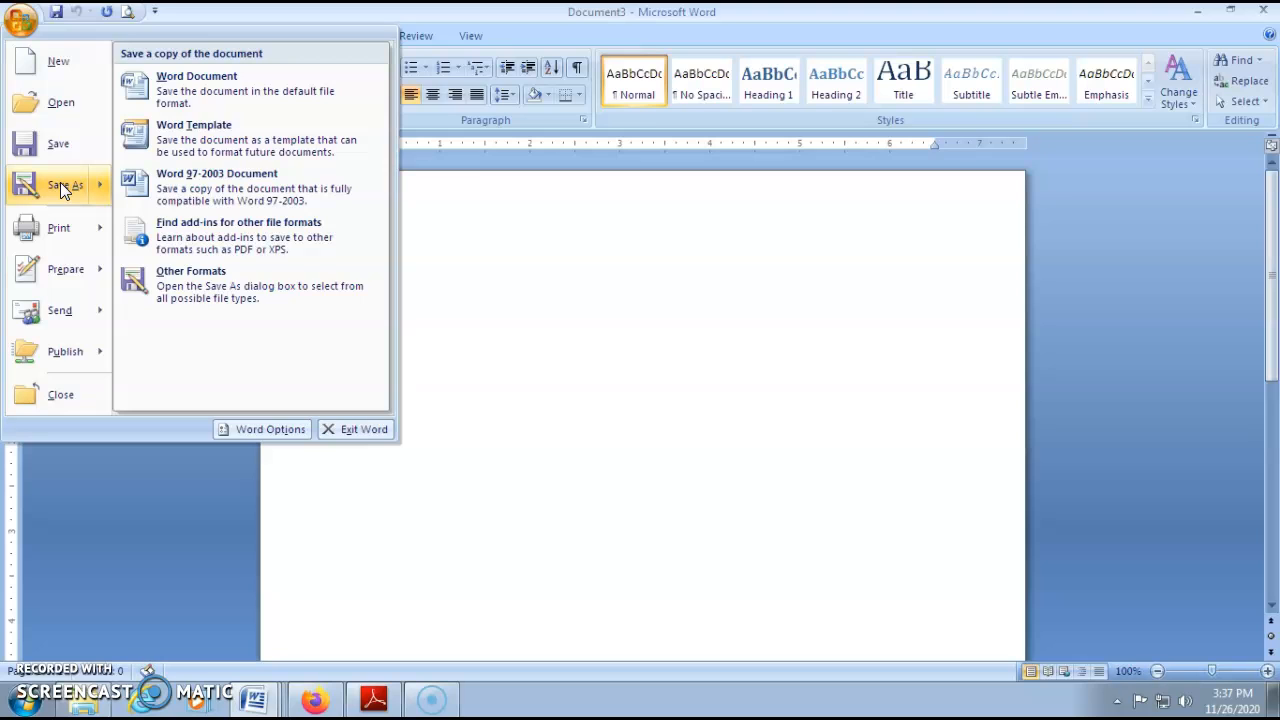
pyautogui.click(57, 228)
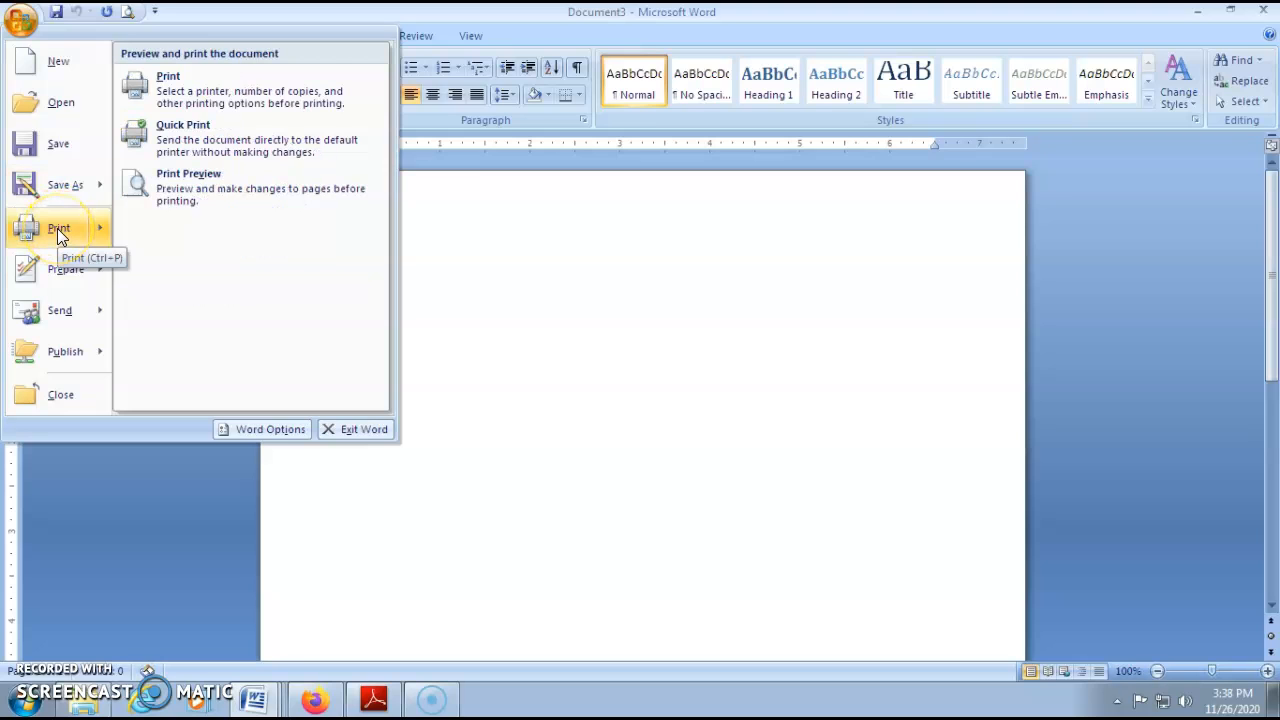
pyautogui.click(51, 390)
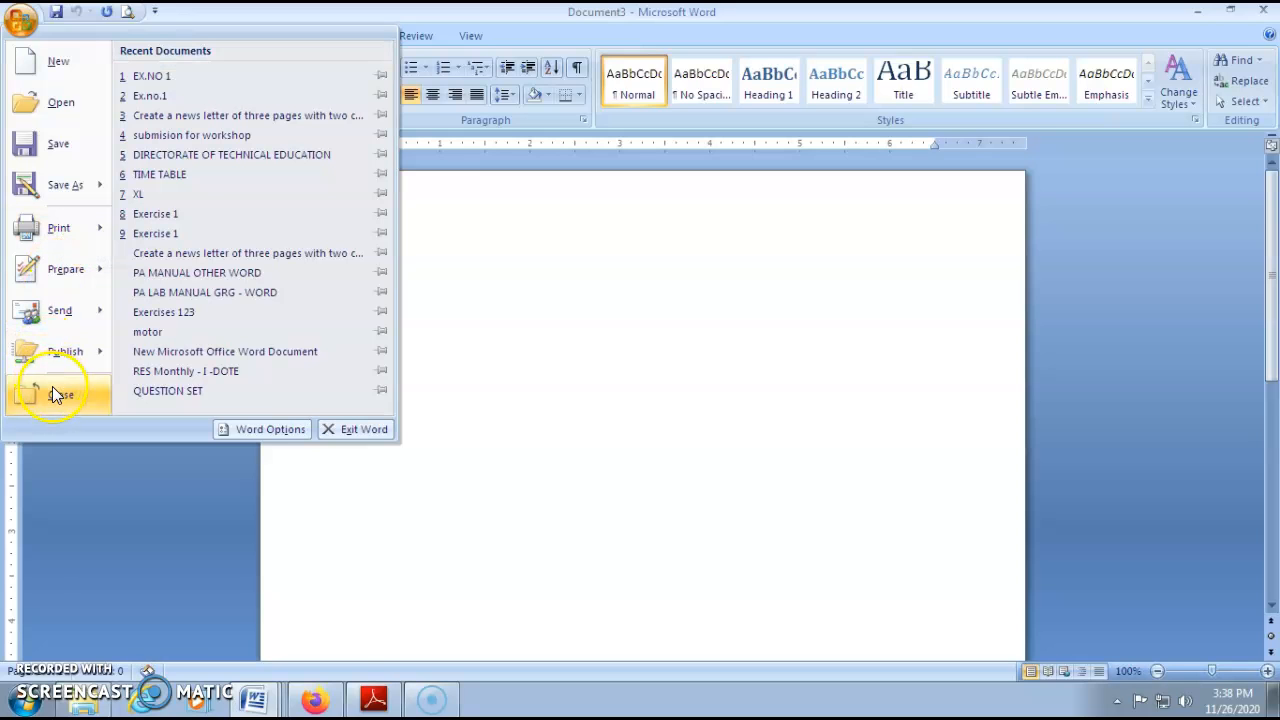
pyautogui.click(543, 293)
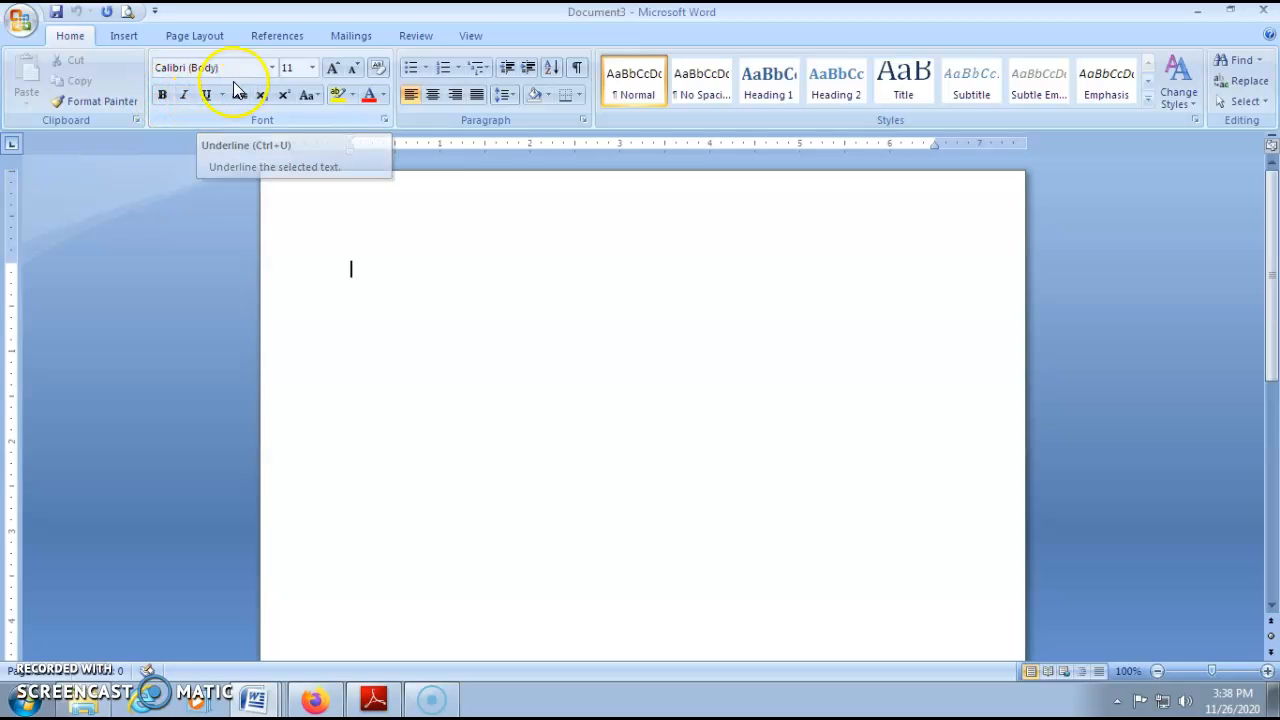
# Review the font, font size and font colour choices, as well as the insert and page layout commands.
pyautogui.click(270, 68)
pyautogui.click(271, 70)
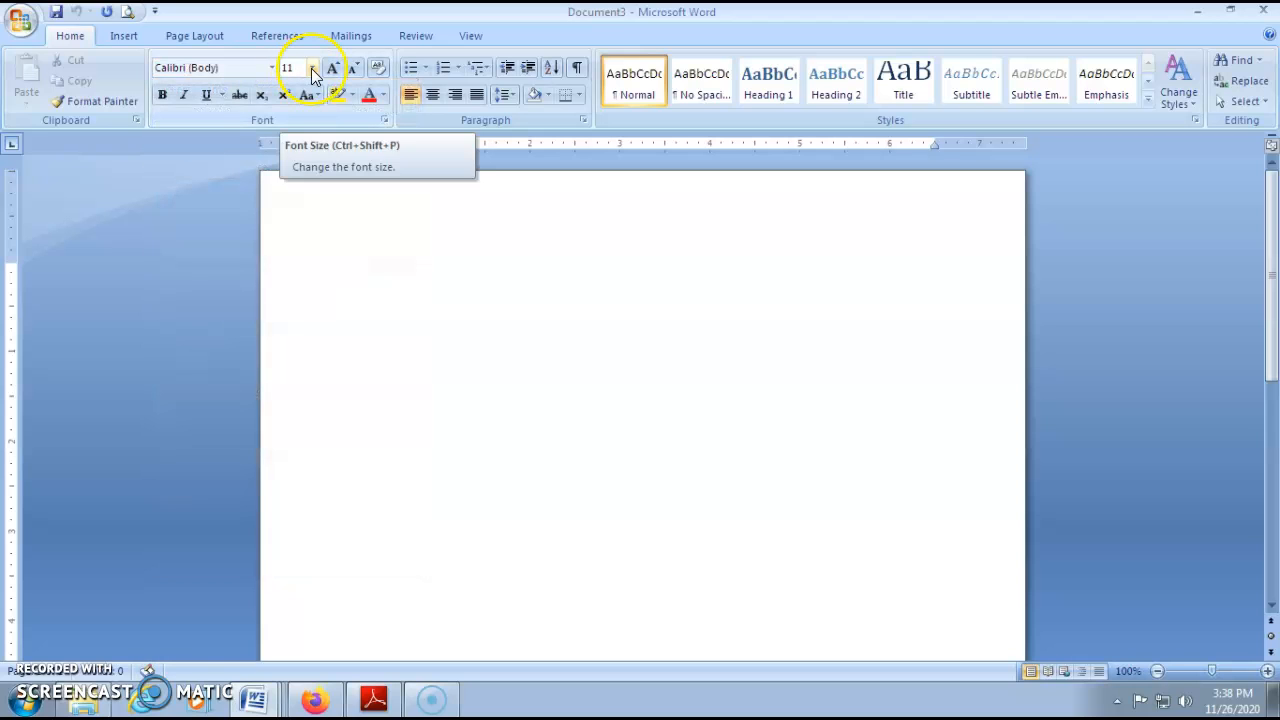
pyautogui.click(313, 68)
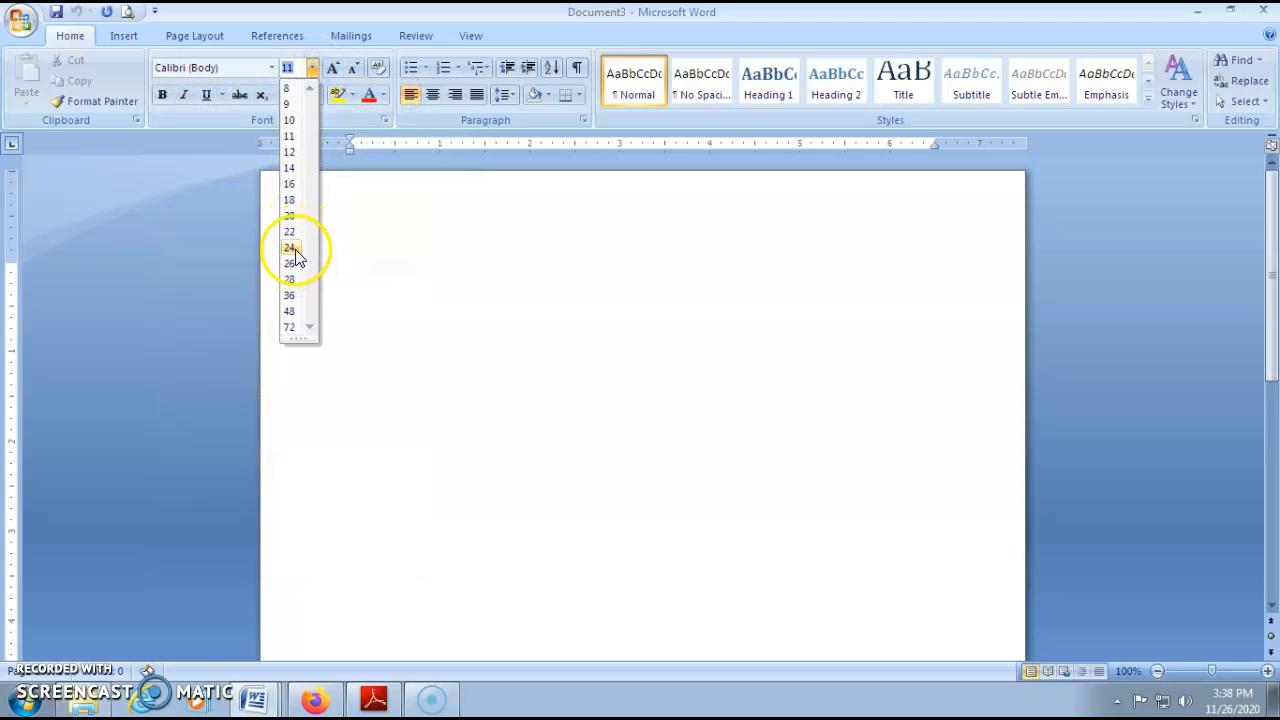
pyautogui.click(316, 67)
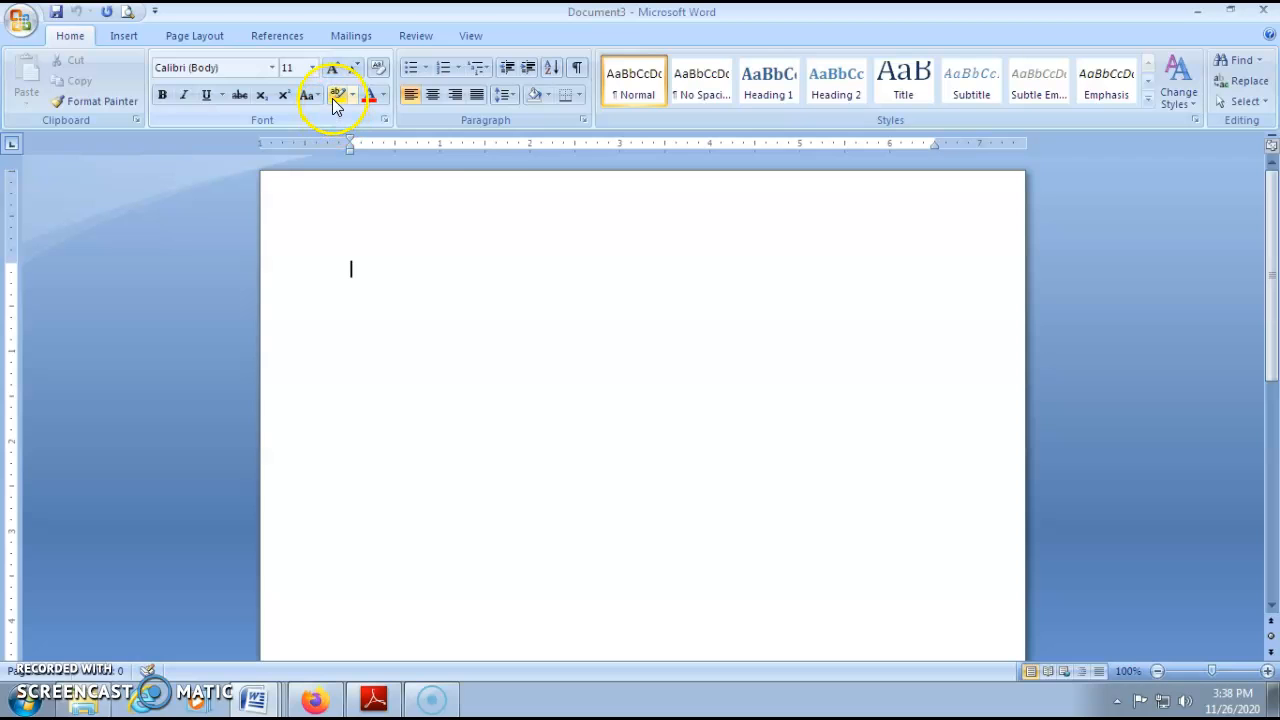
pyautogui.click(383, 95)
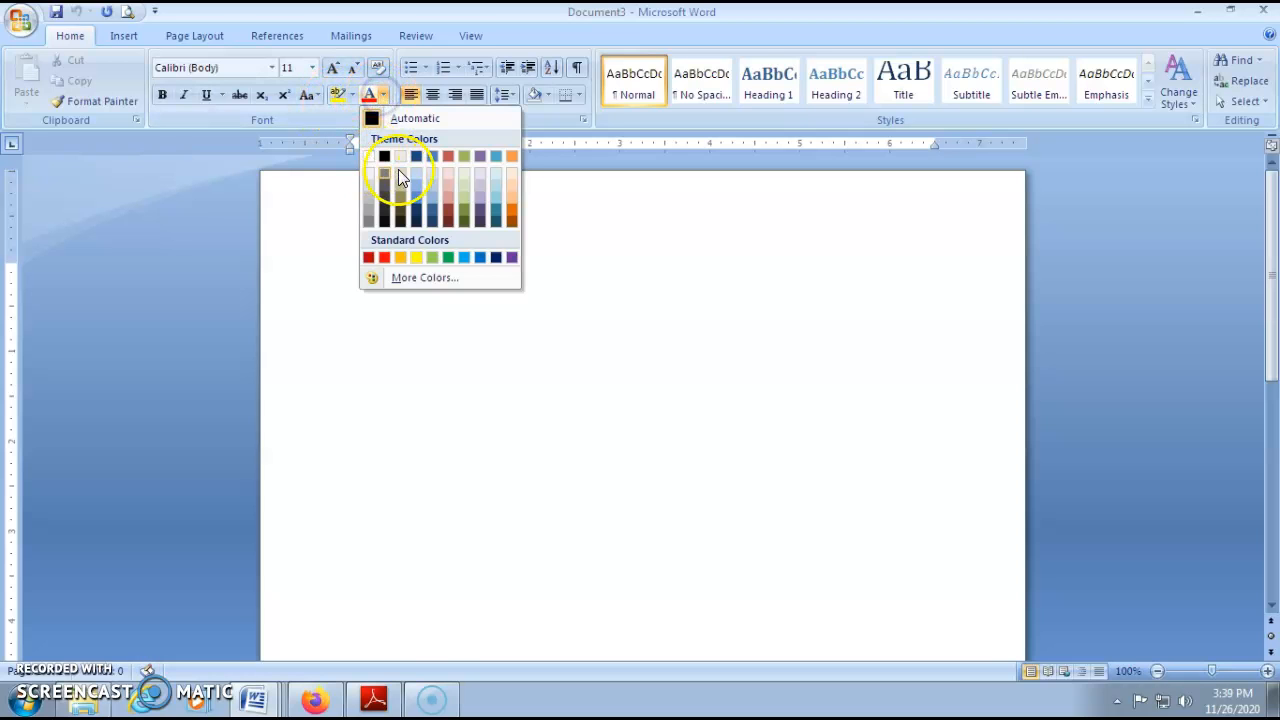
pyautogui.click(384, 92)
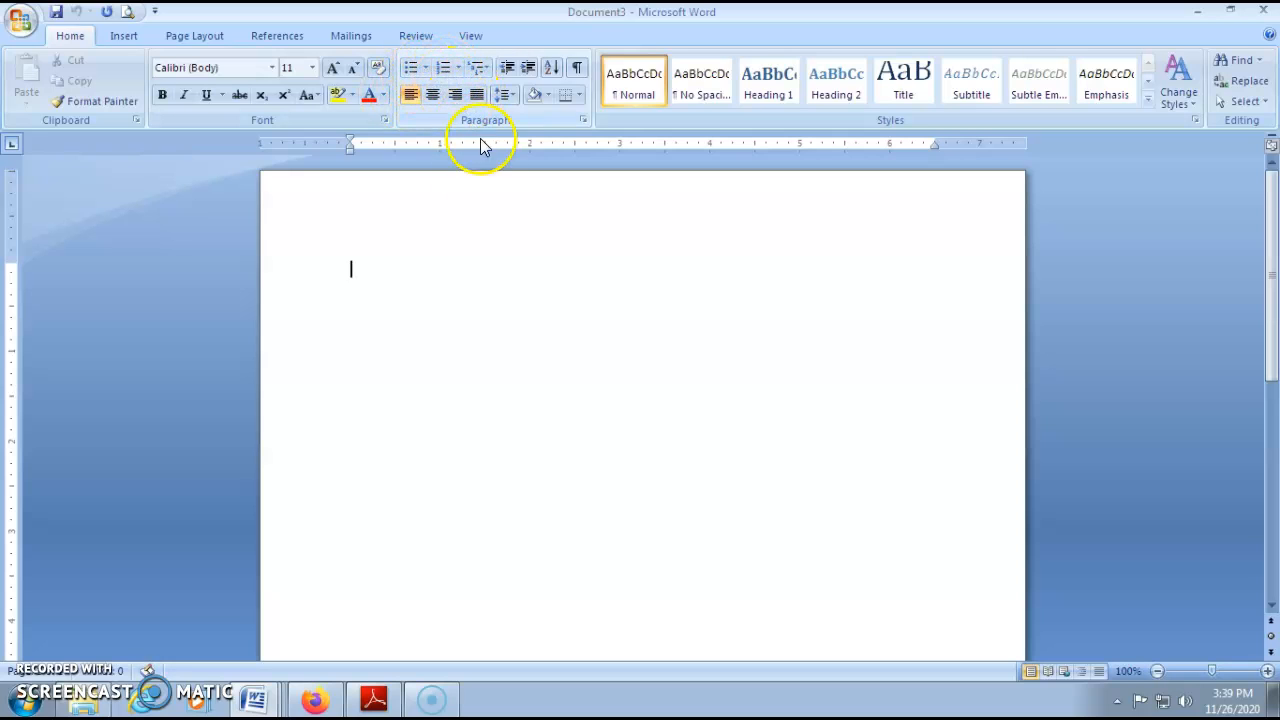
pyautogui.click(125, 38)
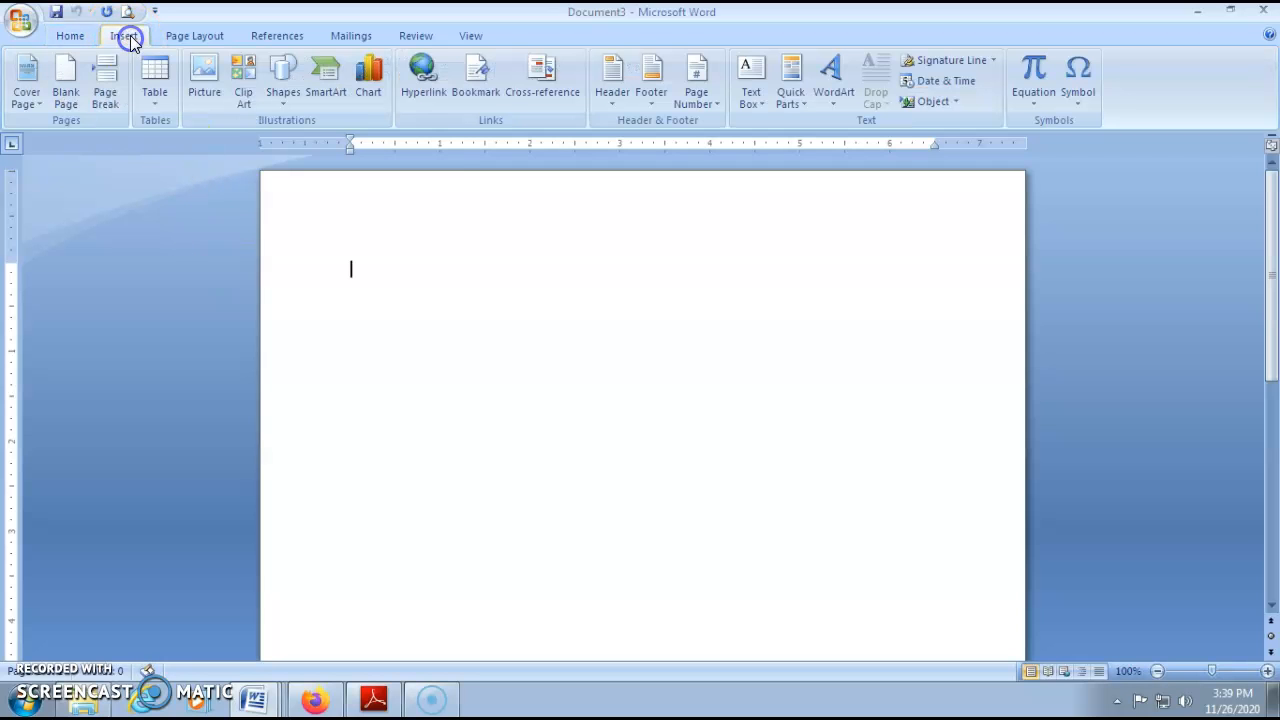
pyautogui.click(203, 36)
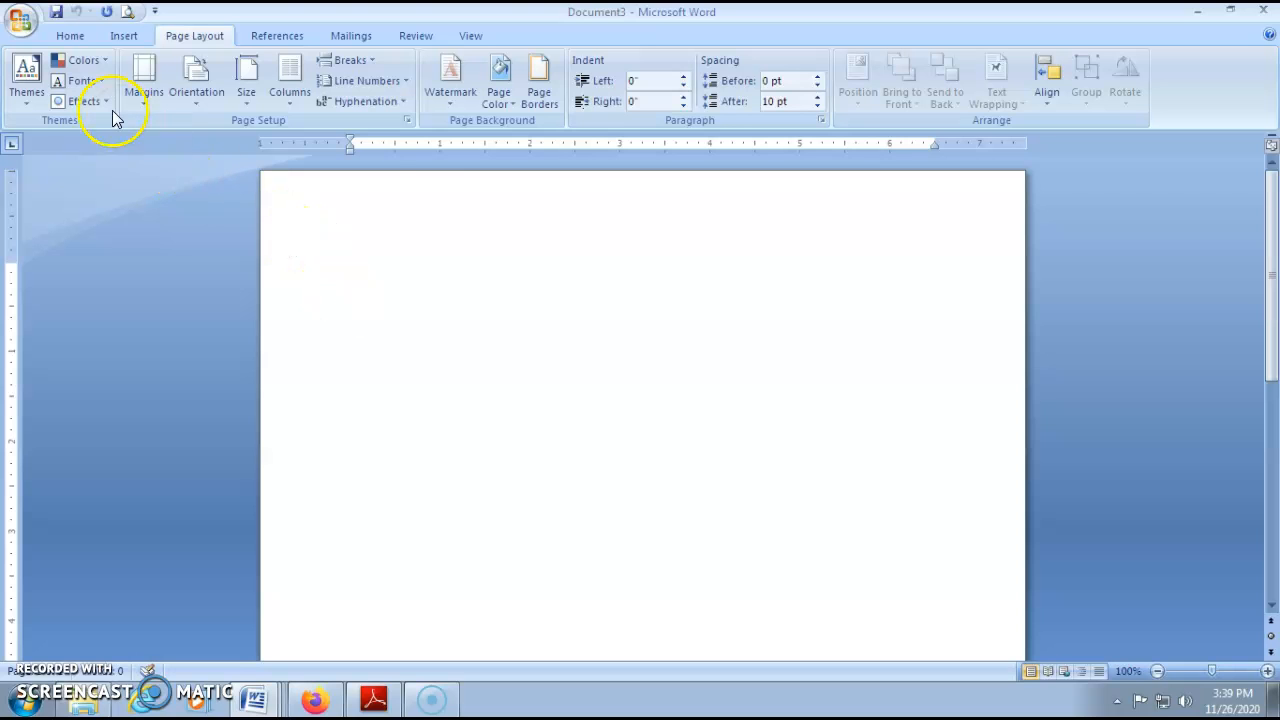
# Save the blank document to the Desktop as a Word Document named EX.NO 1A.
pyautogui.click(20, 19)
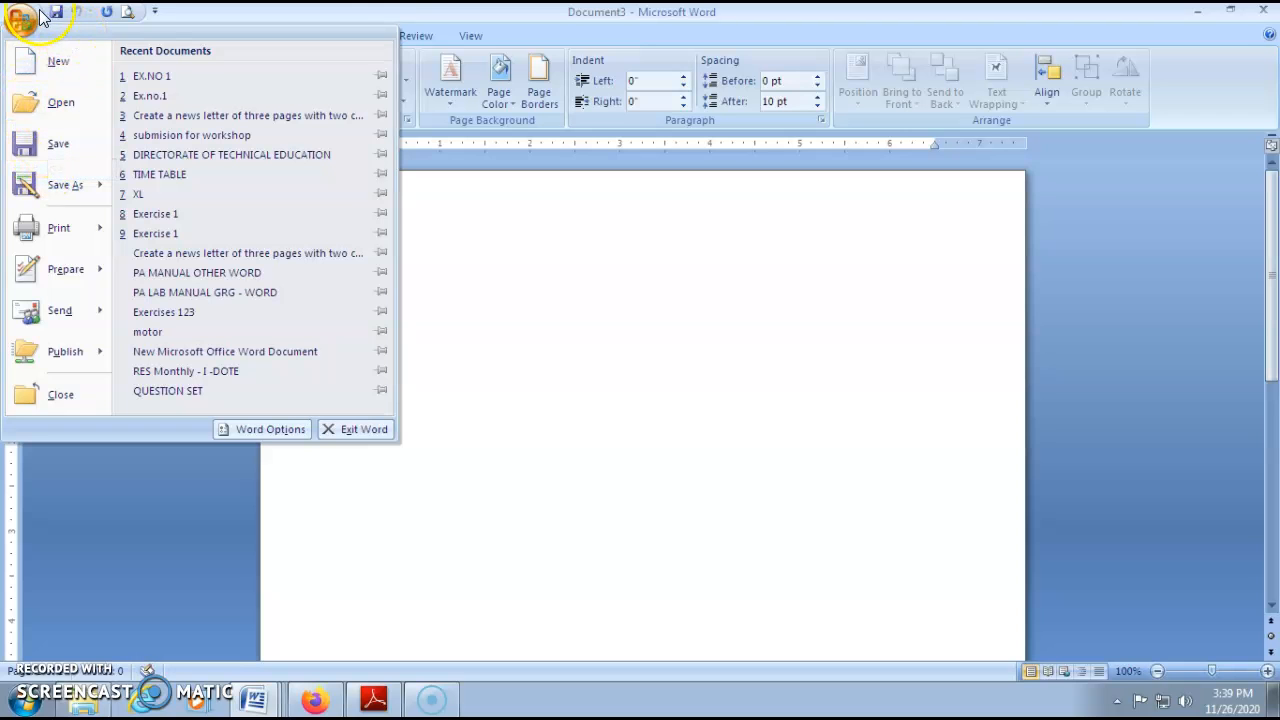
pyautogui.click(53, 142)
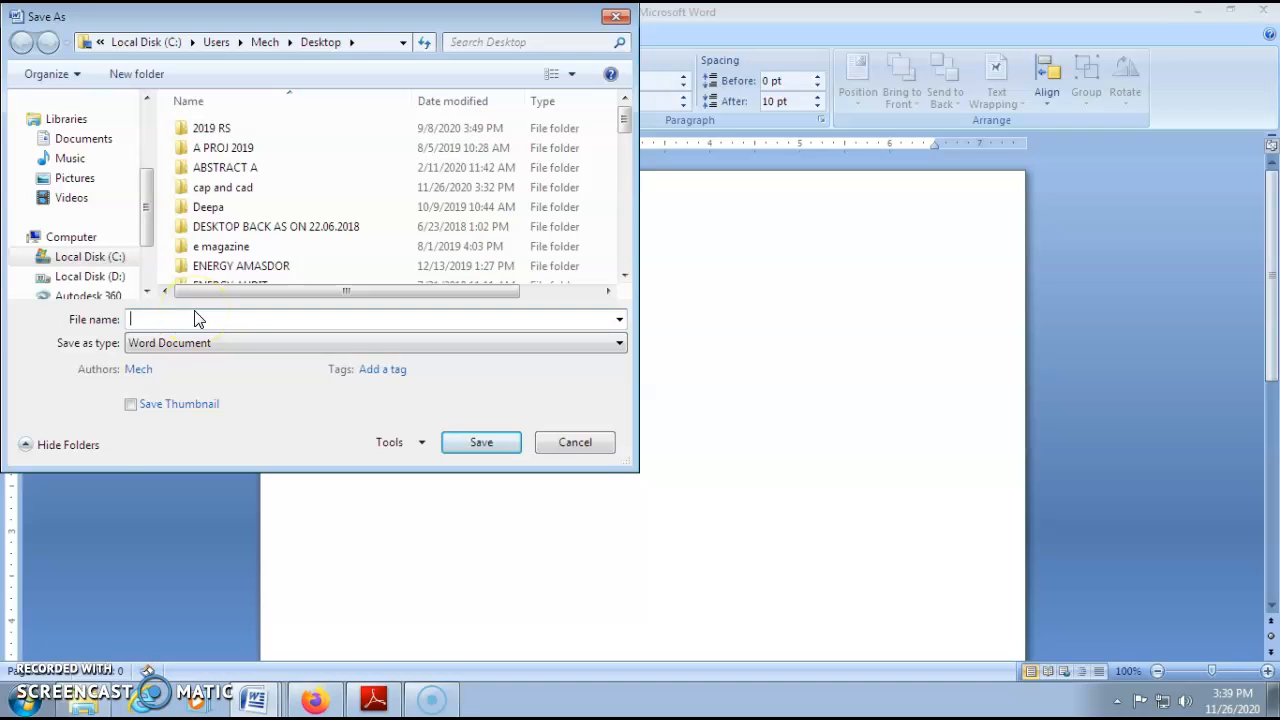
pyautogui.write('EX.NO')
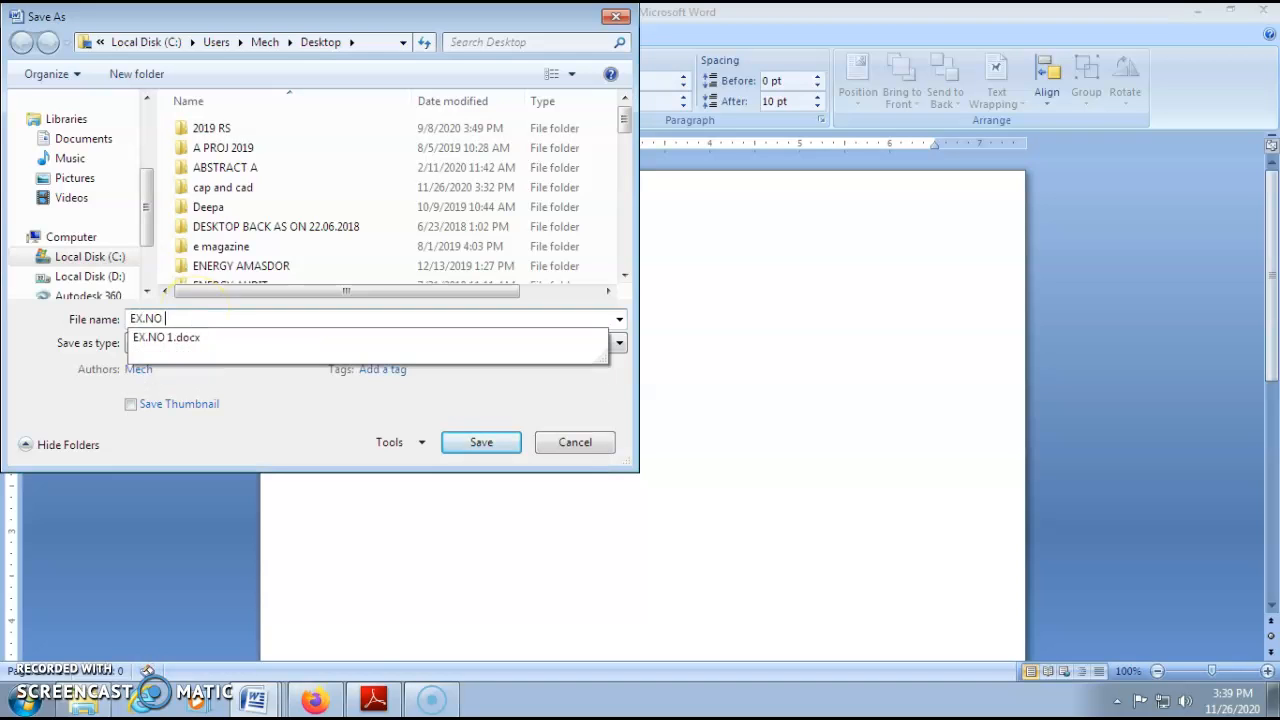
pyautogui.write(' 1A')
pyautogui.click(172, 318)
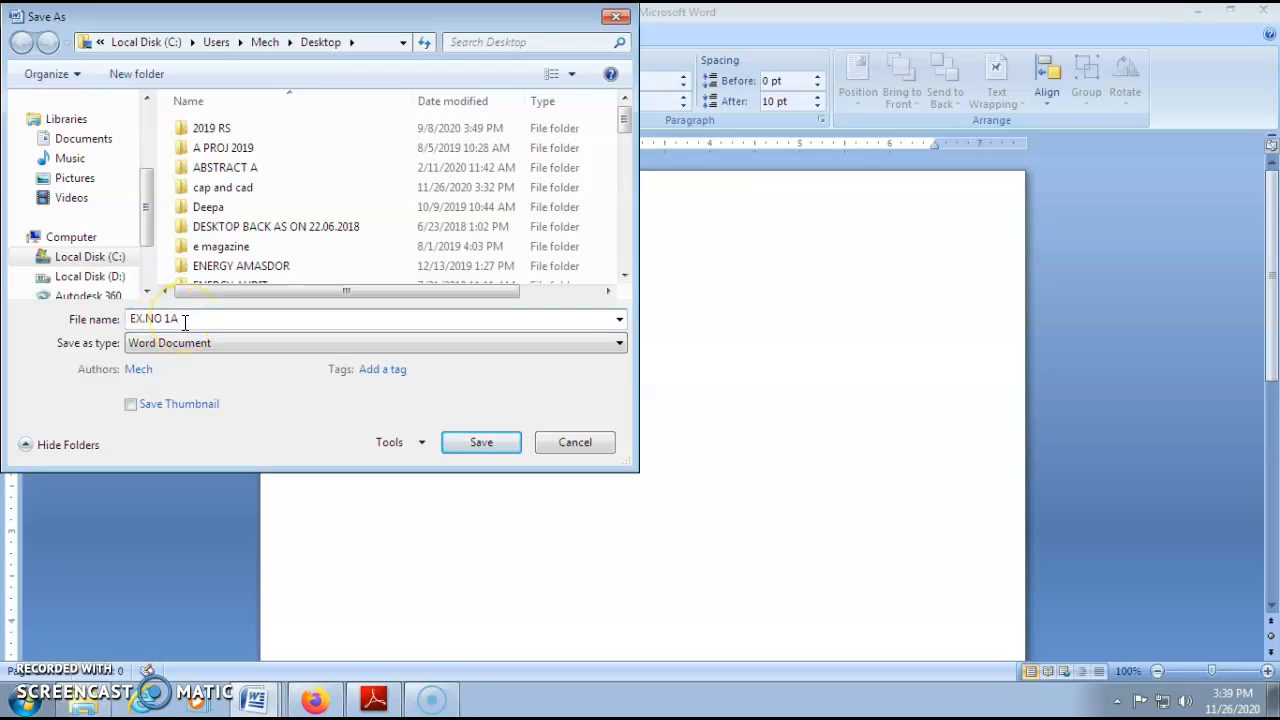
pyautogui.moveTo(149, 206); pyautogui.dragTo(145, 148)
pyautogui.click(75, 190)
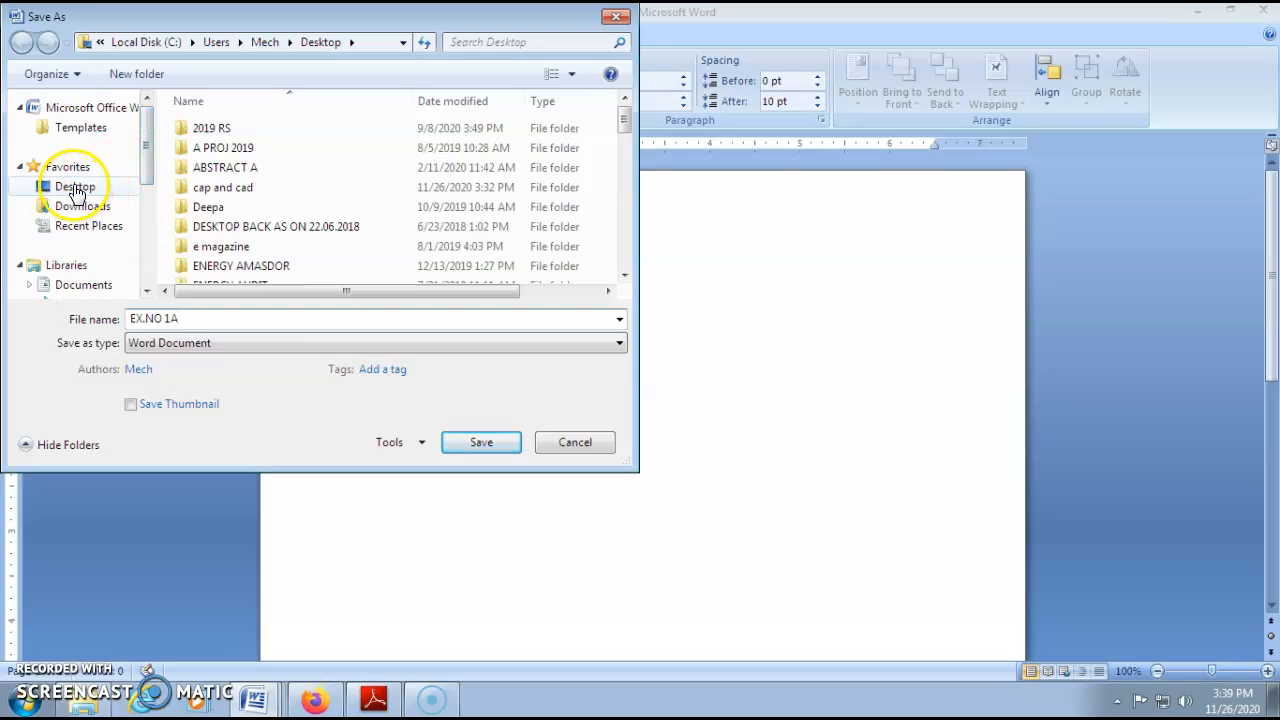
pyautogui.click(503, 449)
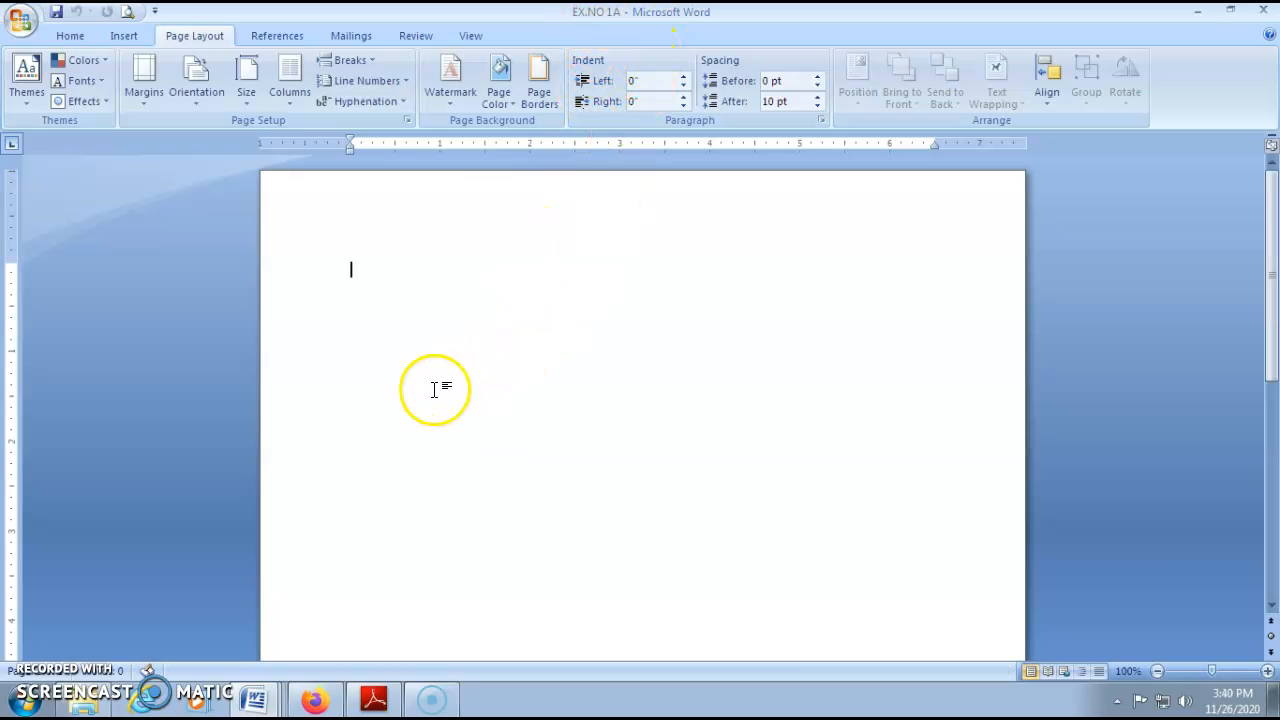
# Switch to the document "Create a news letter of three pages with two columns text" and select its first requirement for reading.
pyautogui.click(254, 699)
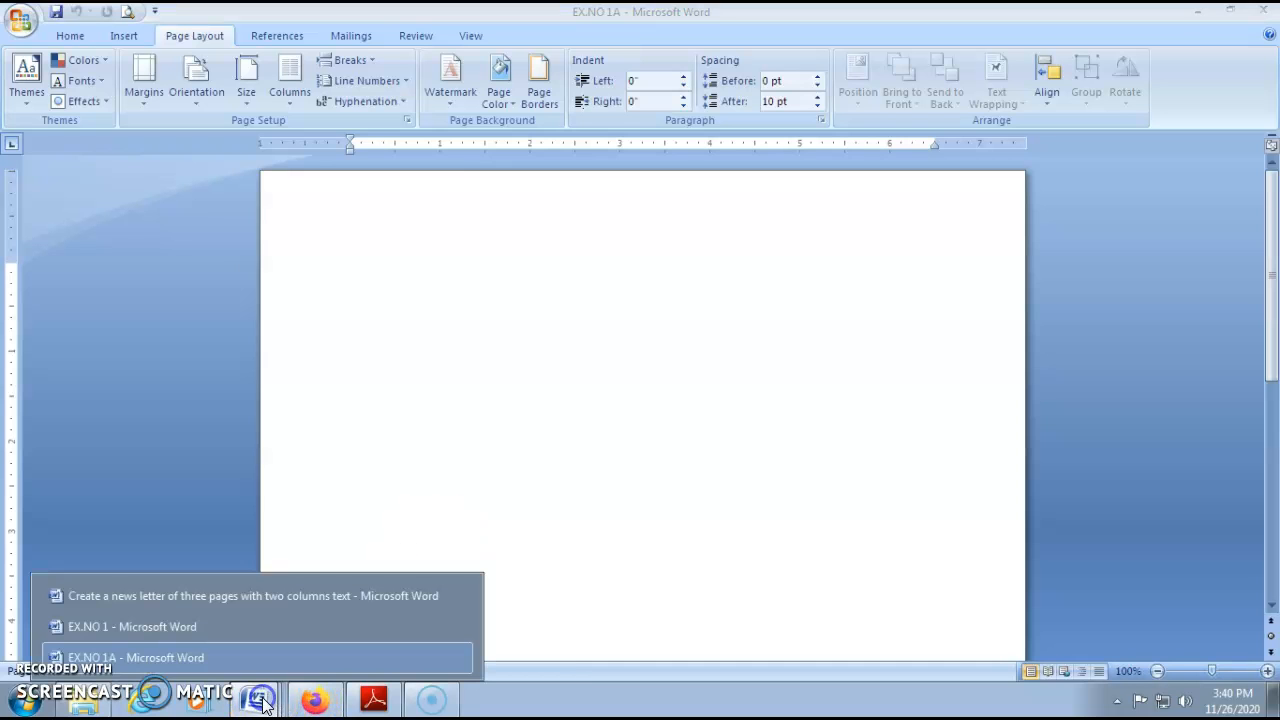
pyautogui.click(191, 600)
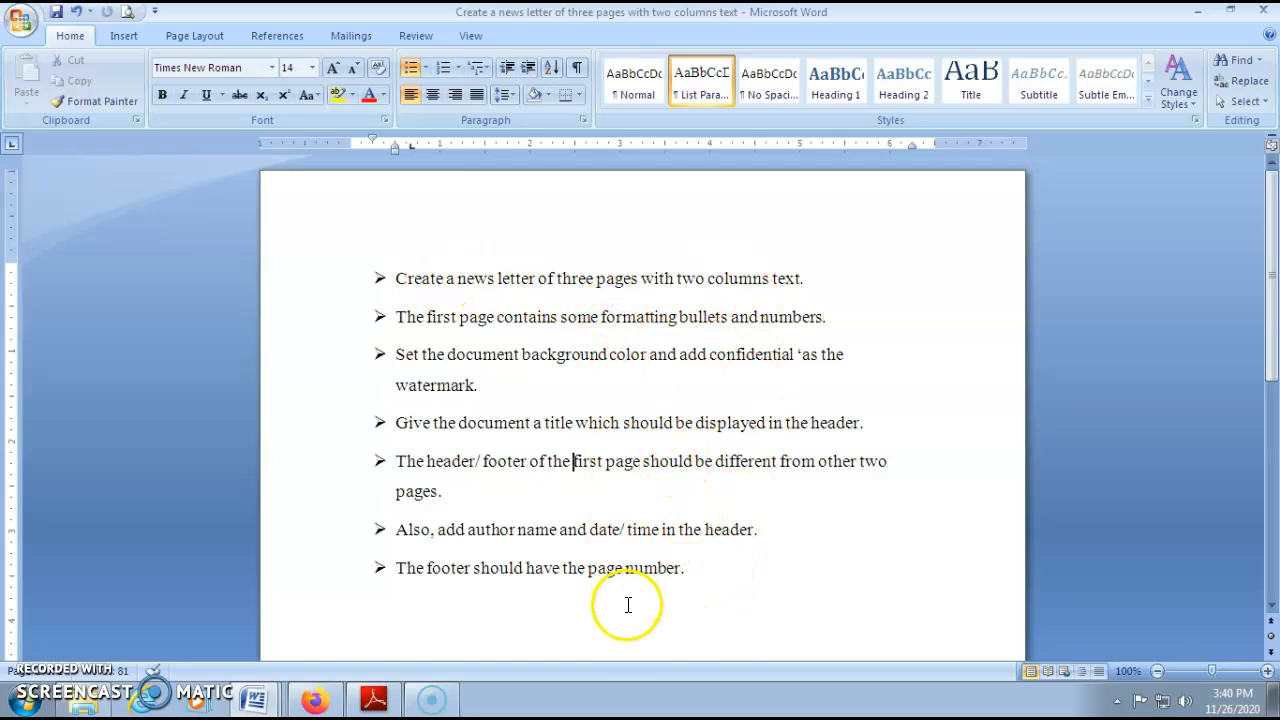
pyautogui.moveTo(397, 278); pyautogui.dragTo(846, 272)
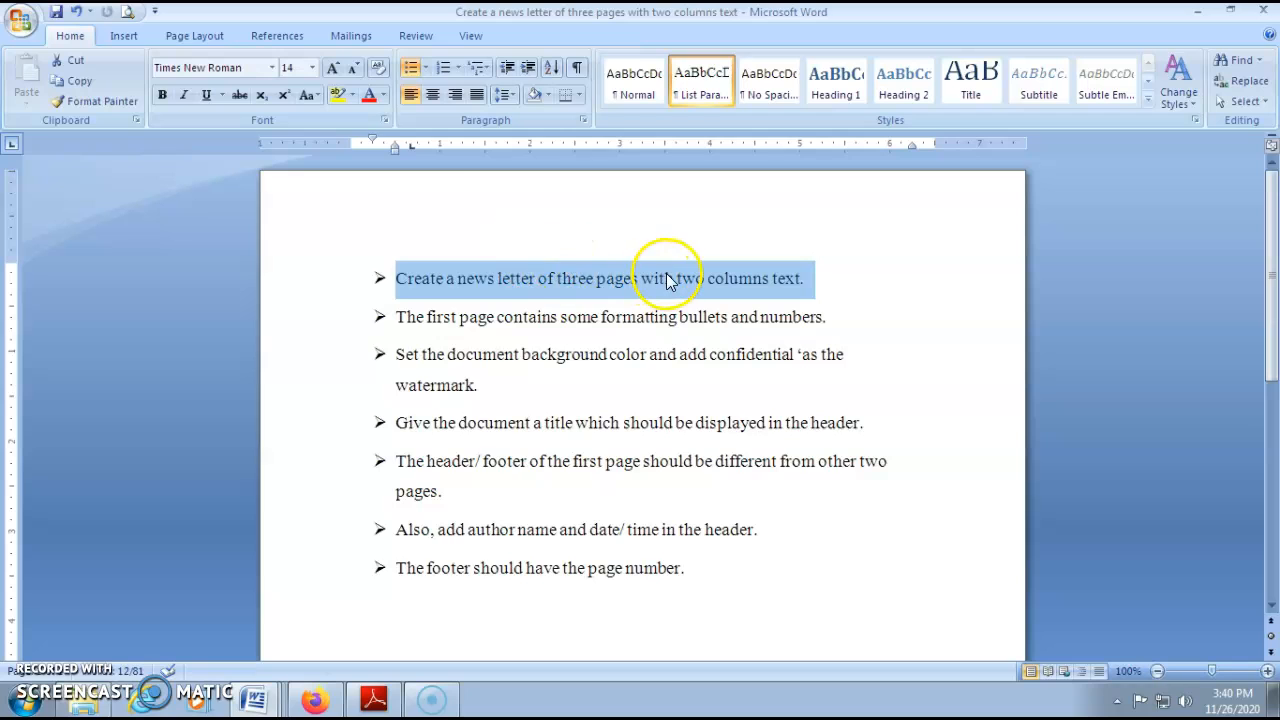
# Switch to the Ex.no.1 document and look through its text from beginning to end.
pyautogui.click(337, 97)
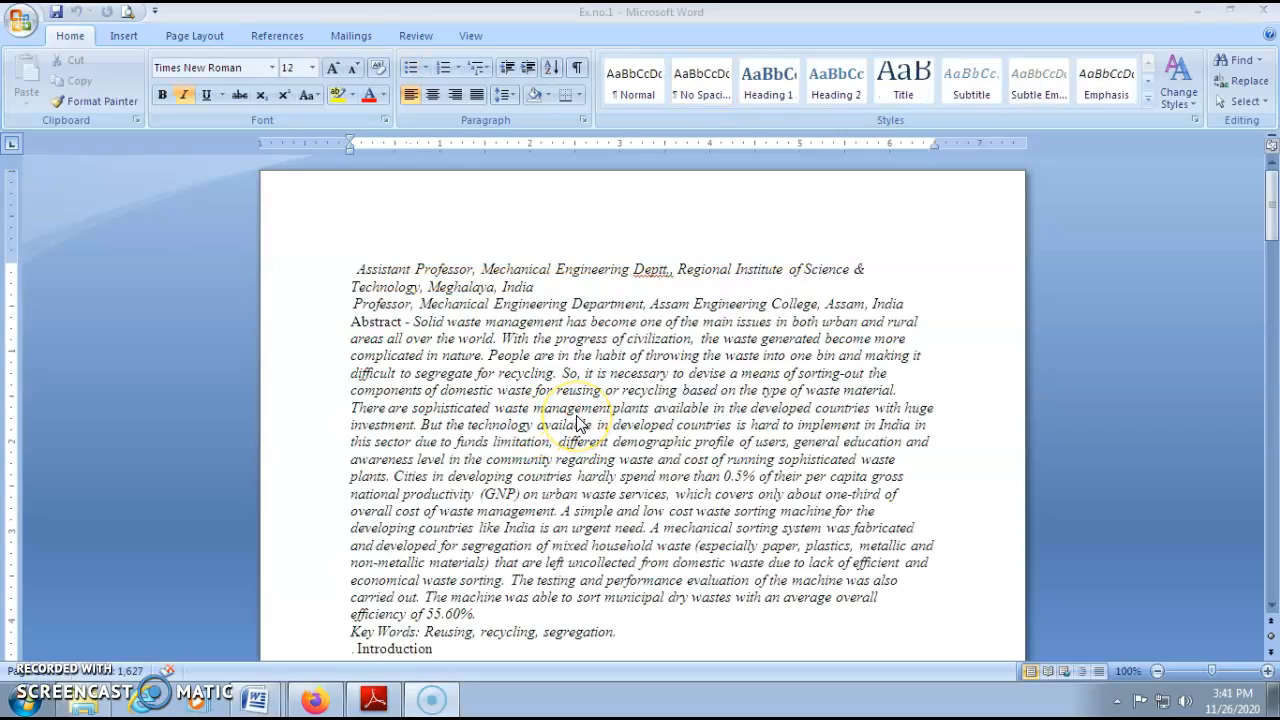
pyautogui.scroll(-15, 580, 410)
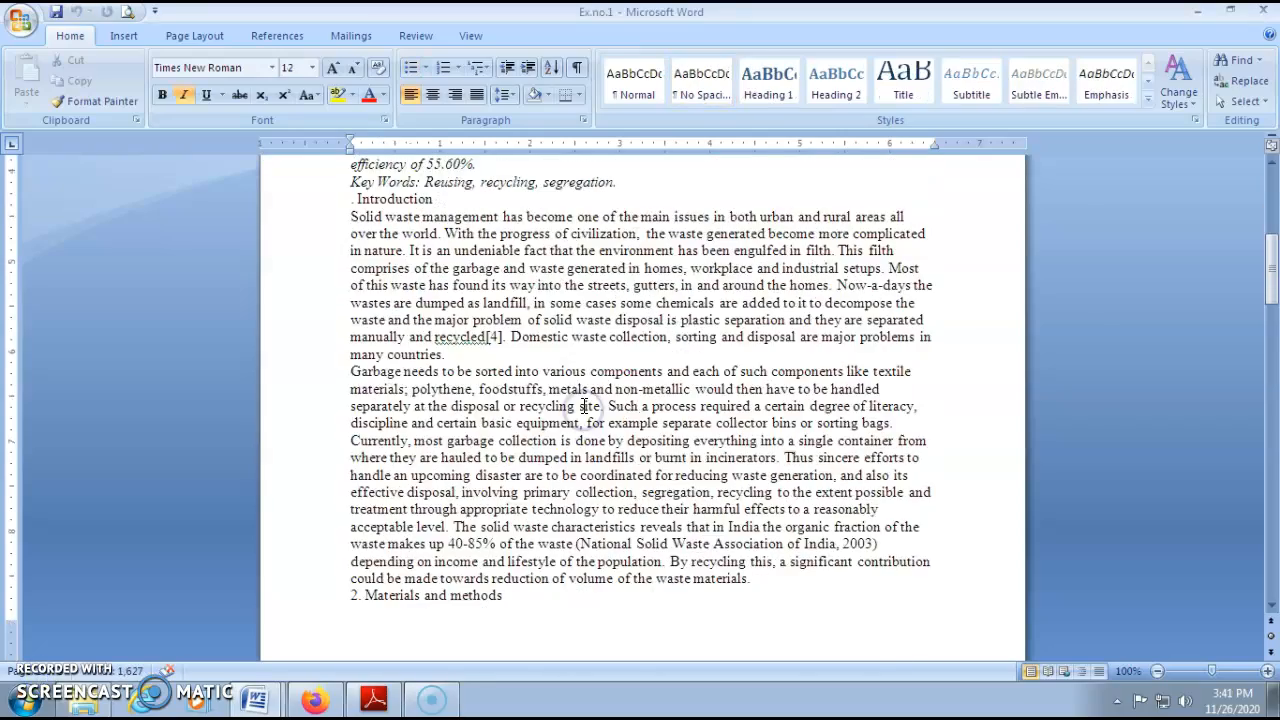
pyautogui.scroll(-15, 585, 398)
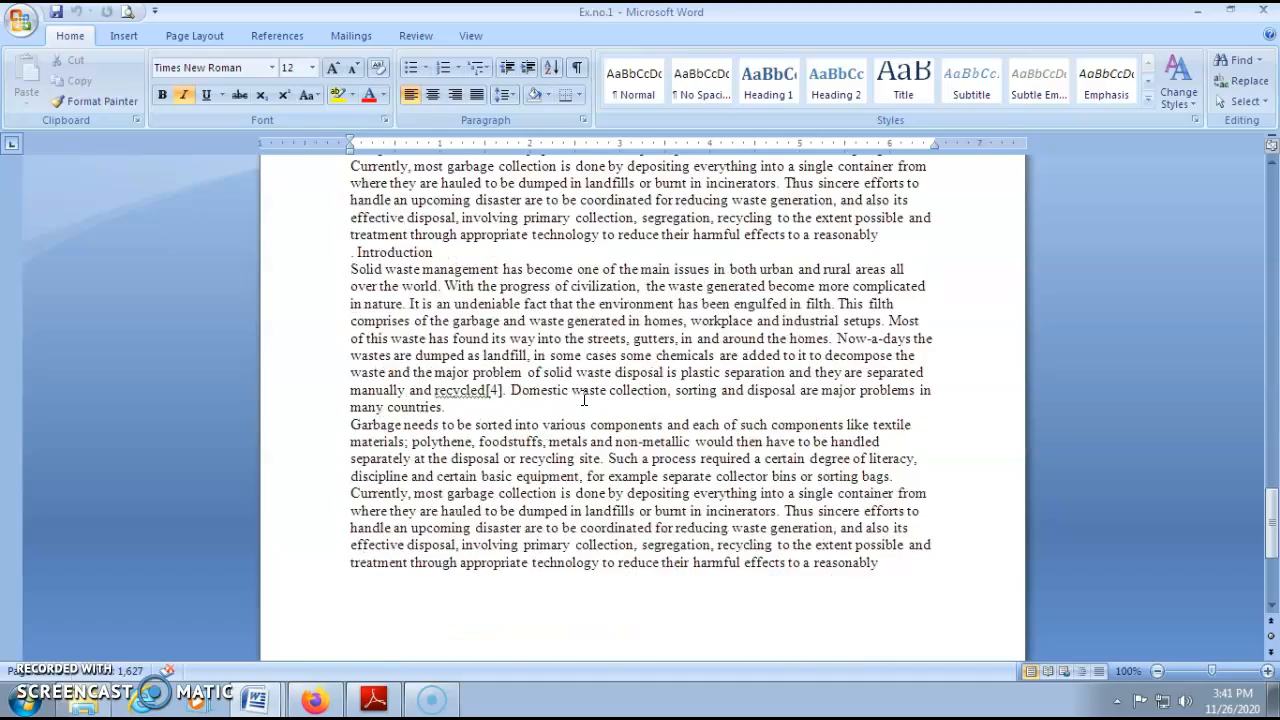
pyautogui.scroll(20, 584, 397)
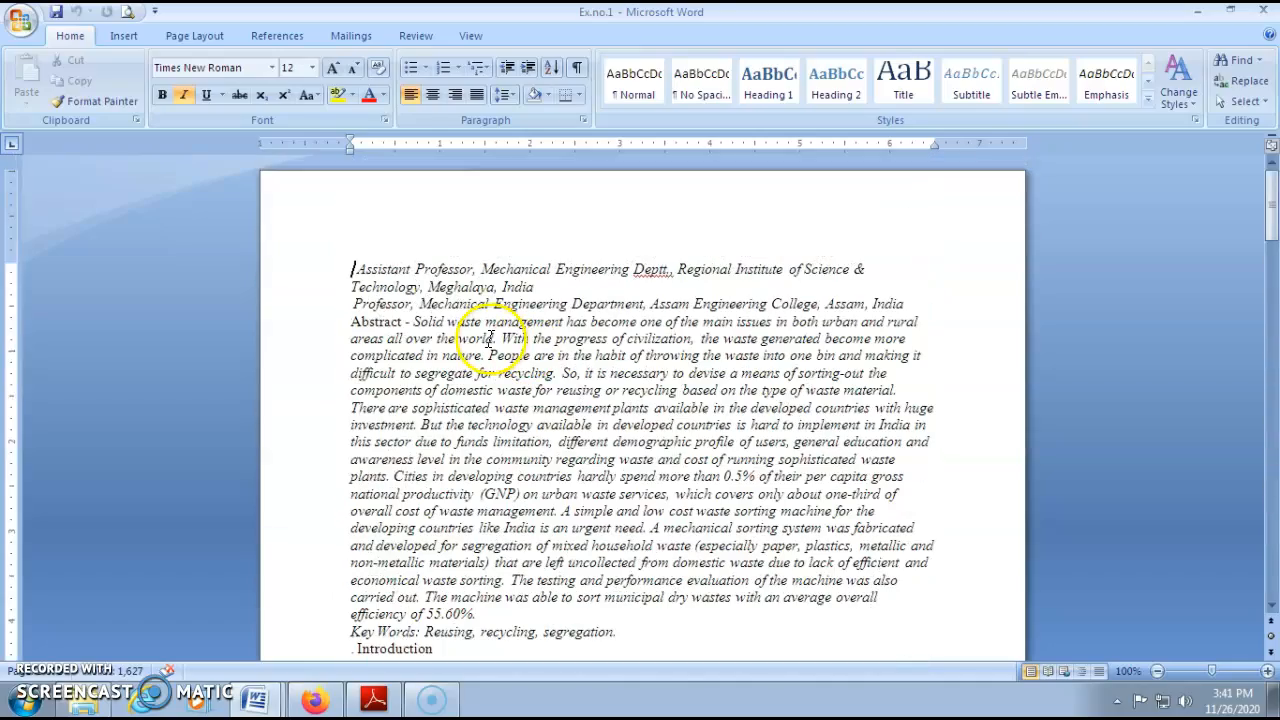
# Lay out the entire text of the Ex.no.1 document in two columns.
pyautogui.click(195, 36)
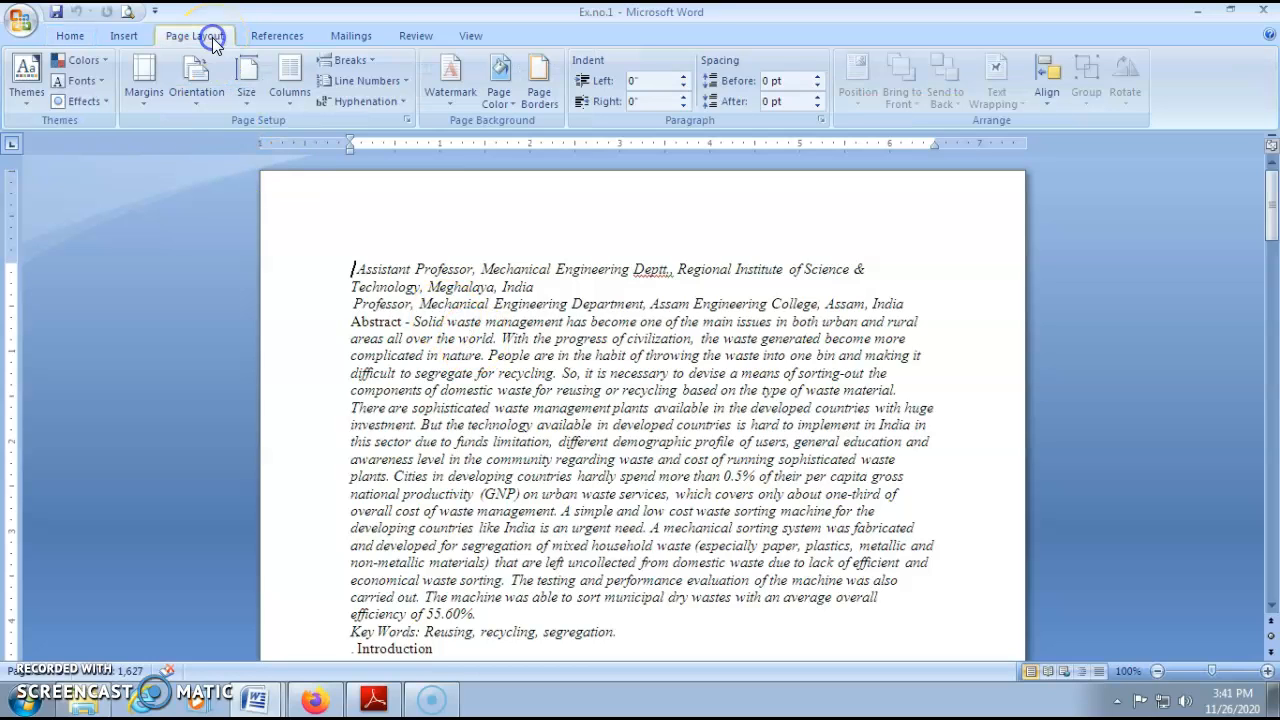
pyautogui.click(285, 100)
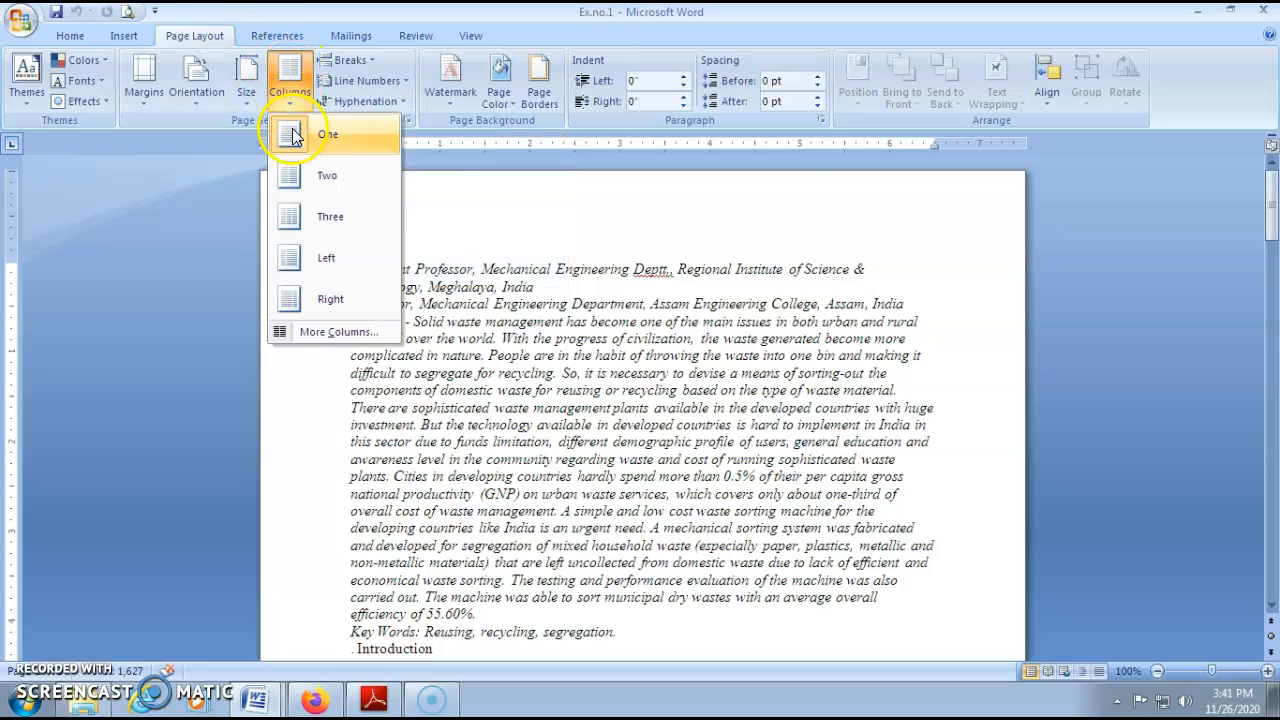
pyautogui.click(297, 190)
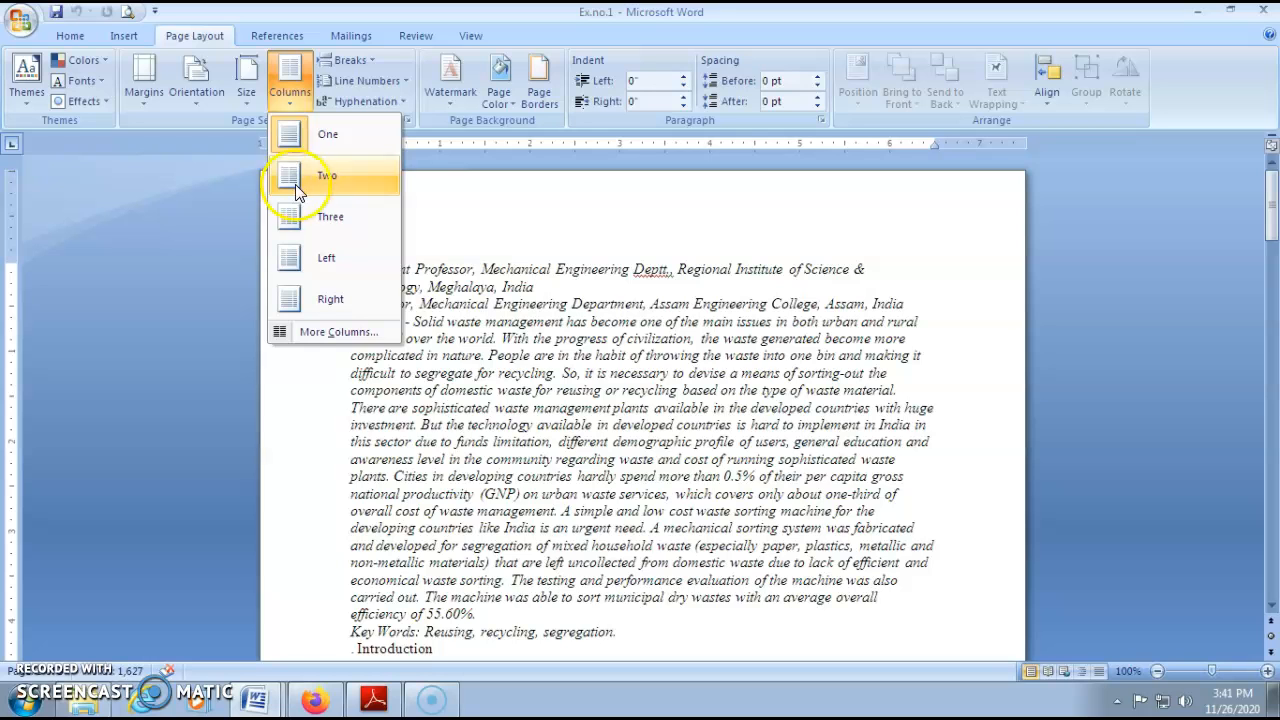
pyautogui.click(486, 226)
pyautogui.moveTo(348, 271); pyautogui.dragTo(906, 571)
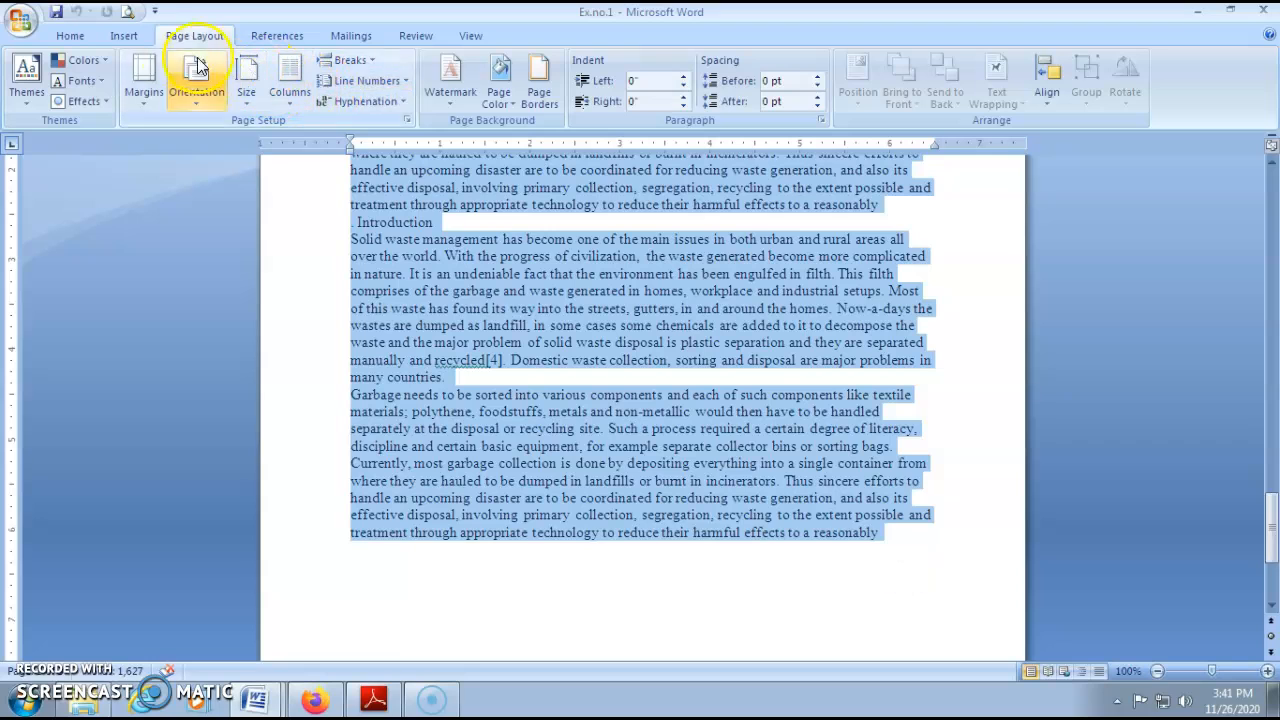
pyautogui.click(289, 92)
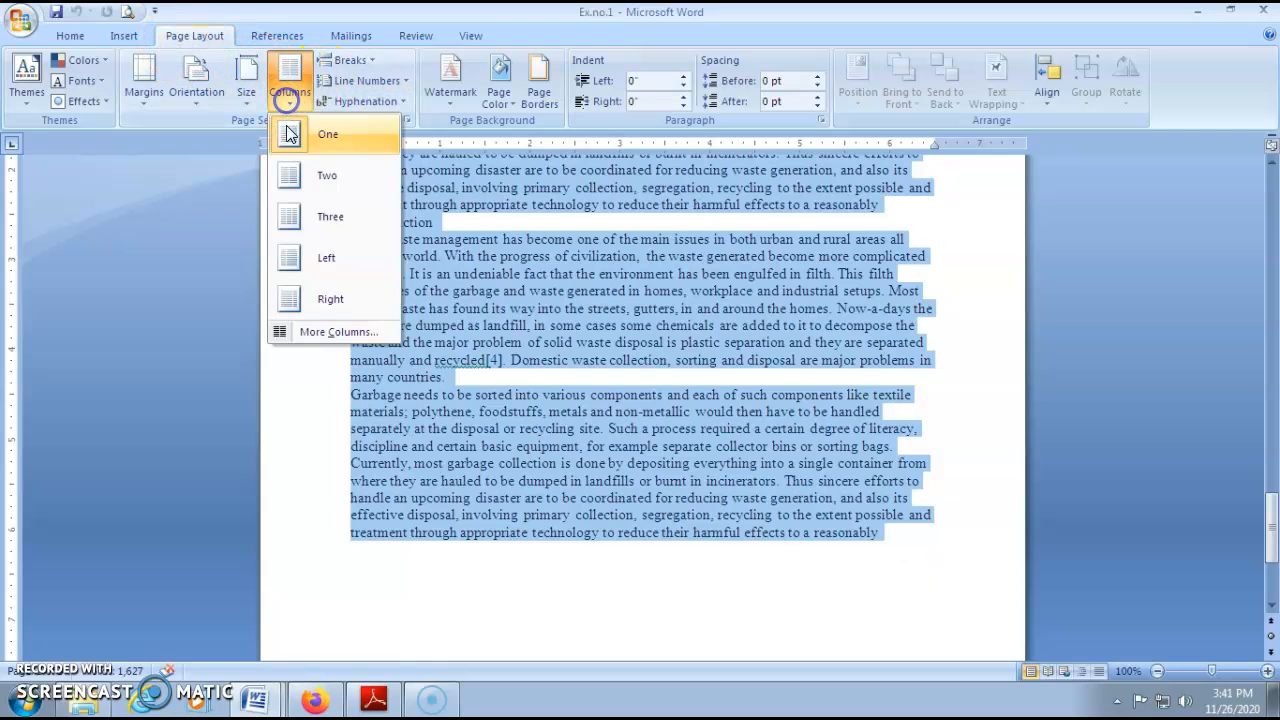
pyautogui.click(287, 175)
pyautogui.scroll(10, 691, 347)
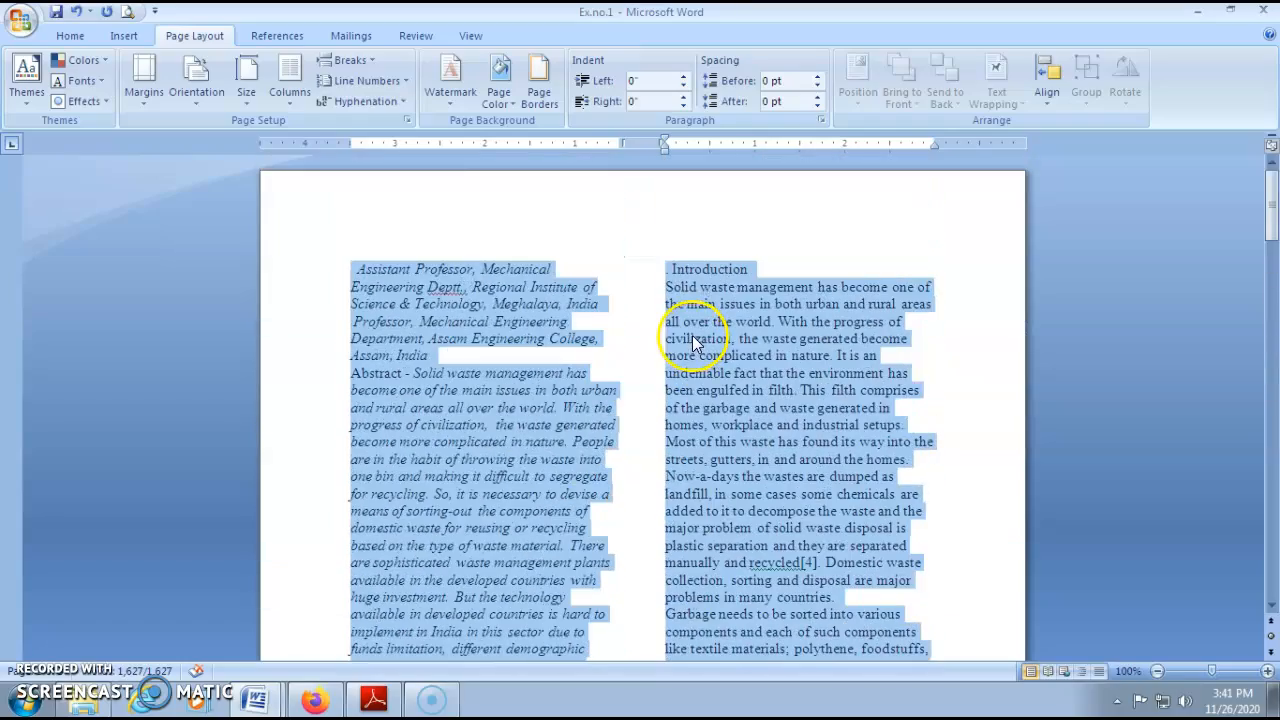
pyautogui.click(676, 323)
pyautogui.scroll(-20, 720, 530)
pyautogui.scroll(-15, 715, 531)
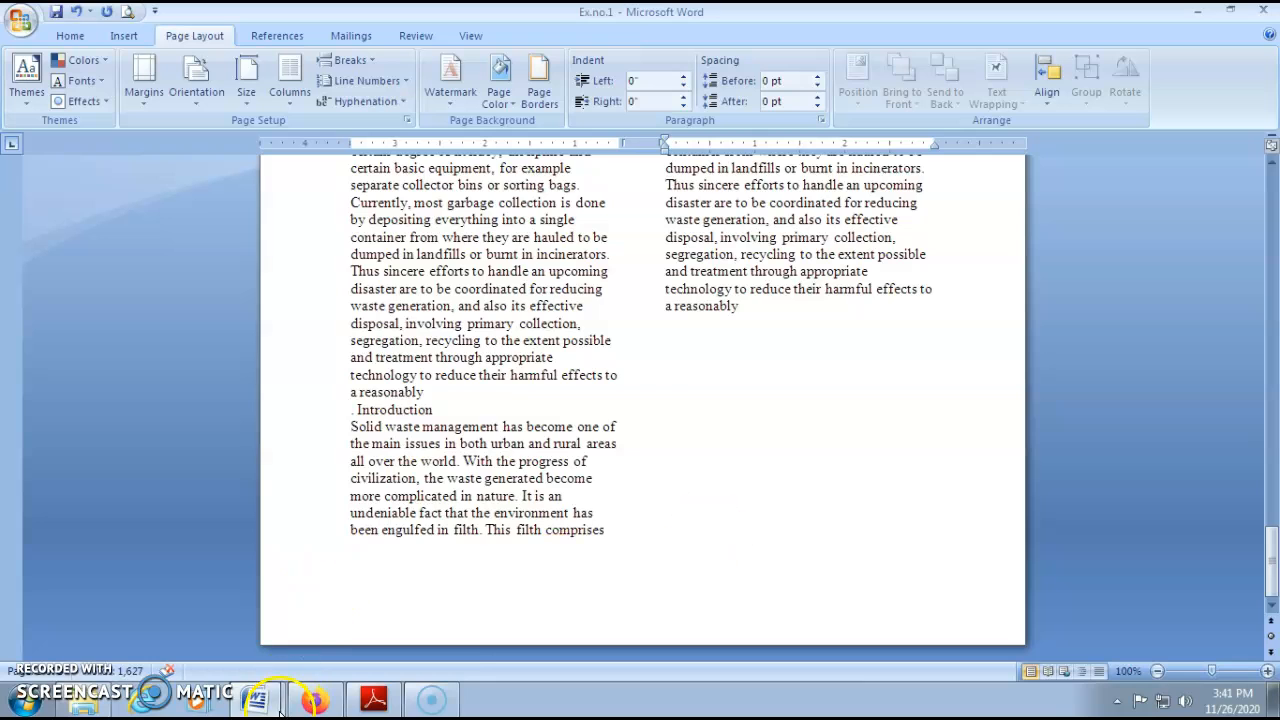
# Switch to the requirements document and highlight the second requirement, about formatting bullets and numbers, in yellow.
pyautogui.moveTo(274, 705)
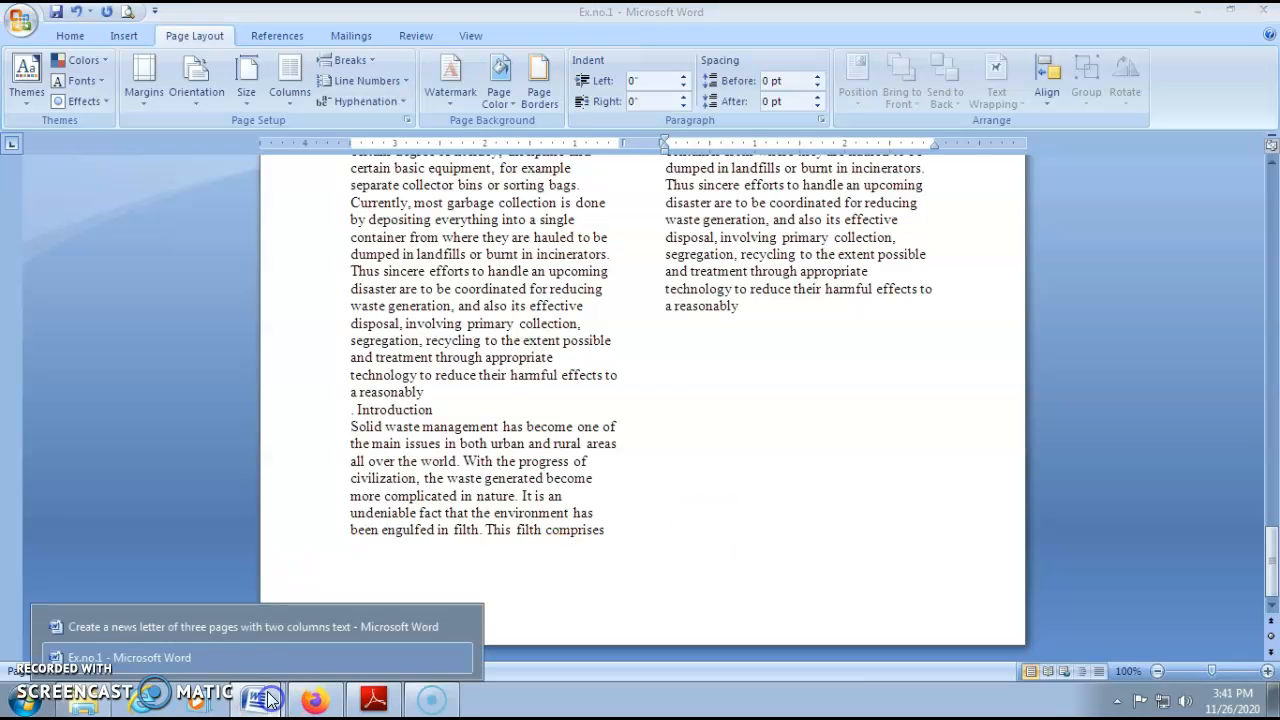
pyautogui.click(226, 626)
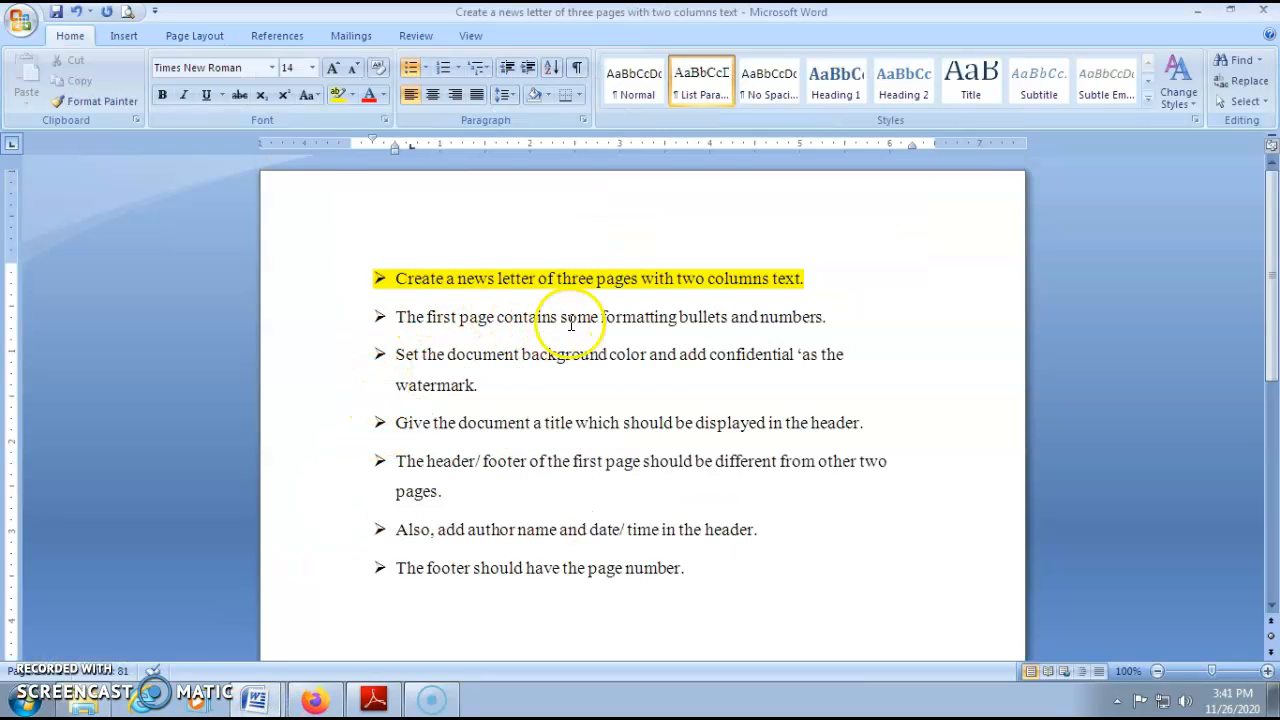
pyautogui.moveTo(394, 318); pyautogui.dragTo(847, 318)
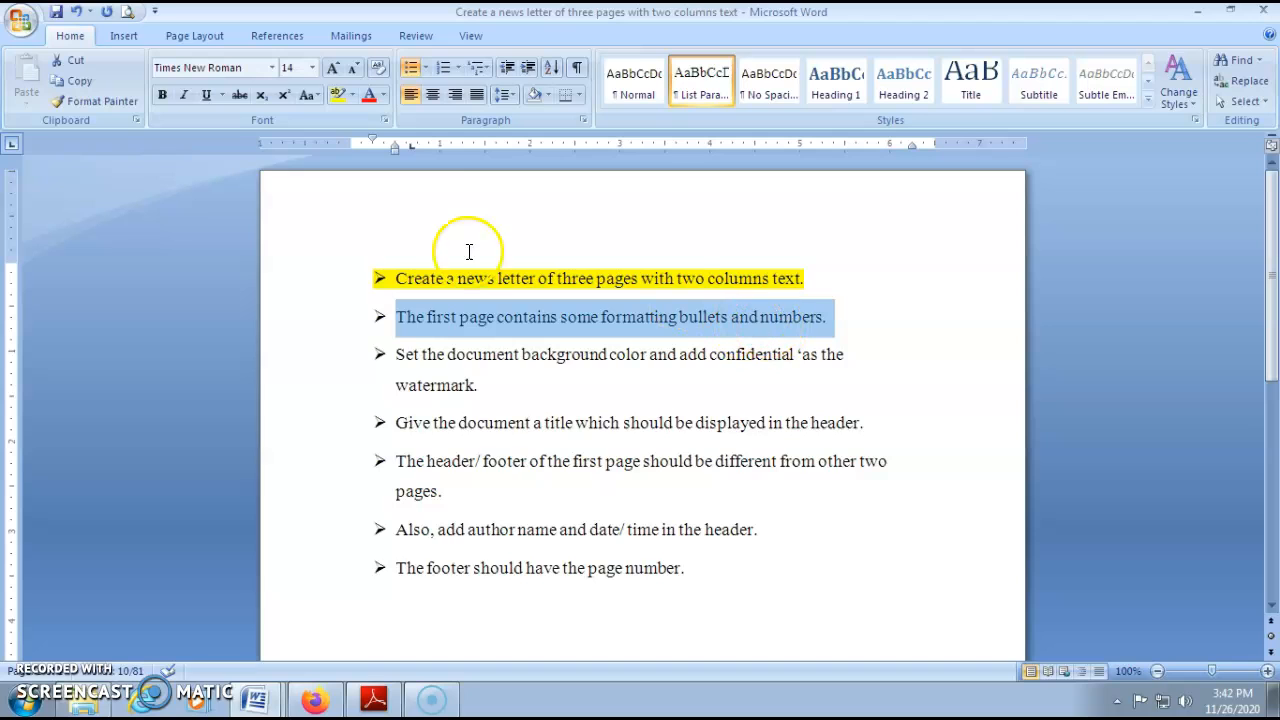
pyautogui.click(342, 97)
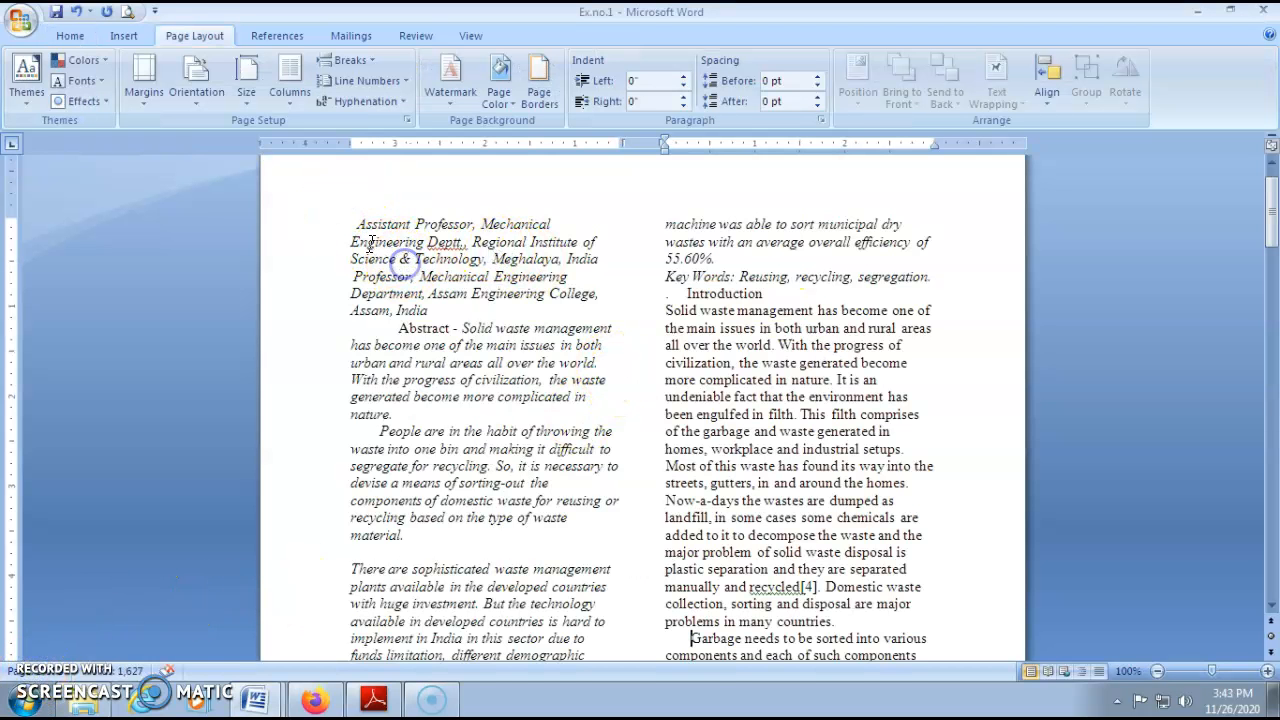
# Apply arrow-style bullets to all the text on the first page of the Ex.no.1 document.
pyautogui.moveTo(358, 223); pyautogui.dragTo(925, 449)
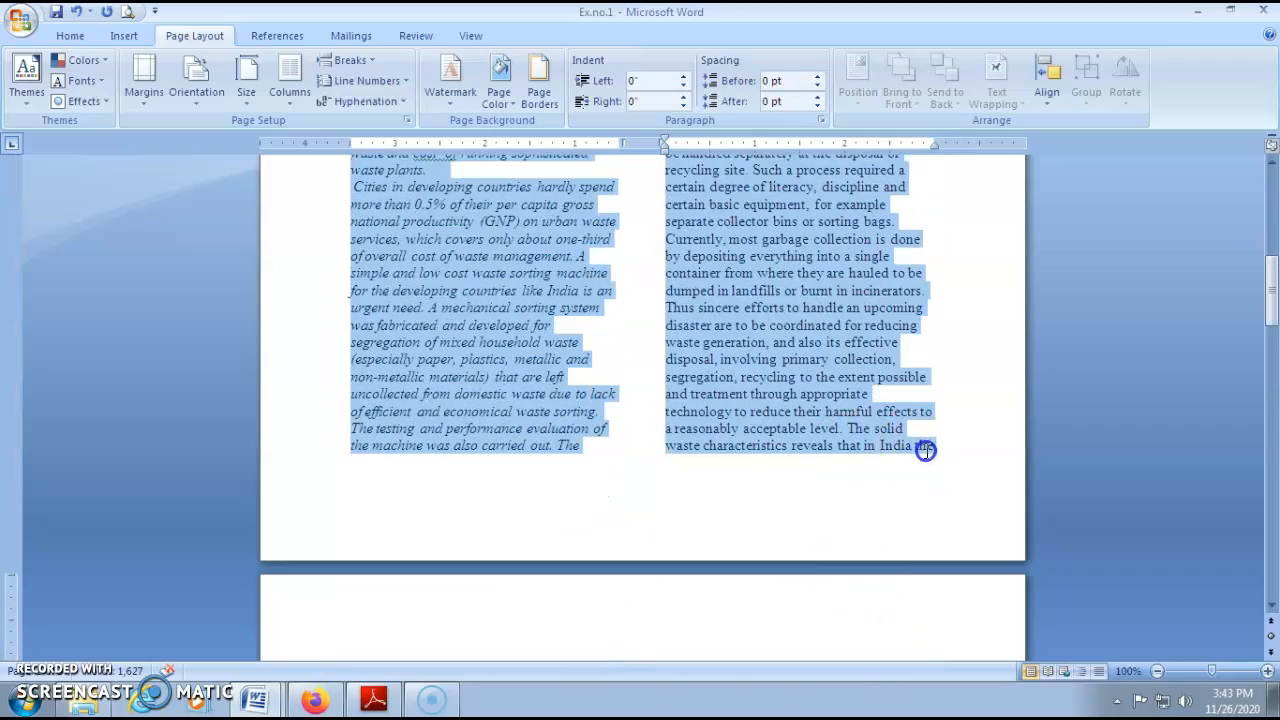
pyautogui.scroll(5, 620, 308)
pyautogui.scroll(4, 620, 308)
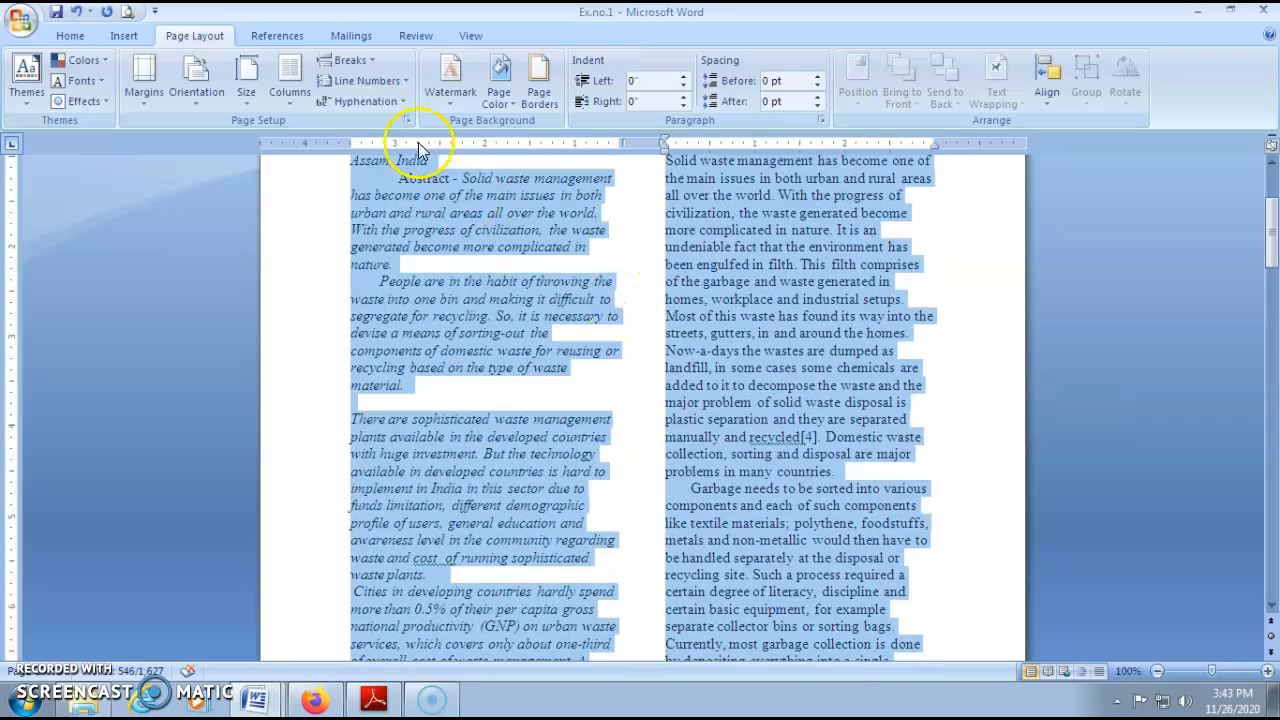
pyautogui.click(70, 35)
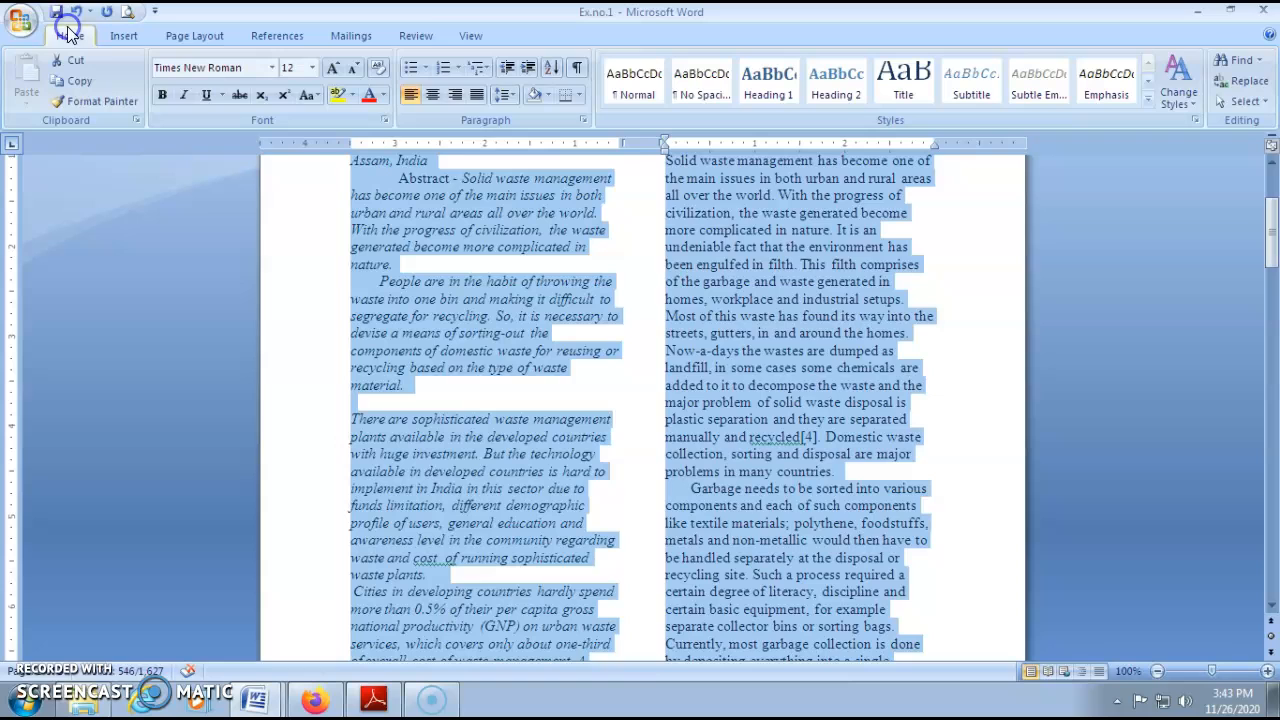
pyautogui.click(425, 68)
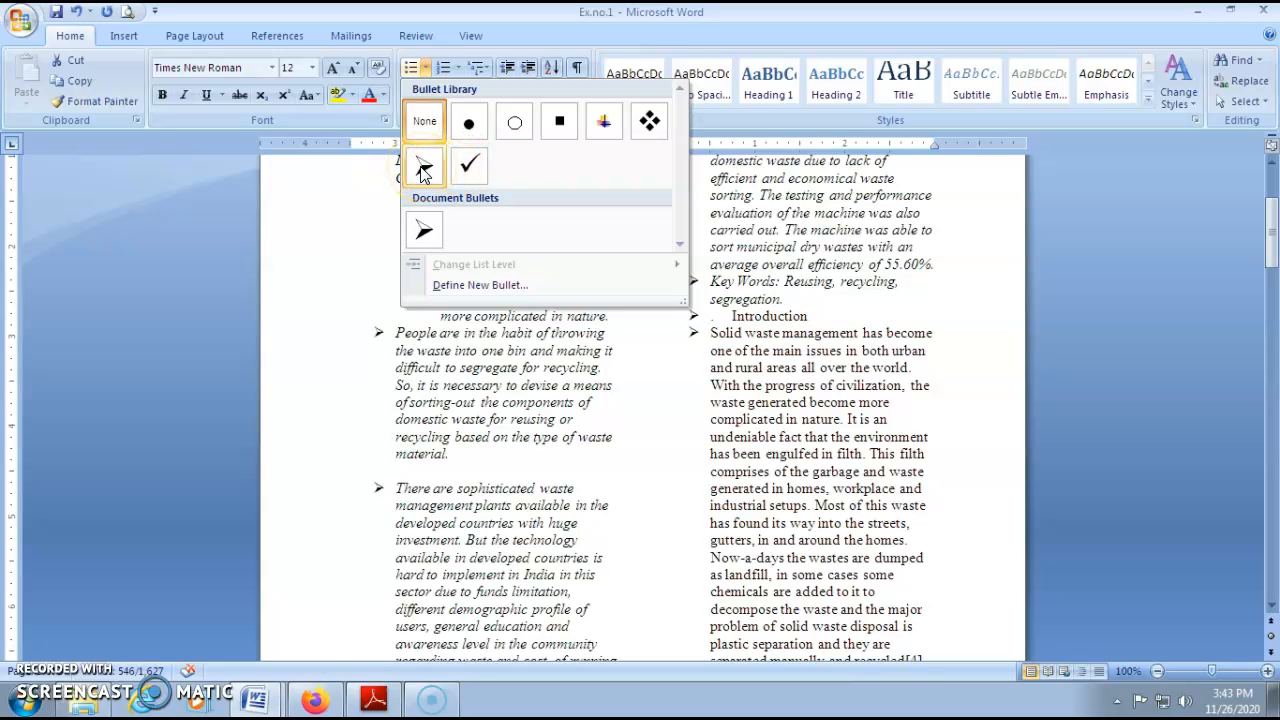
pyautogui.click(425, 172)
pyautogui.click(660, 309)
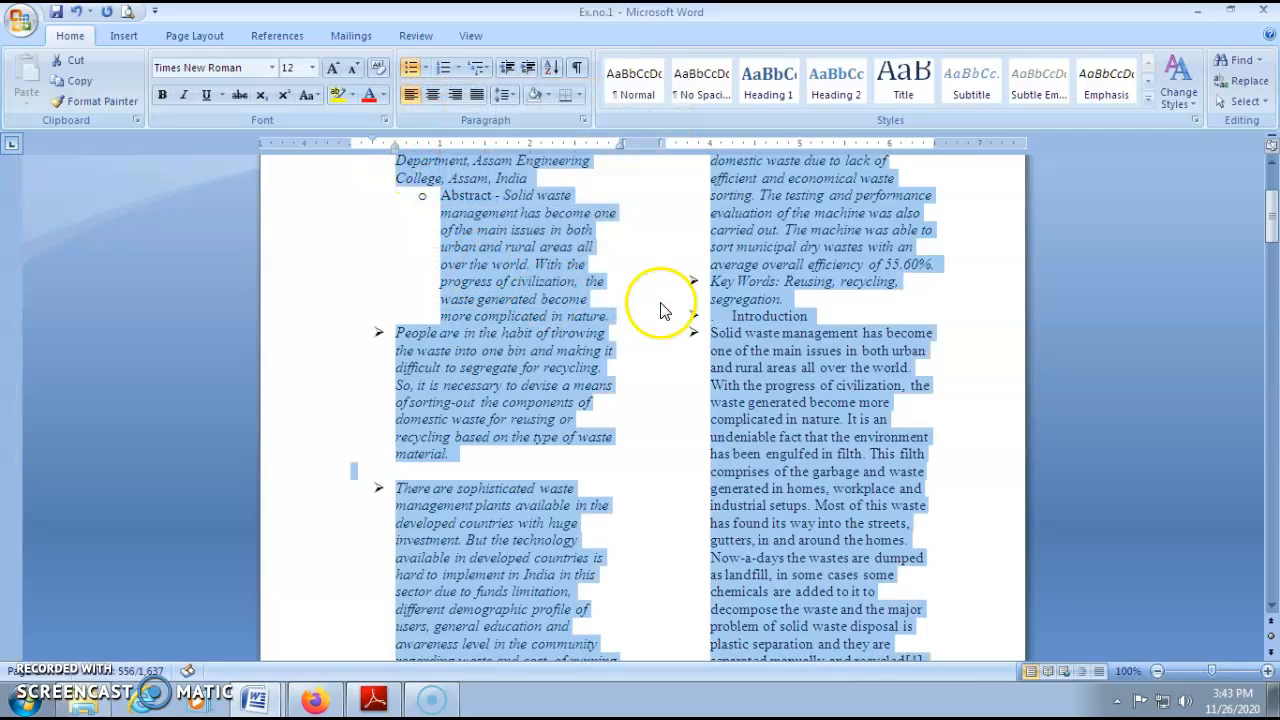
# Look through the bulleted paragraphs in both columns of the first page.
pyautogui.scroll(4, 661, 300)
pyautogui.scroll(-10, 661, 297)
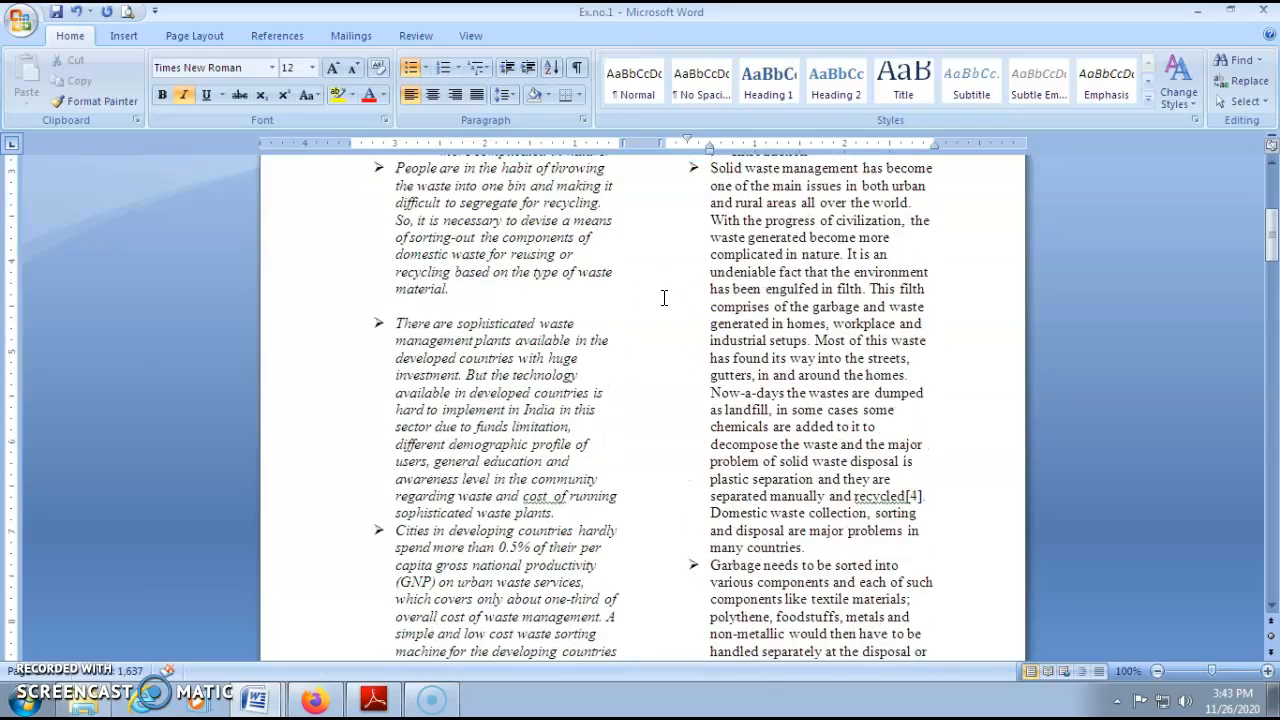
pyautogui.scroll(7, 661, 297)
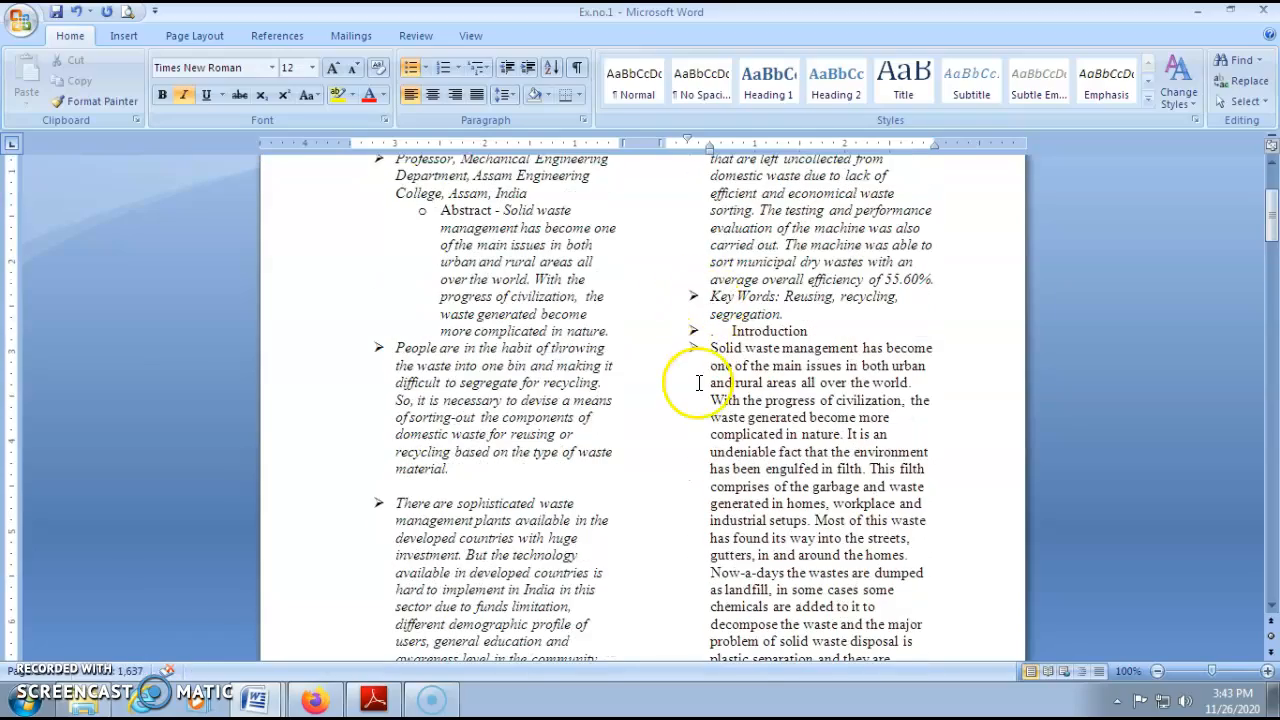
pyautogui.scroll(3, 697, 383)
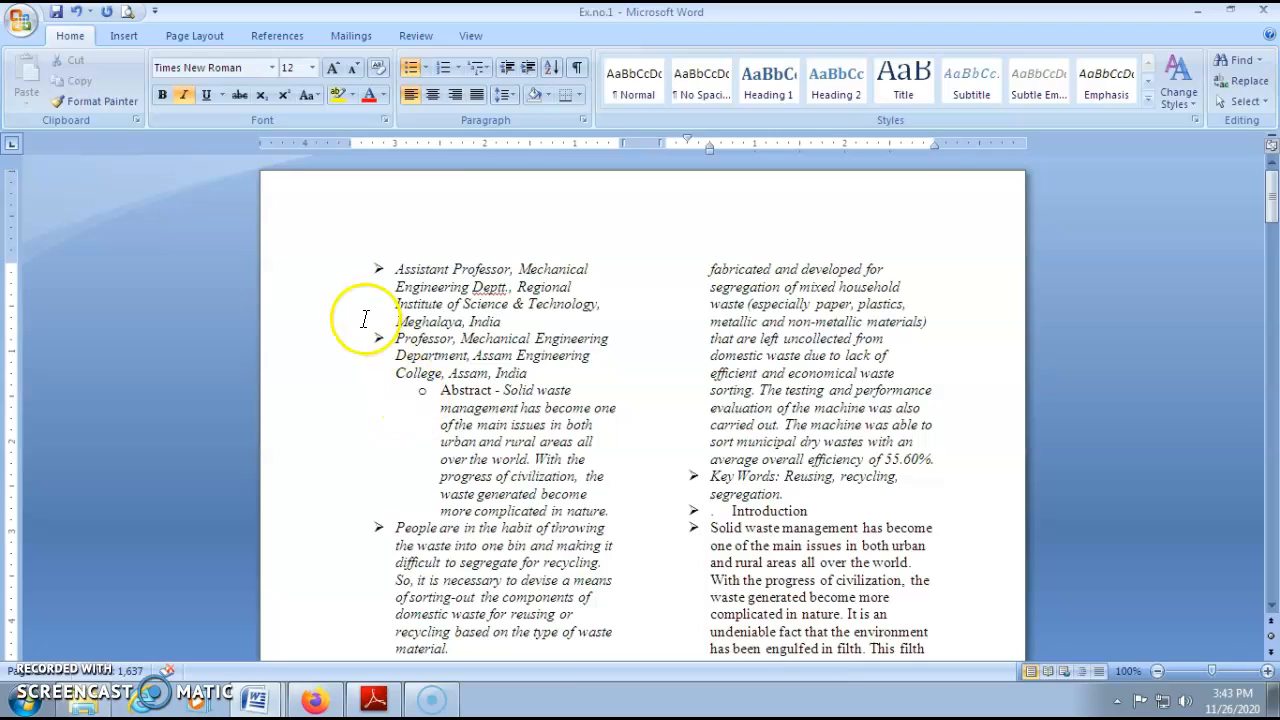
pyautogui.scroll(-5, 475, 425)
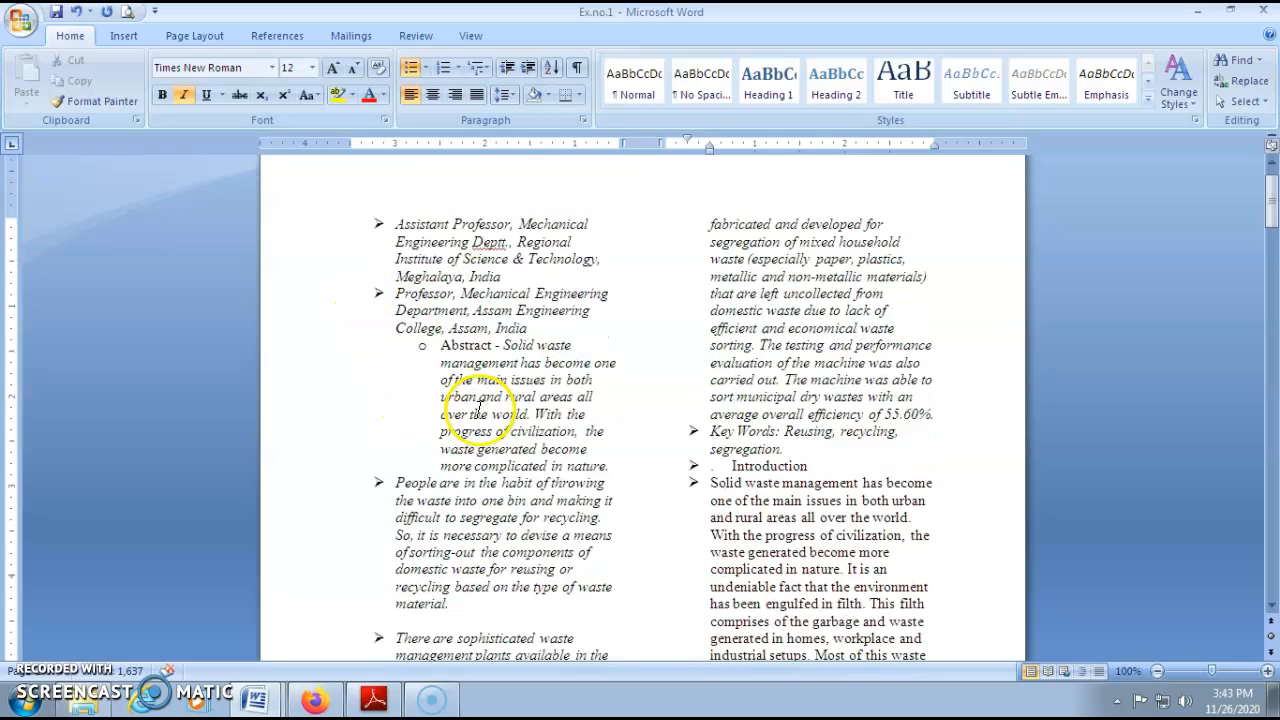
pyautogui.scroll(-5, 480, 410)
pyautogui.scroll(9, 475, 460)
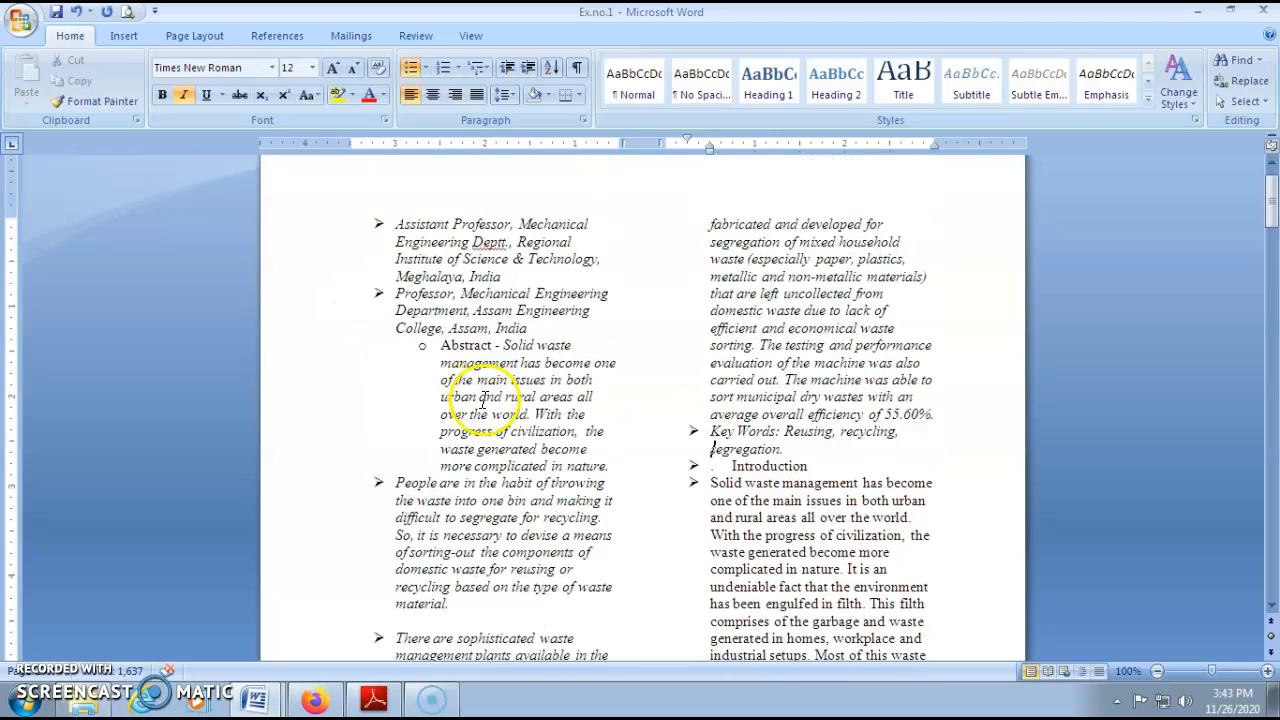
pyautogui.scroll(1, 710, 452)
pyautogui.scroll(-2, 457, 230)
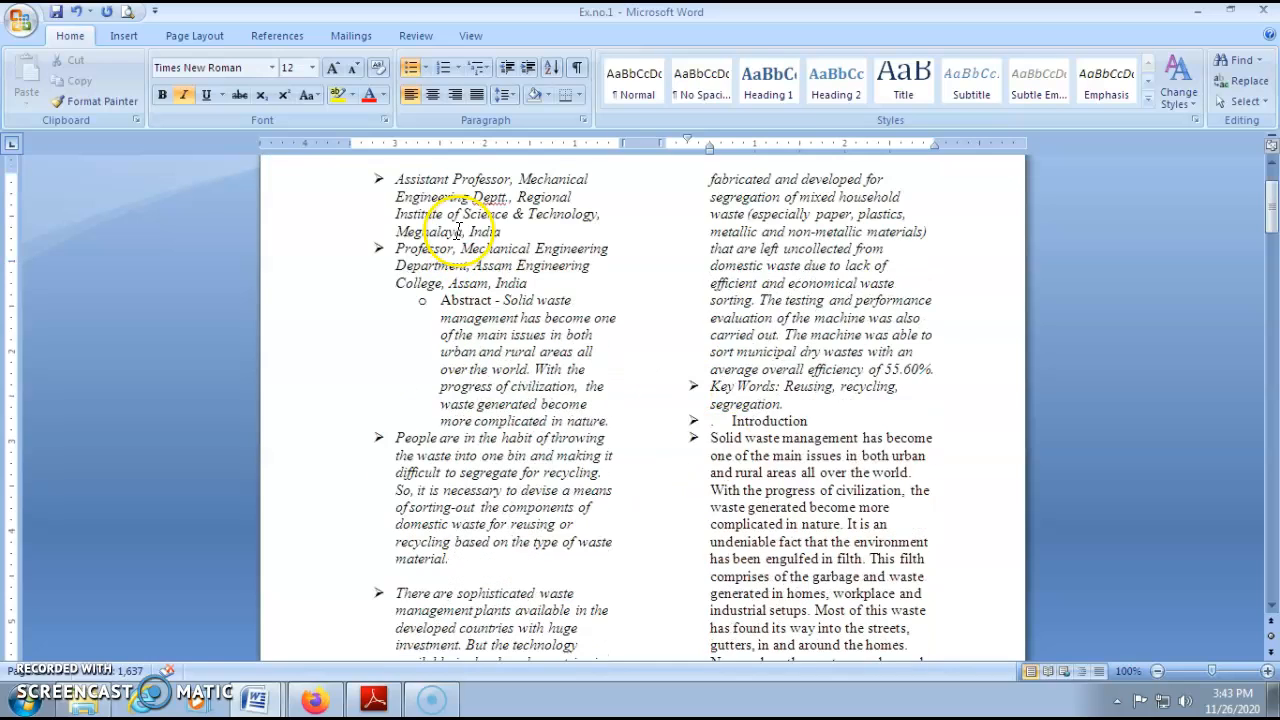
# Apply 1., 2., 3. numbering to all the first-page text and check the numbered paragraphs.
pyautogui.scroll(2, 457, 231)
pyautogui.moveTo(394, 265); pyautogui.dragTo(931, 517)
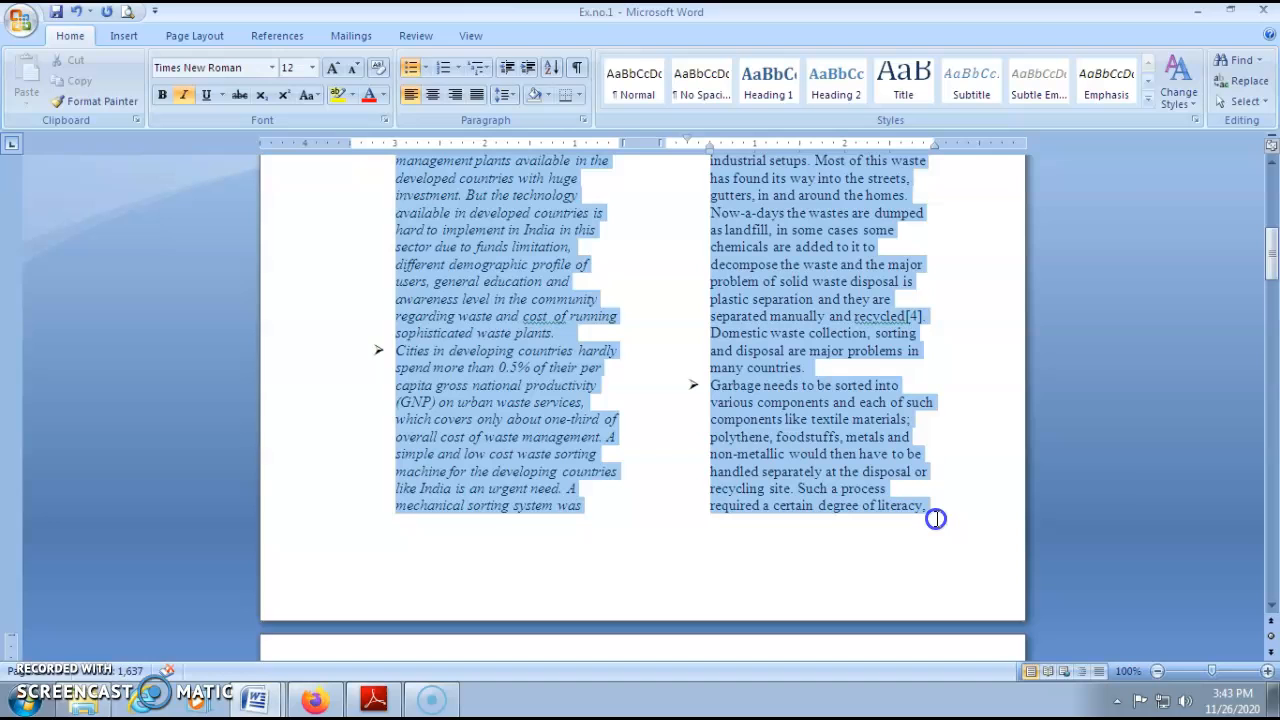
pyautogui.click(457, 68)
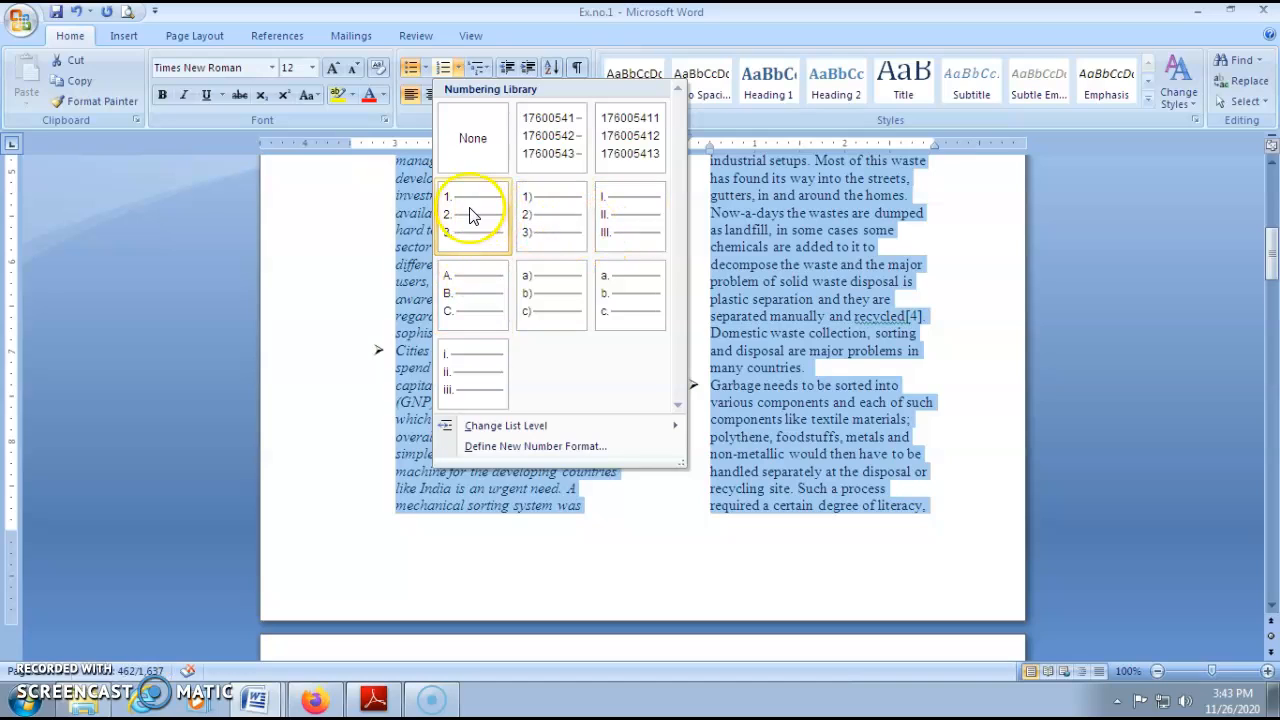
pyautogui.click(470, 213)
pyautogui.scroll(7, 829, 374)
pyautogui.click(651, 305)
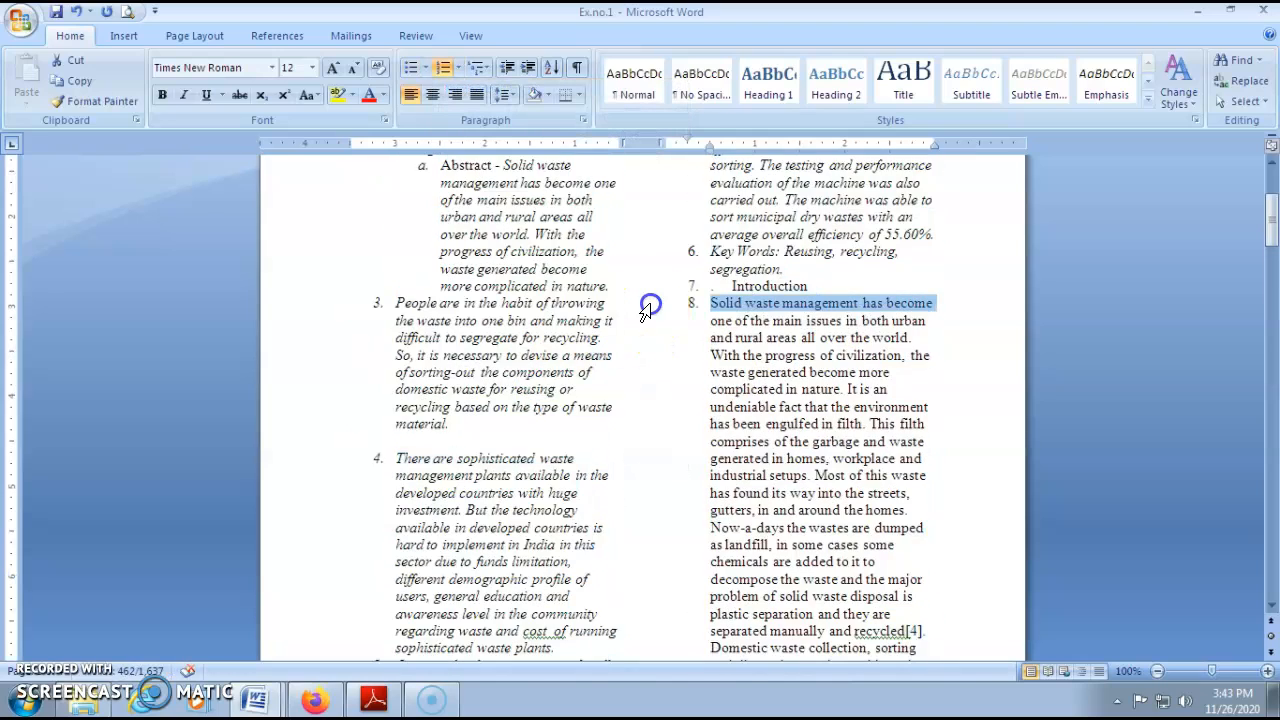
pyautogui.scroll(5, 651, 305)
pyautogui.scroll(-7, 371, 520)
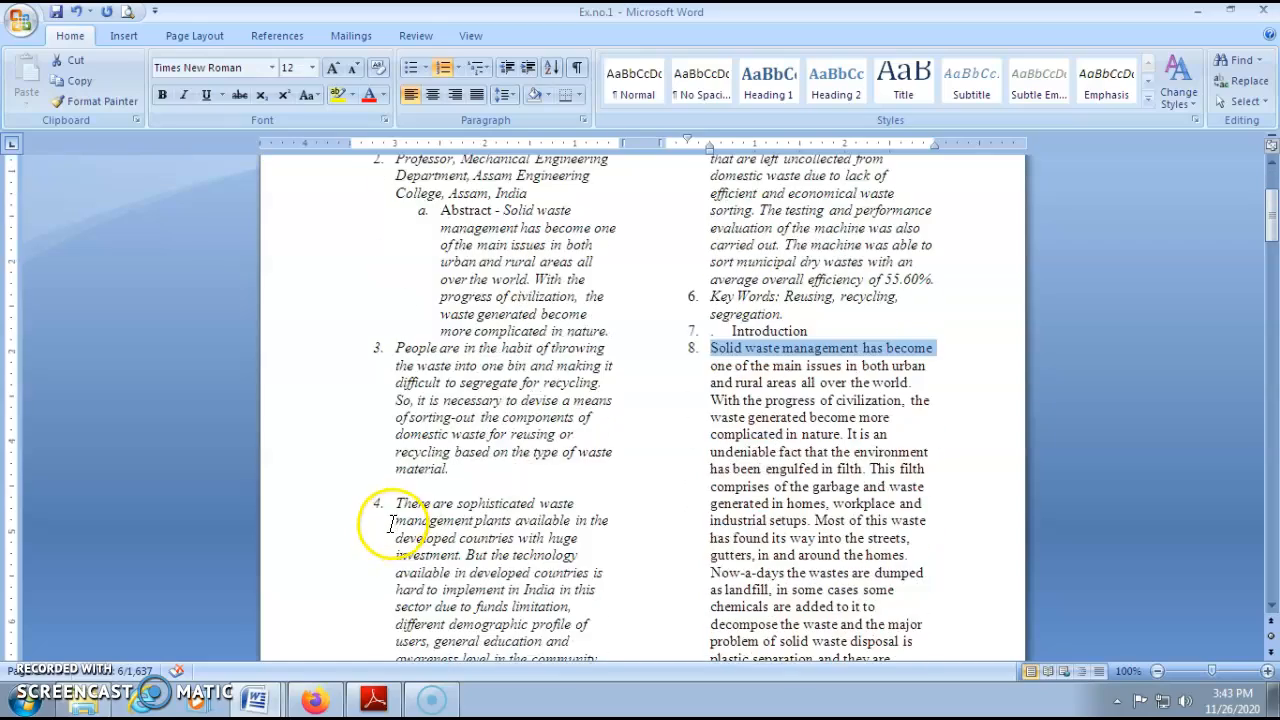
pyautogui.scroll(7, 398, 516)
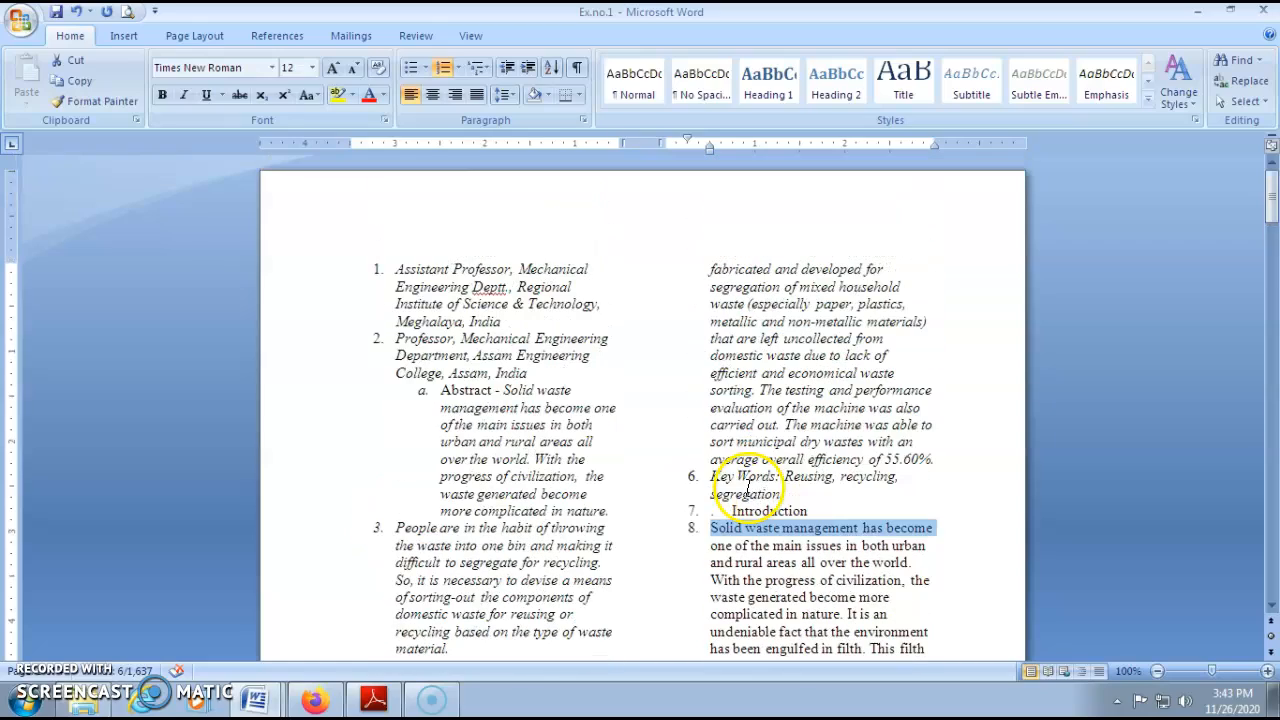
pyautogui.click(763, 443)
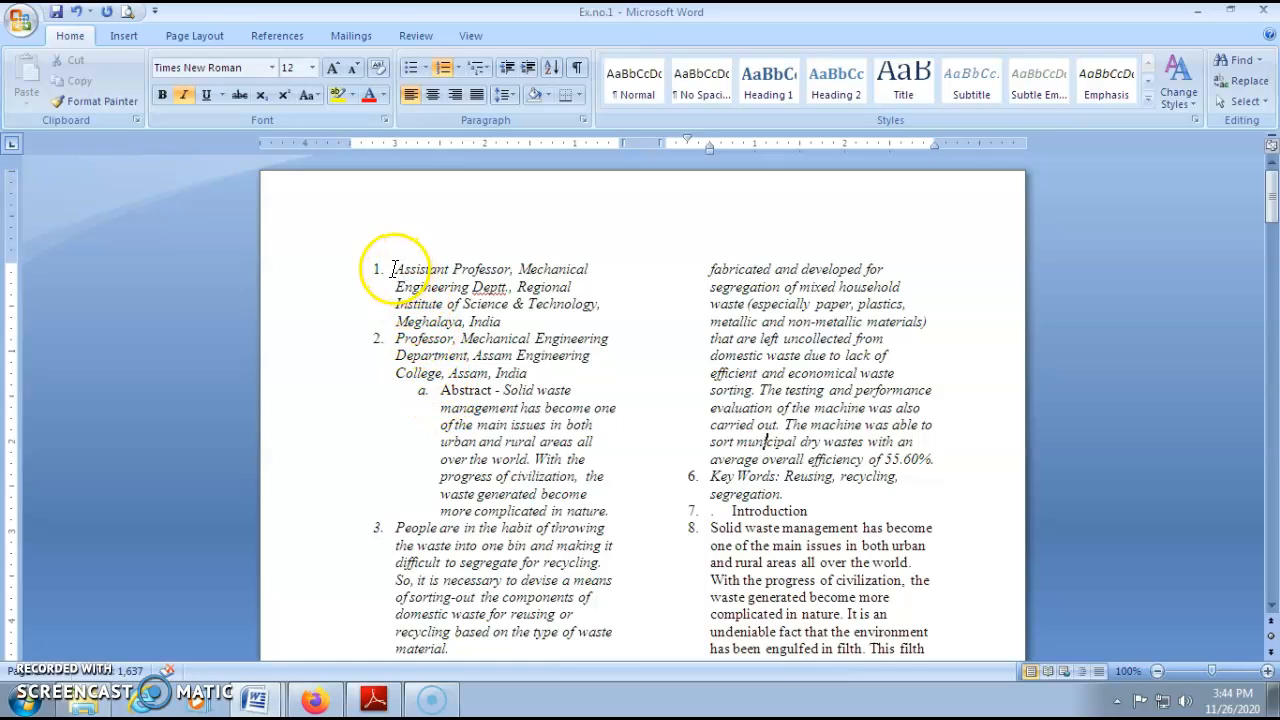
# Make the words "Assistant Professor, Mechanical" in the first numbered item bold.
pyautogui.moveTo(393, 268); pyautogui.dragTo(497, 273)
pyautogui.moveTo(578, 270); pyautogui.dragTo(580, 270)
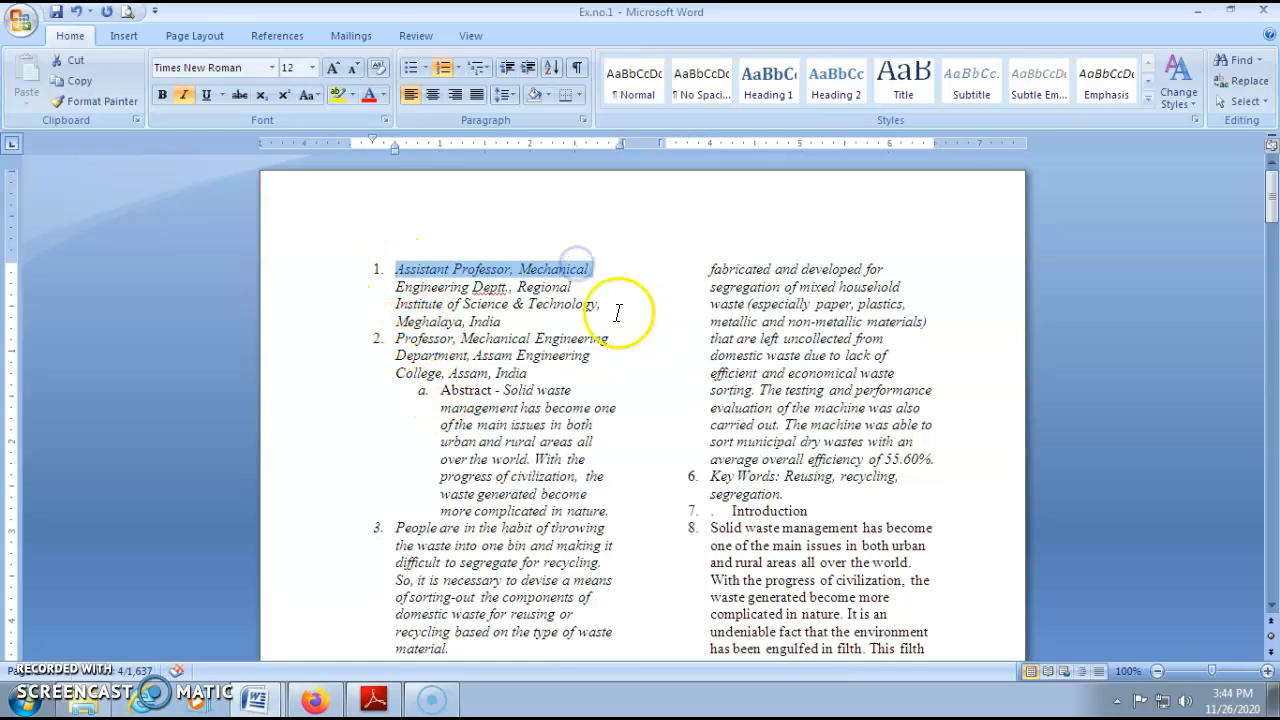
pyautogui.click(158, 96)
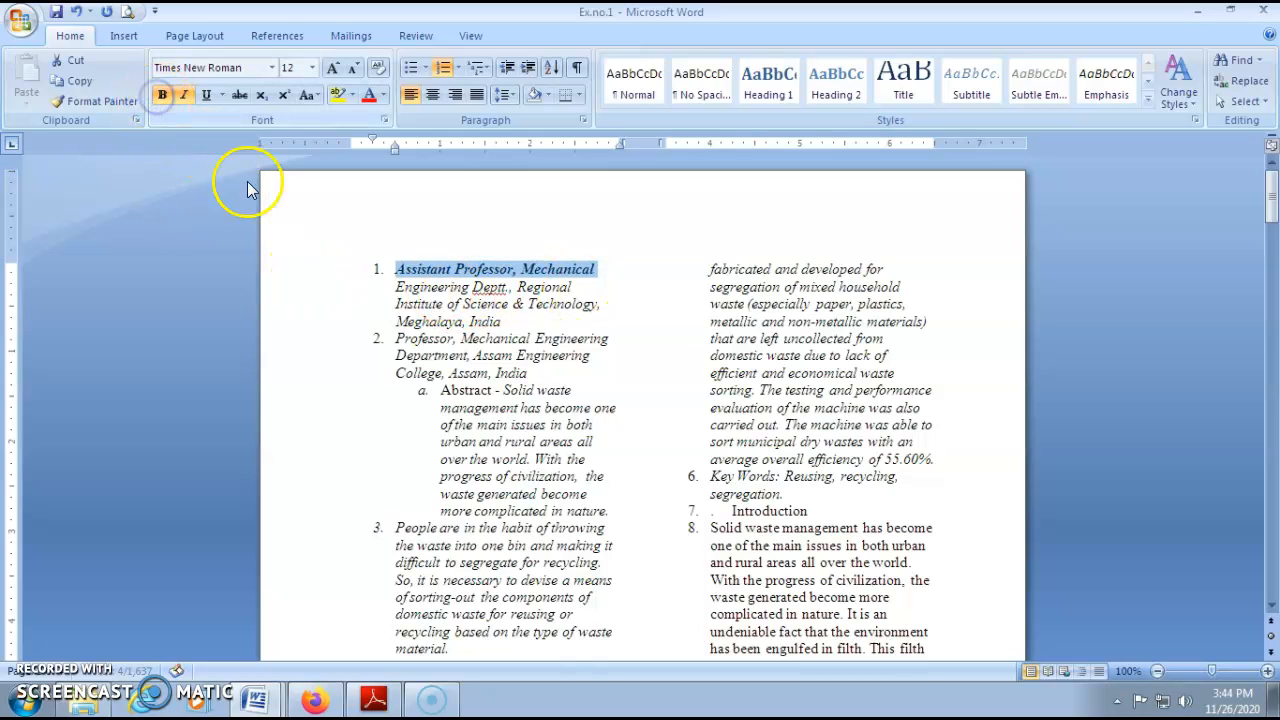
pyautogui.click(497, 313)
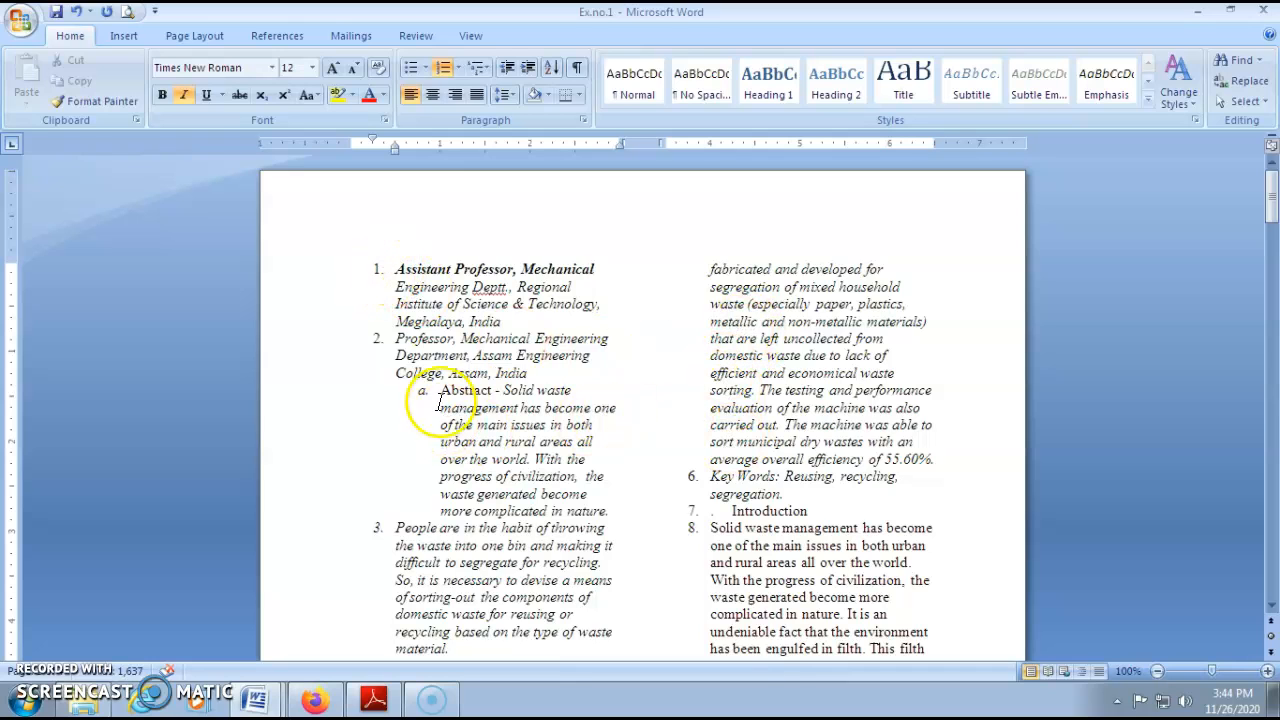
# Underline the words "Professor, Mechanical Engineering" in the second numbered item.
pyautogui.moveTo(397, 339); pyautogui.dragTo(601, 344)
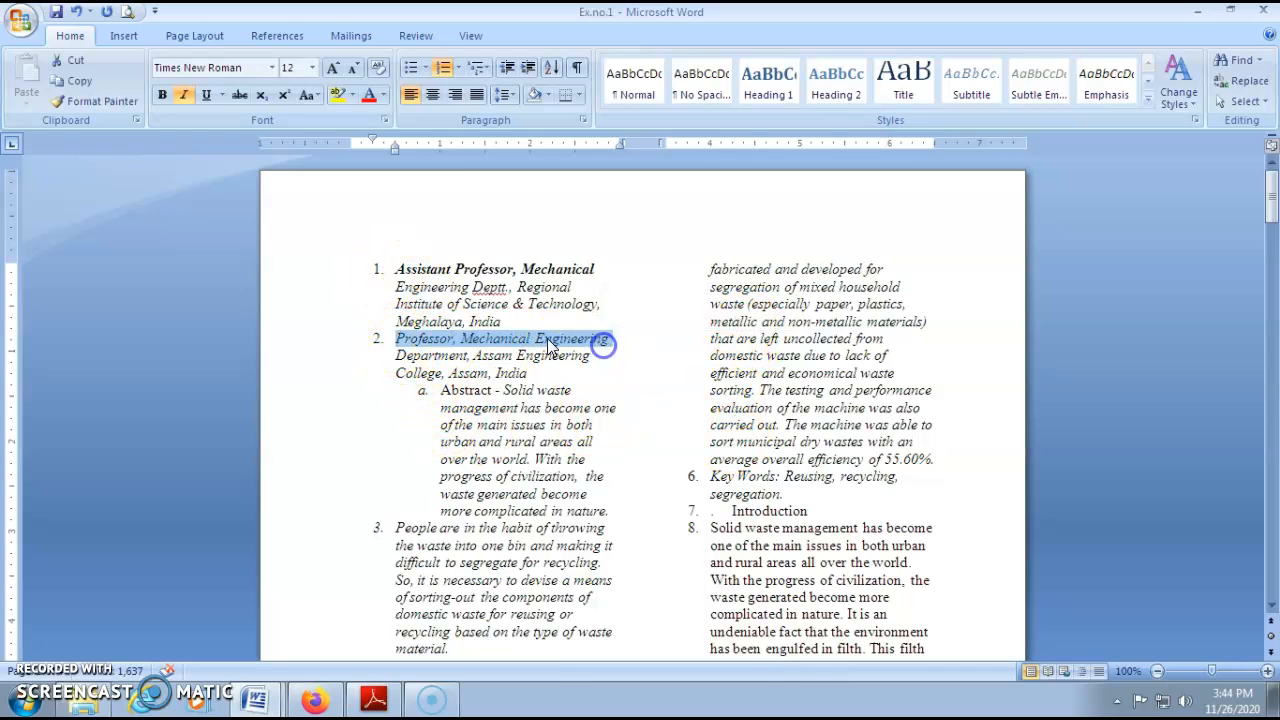
pyautogui.click(208, 95)
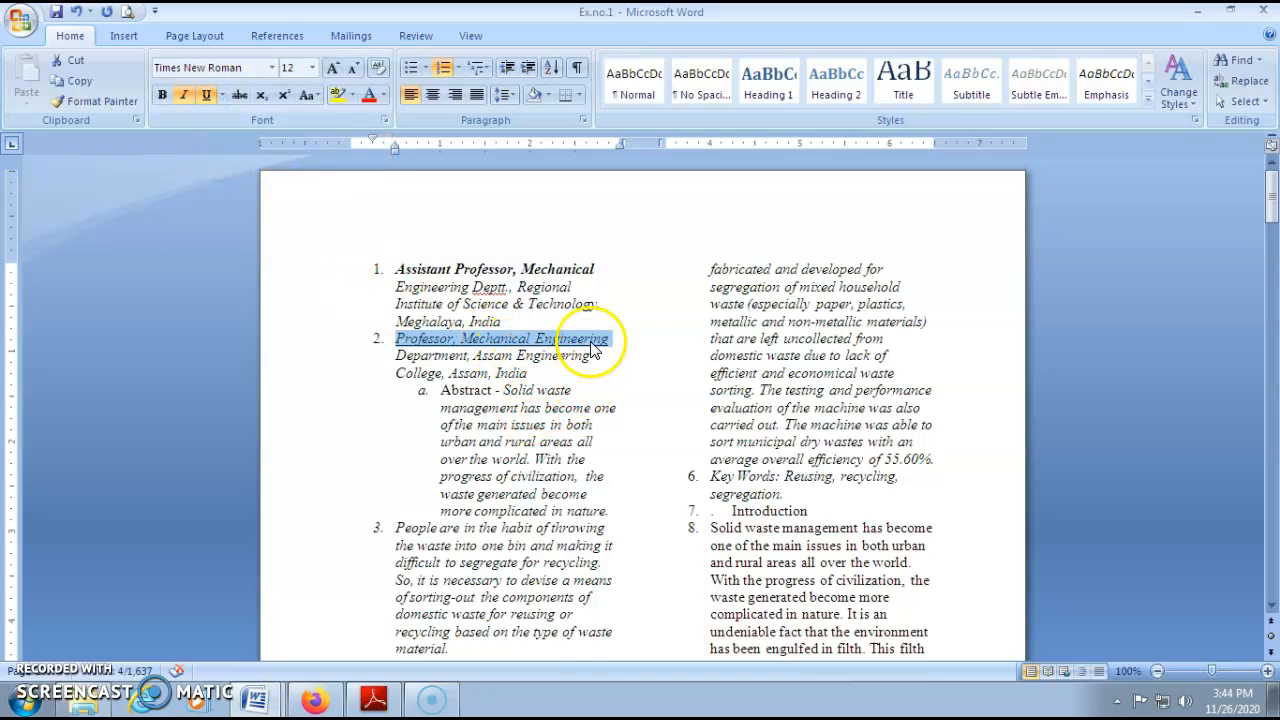
pyautogui.click(642, 377)
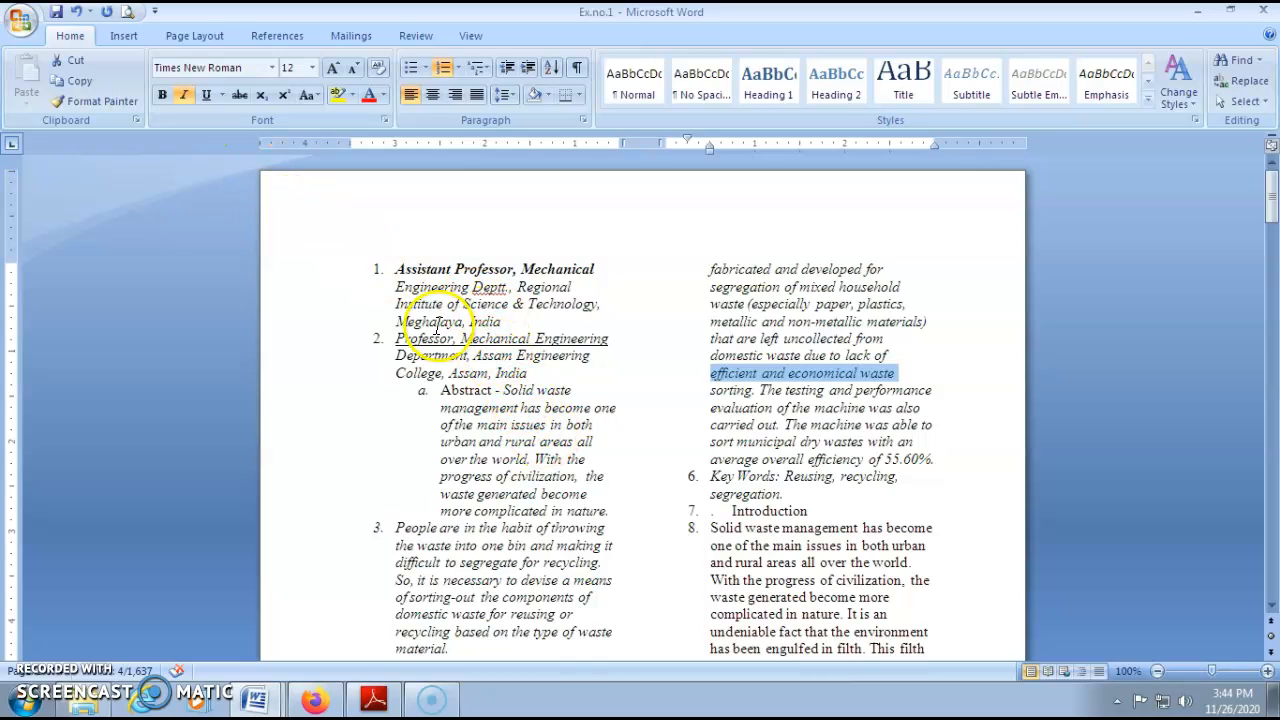
# Set the font size of "Assistant Professor, Mechanical" in the first numbered item to 20.
pyautogui.moveTo(396, 268); pyautogui.dragTo(545, 255)
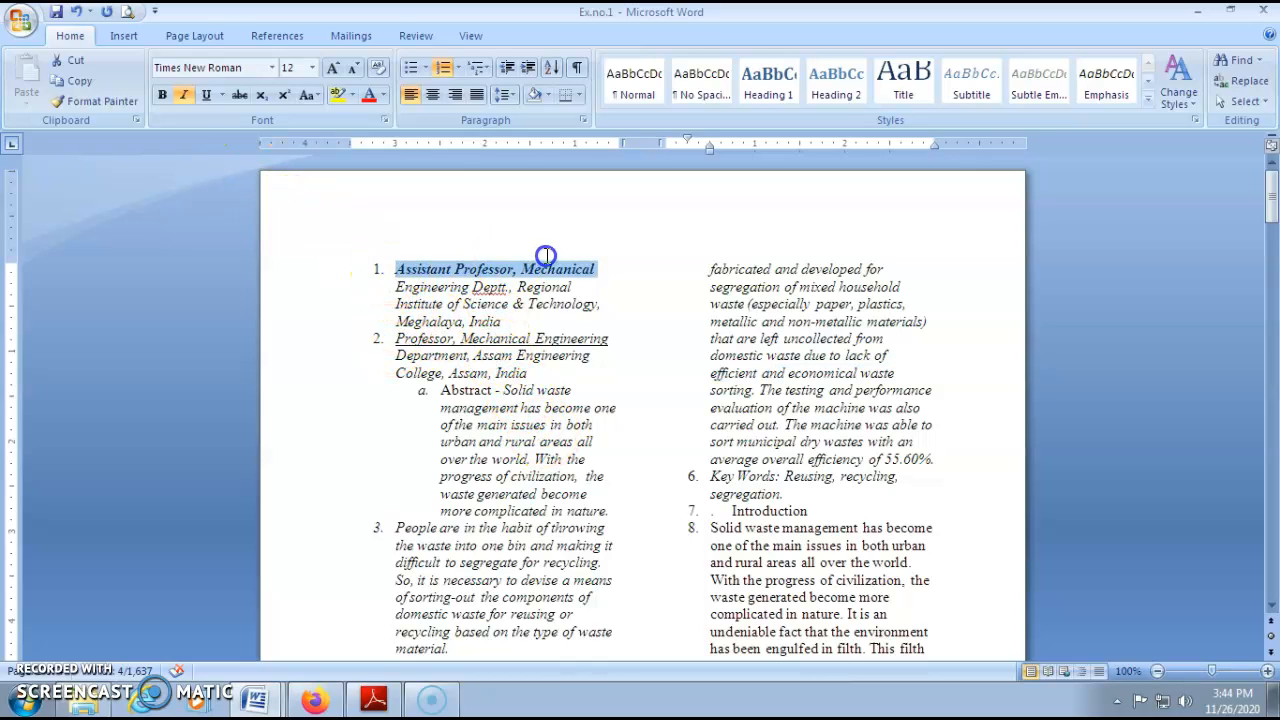
pyautogui.click(313, 68)
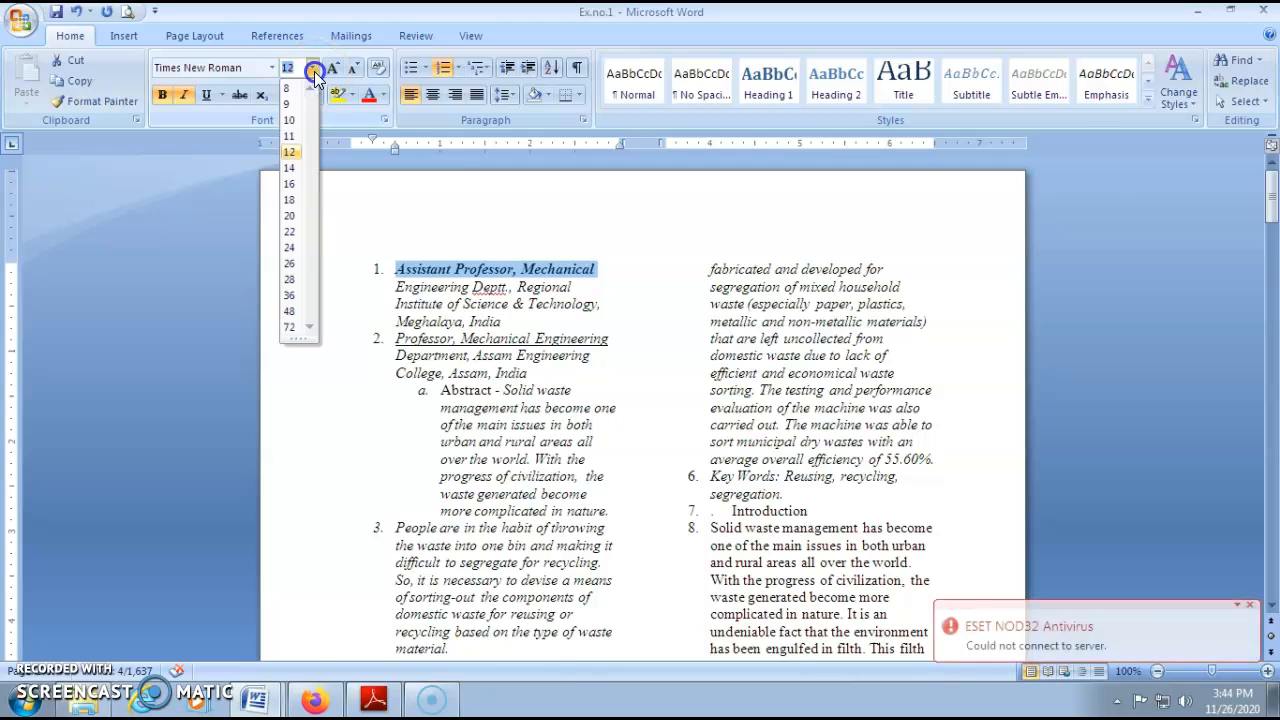
pyautogui.click(289, 215)
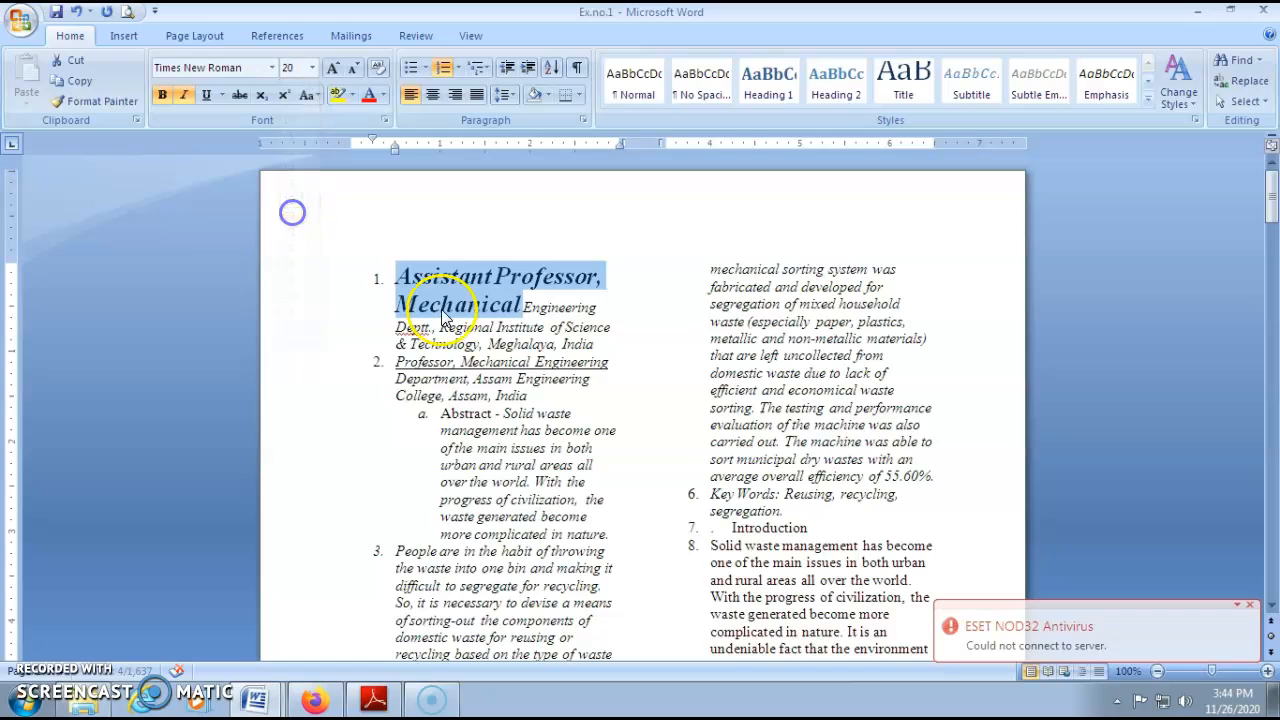
pyautogui.click(624, 366)
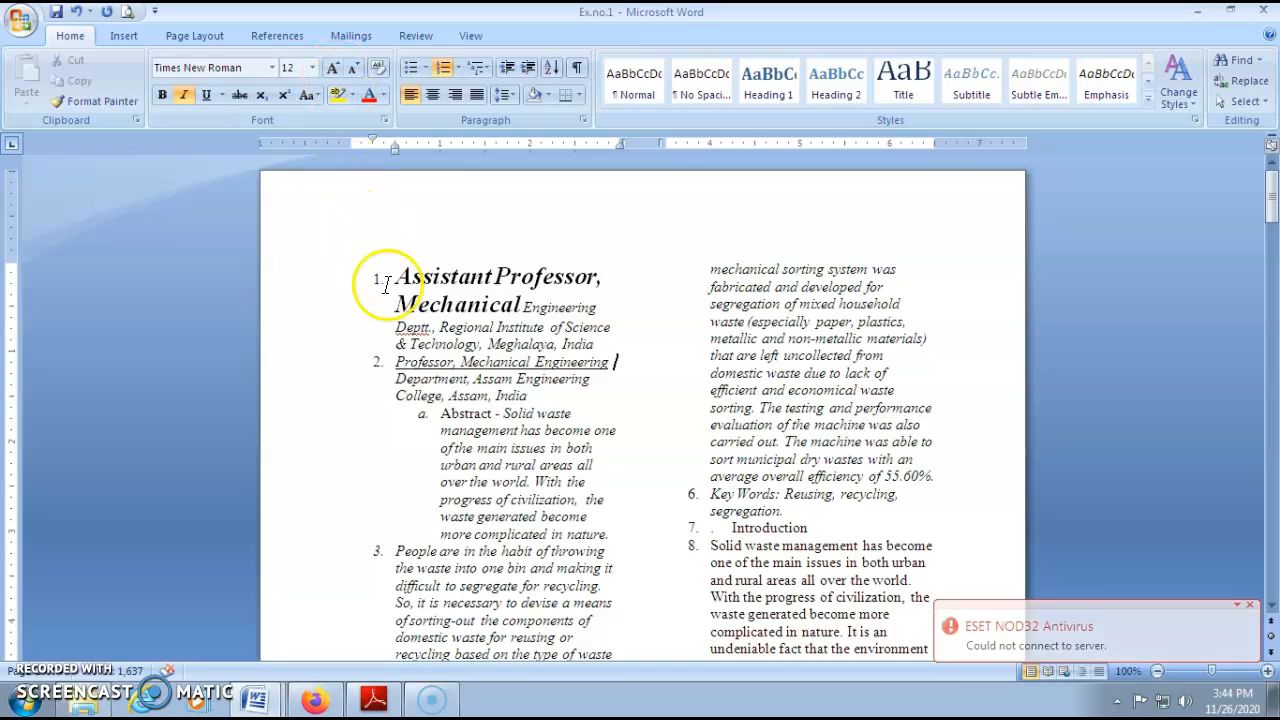
# Change the font of "Assistant Professor, Mechanical" in the first numbered item to Algerian.
pyautogui.moveTo(397, 276); pyautogui.dragTo(530, 305)
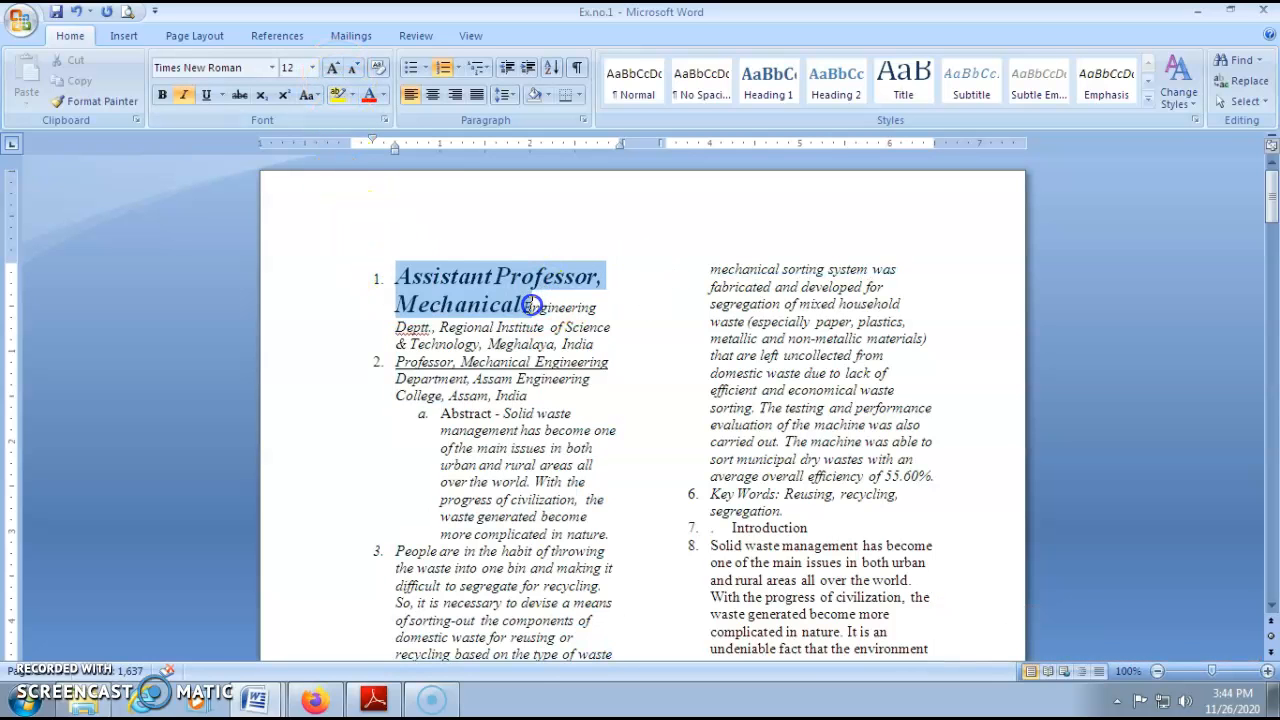
pyautogui.click(271, 67)
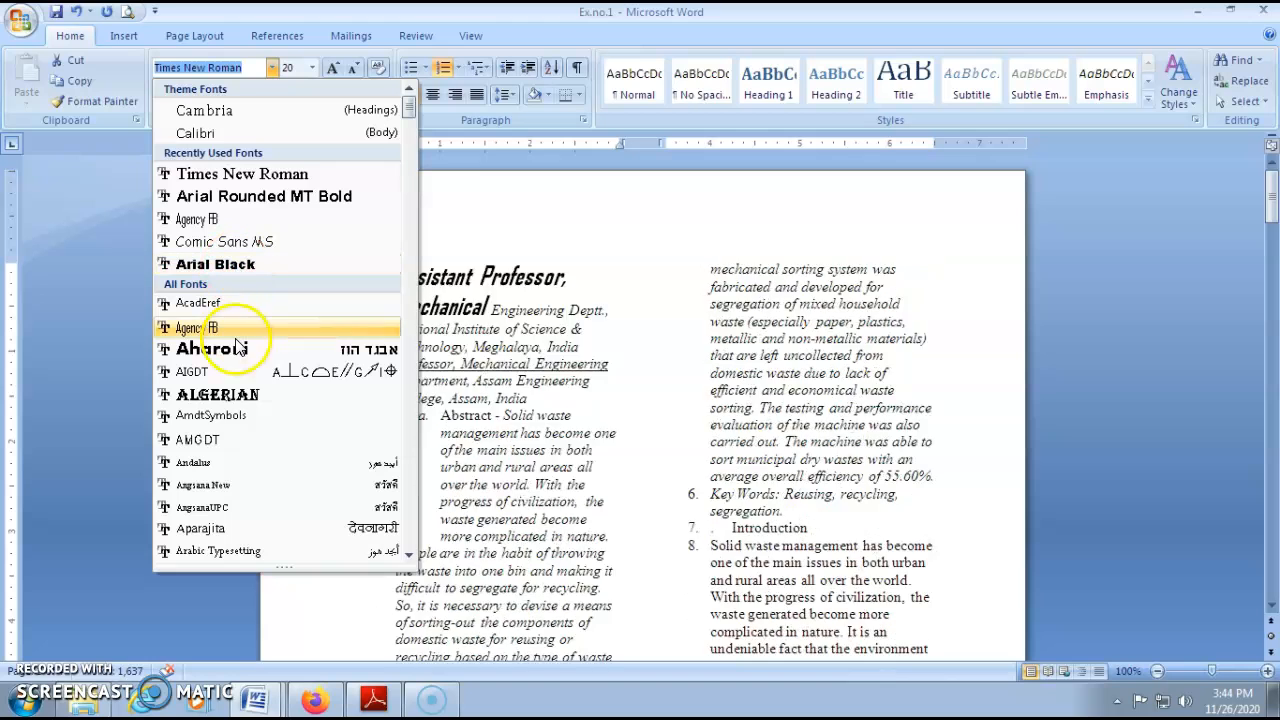
pyautogui.click(237, 392)
pyautogui.click(583, 410)
pyautogui.click(390, 300)
pyautogui.click(558, 390)
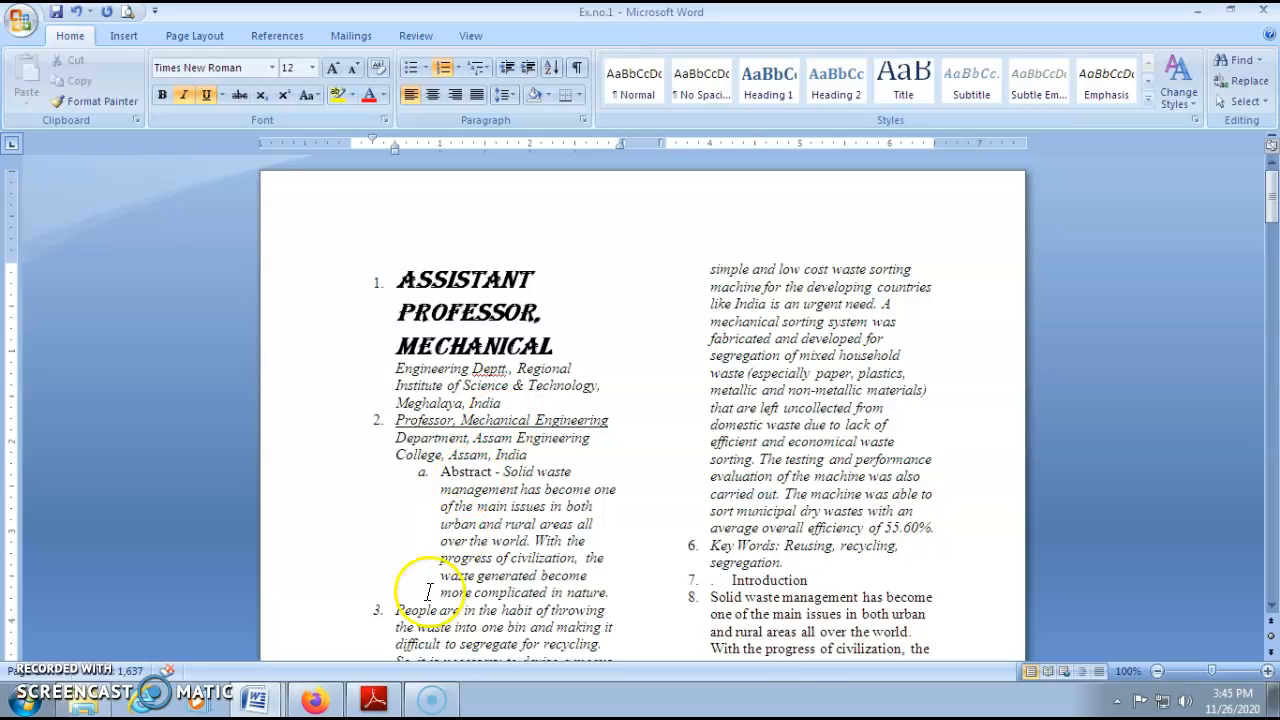
# Switch to the exercise requirements document and highlight the background color and watermark requirement in yellow.
pyautogui.moveTo(255, 700)
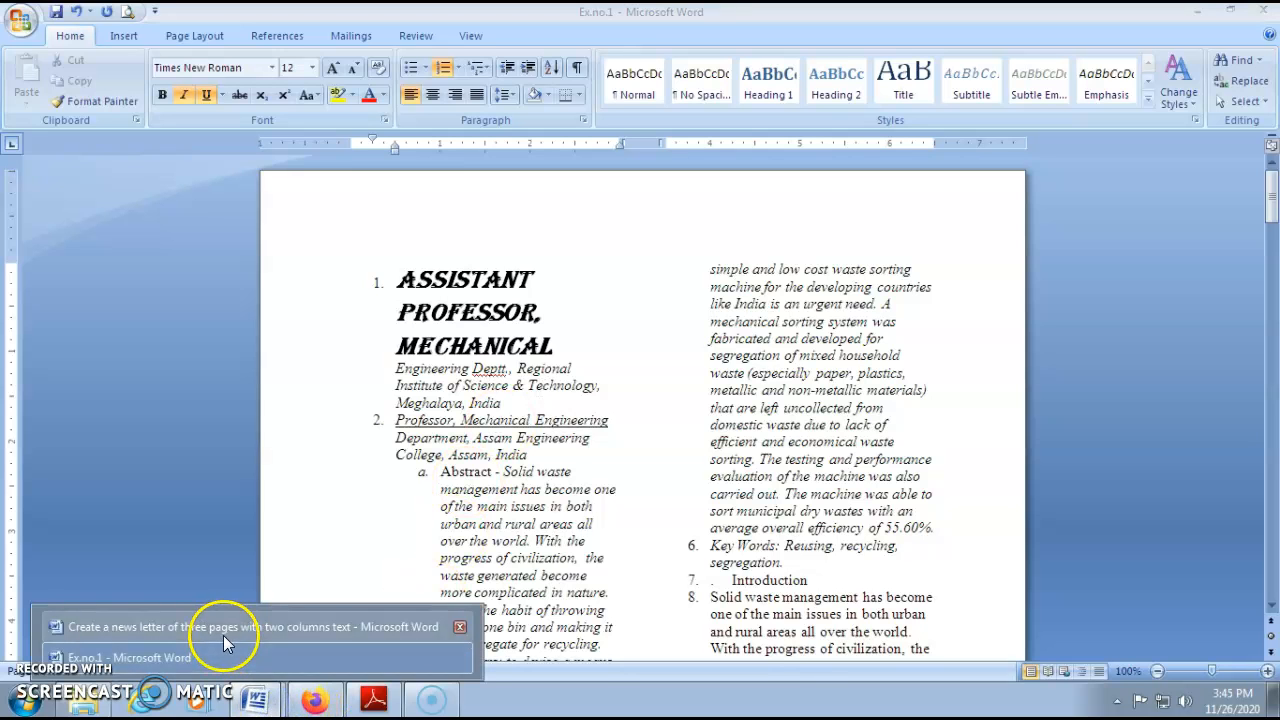
pyautogui.click(223, 636)
pyautogui.moveTo(397, 356); pyautogui.dragTo(861, 384)
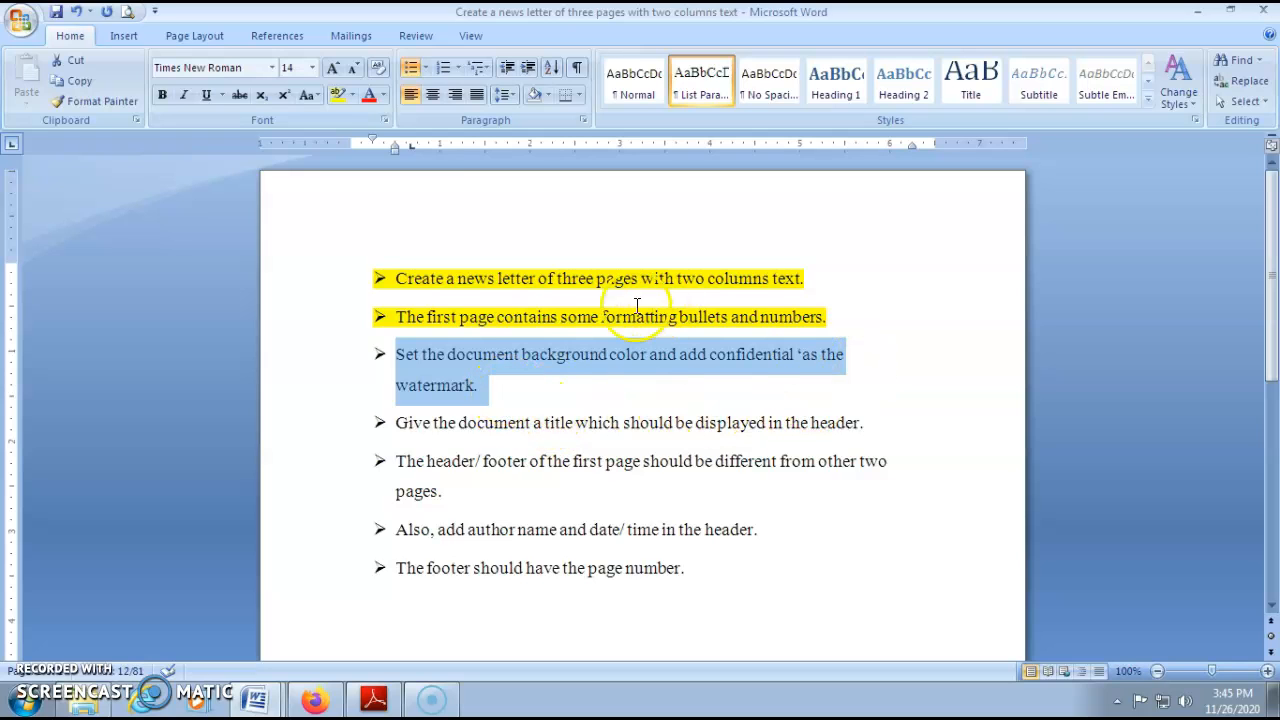
pyautogui.click(338, 95)
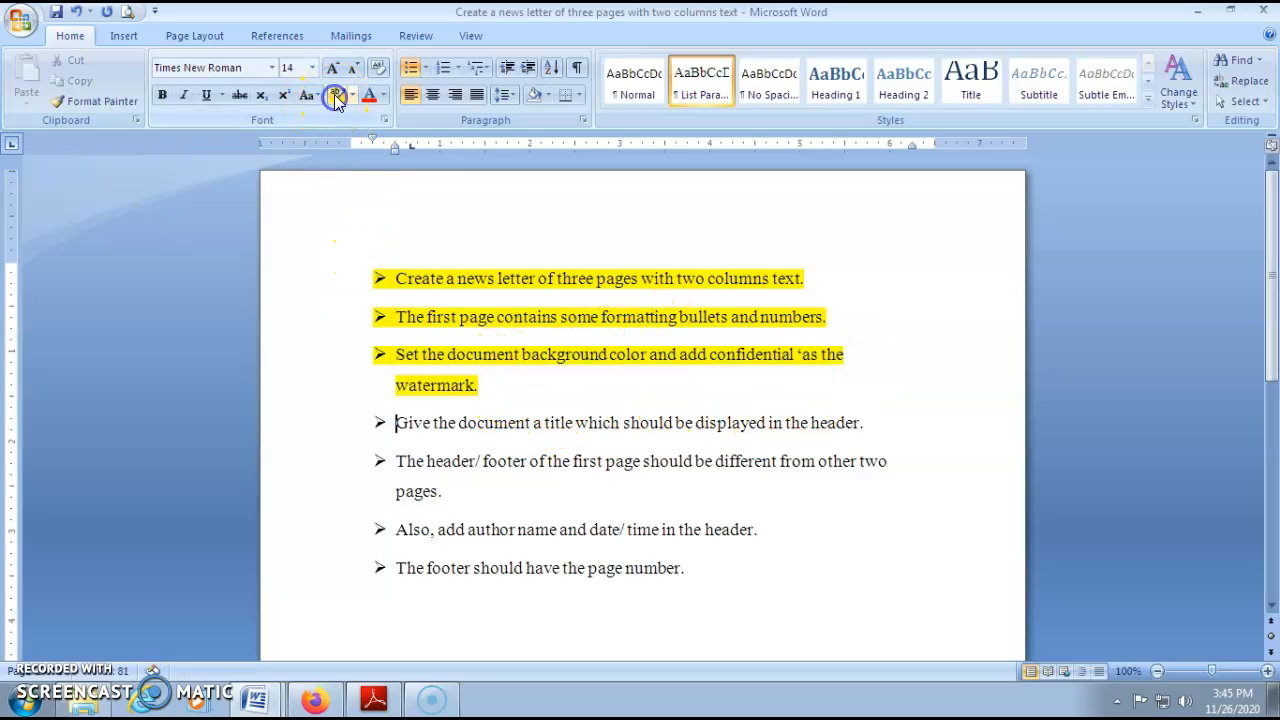
# Return to the Ex.no.1 newsletter, set its page color to the light pink theme tint and check it across the pages.
pyautogui.click(242, 640)
pyautogui.click(381, 537)
pyautogui.scroll(-2, 429, 501)
pyautogui.scroll(2, 428, 486)
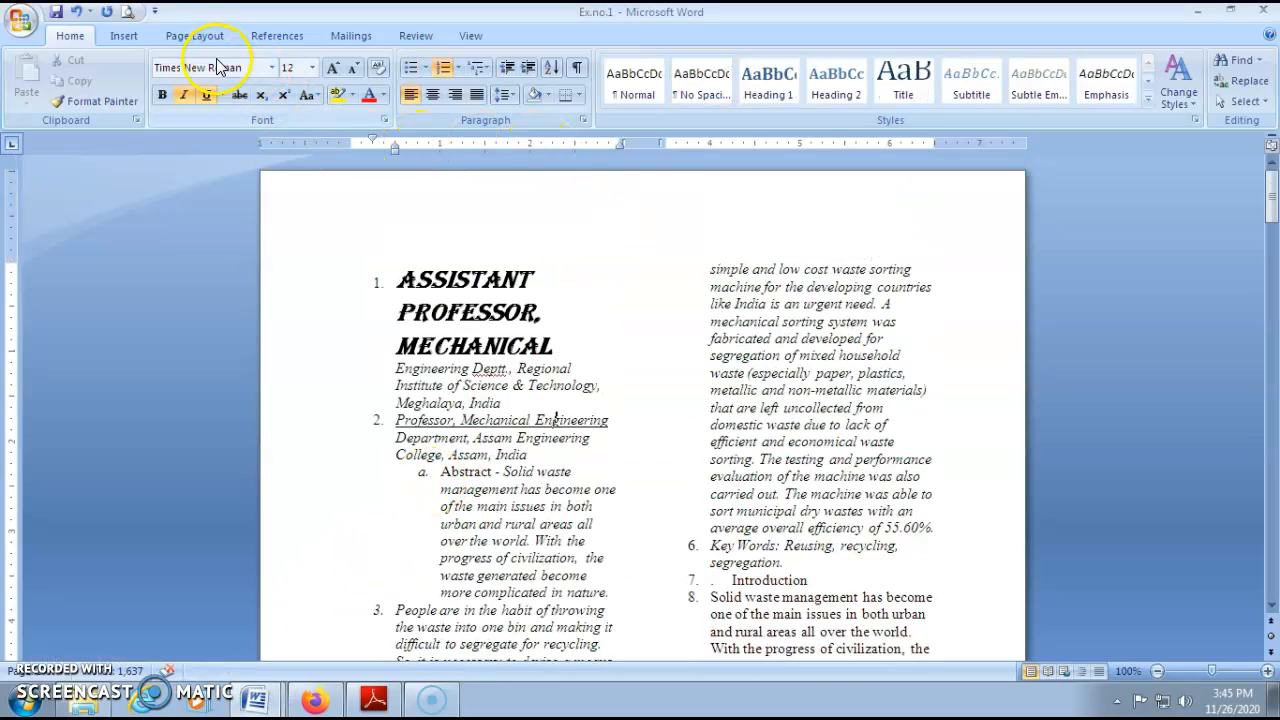
pyautogui.click(608, 244)
pyautogui.click(630, 278)
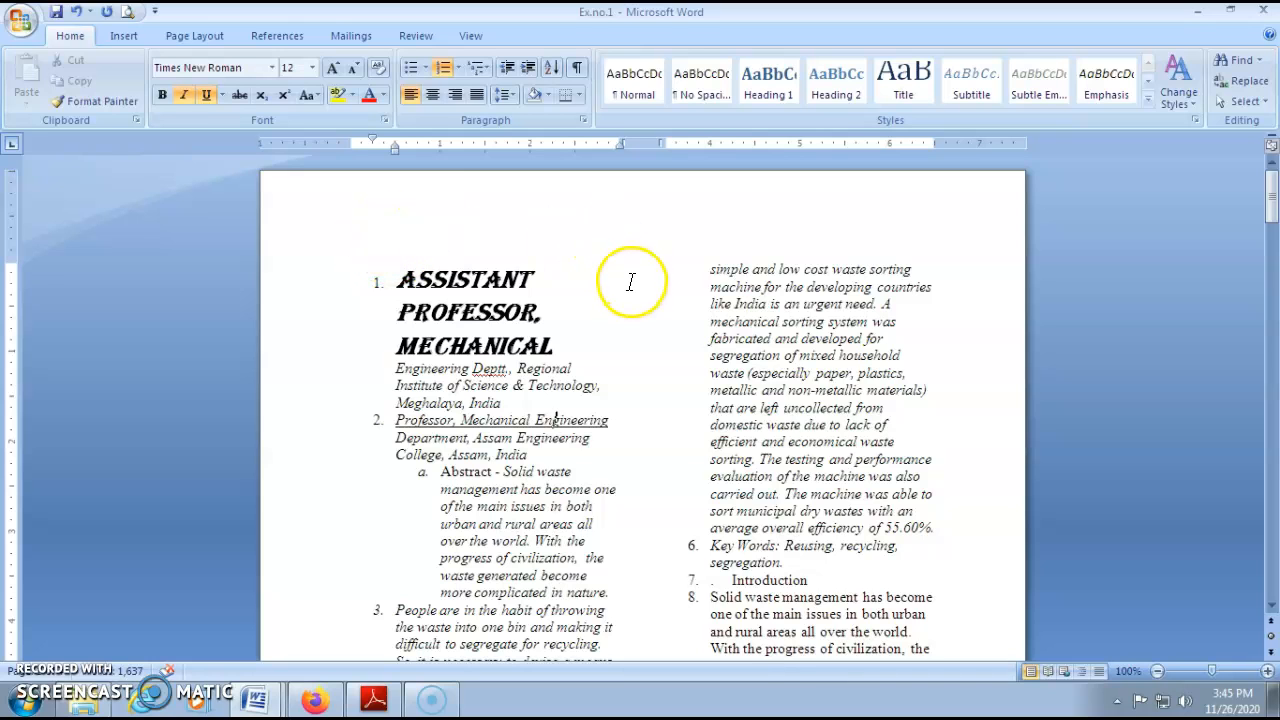
pyautogui.click(194, 35)
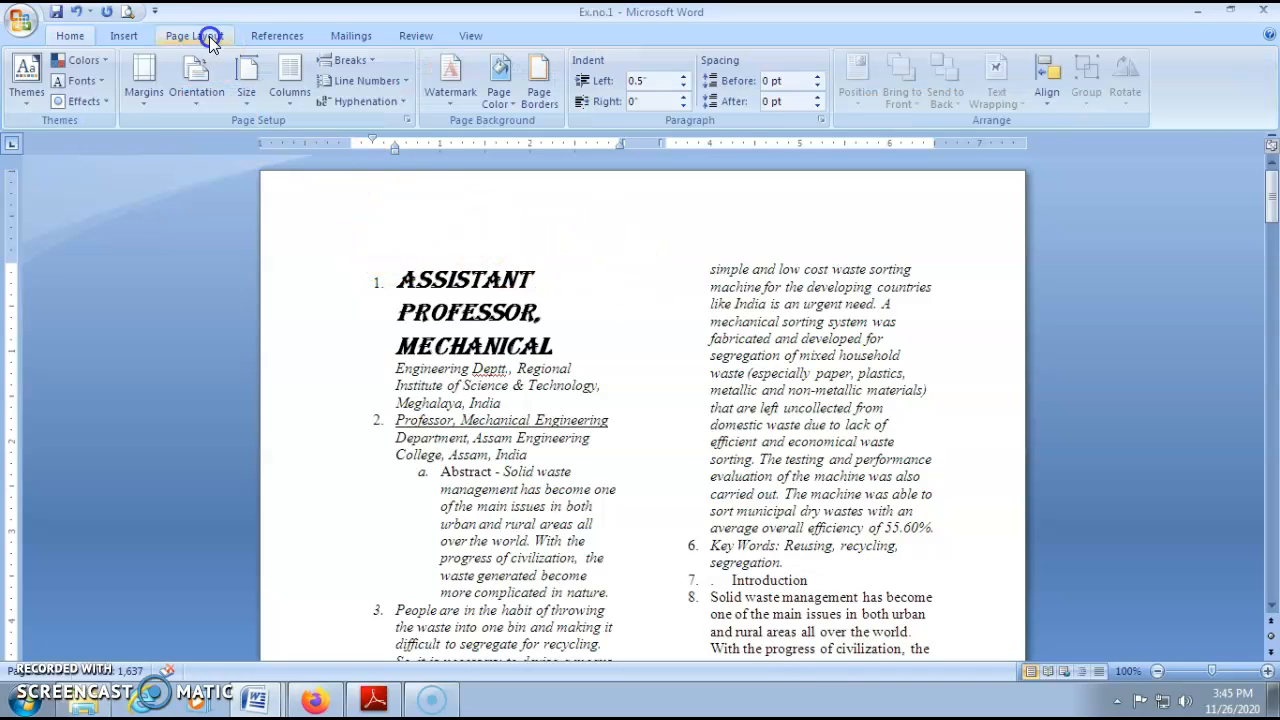
pyautogui.click(501, 100)
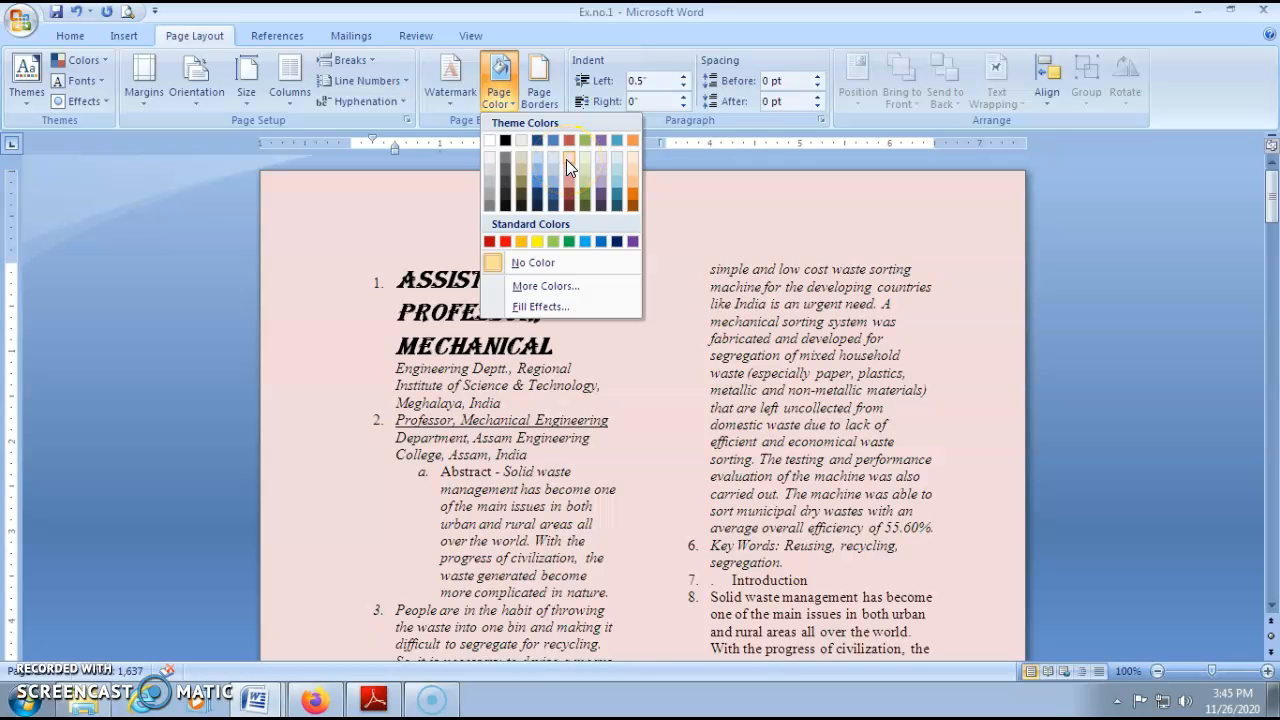
pyautogui.click(567, 163)
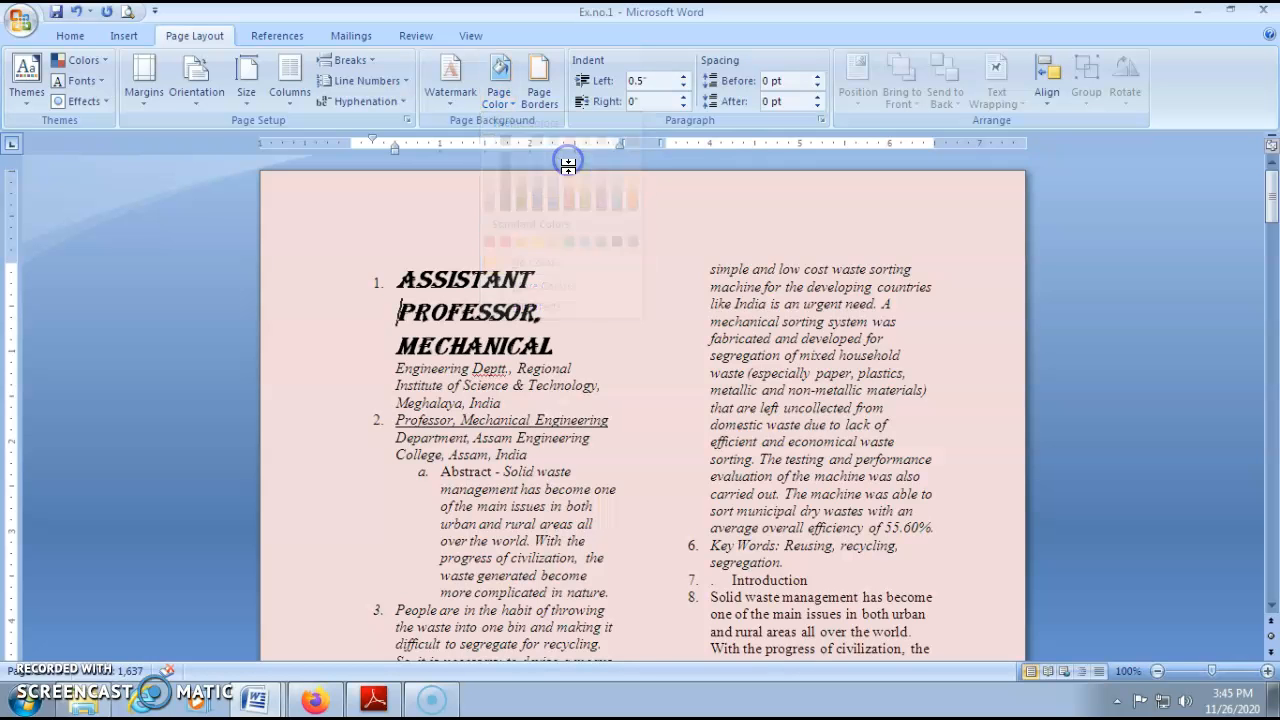
pyautogui.scroll(-9, 614, 386)
pyautogui.scroll(-20, 617, 391)
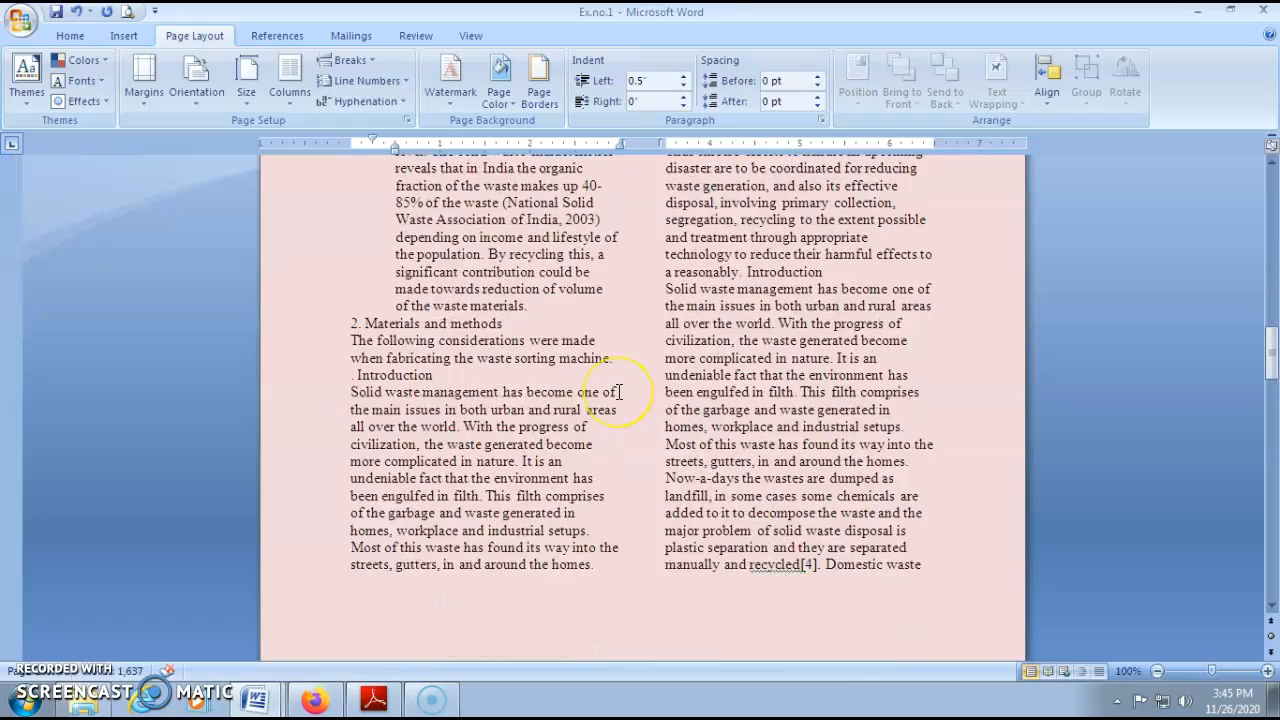
pyautogui.scroll(20, 619, 388)
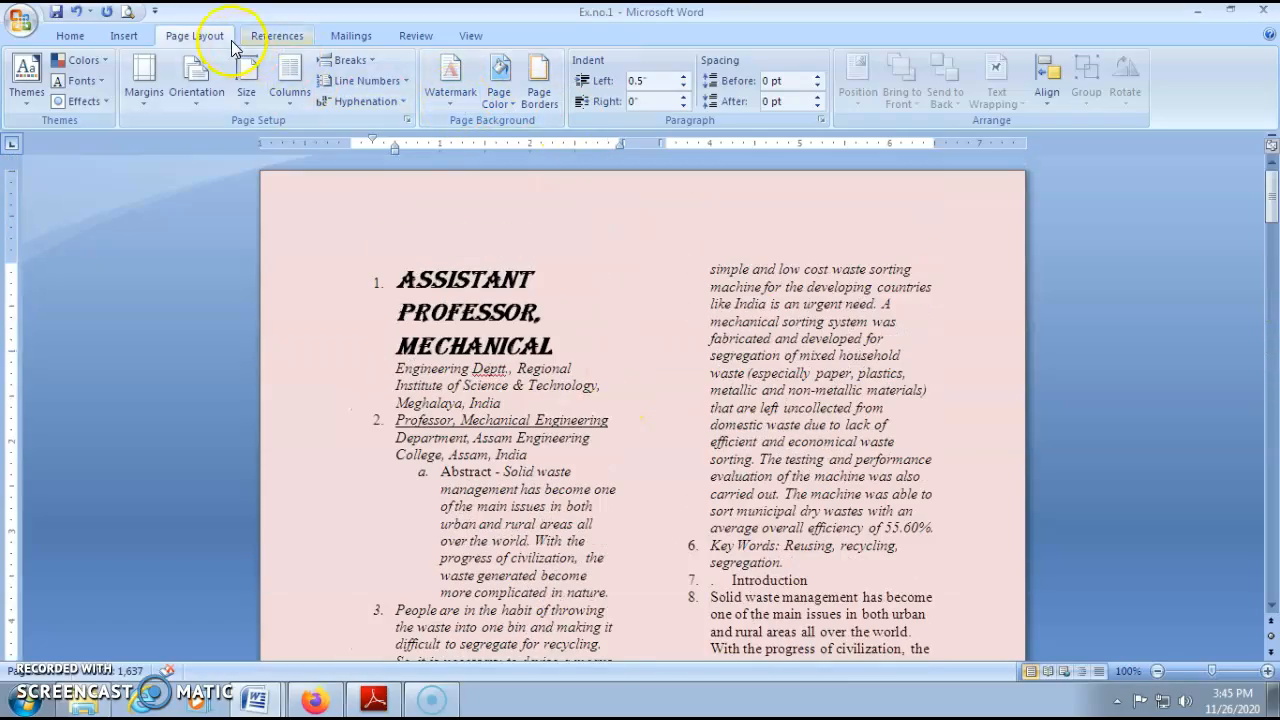
# Add a custom text watermark reading "MECHANICAL" with a diagonal layout to the newsletter.
pyautogui.click(457, 108)
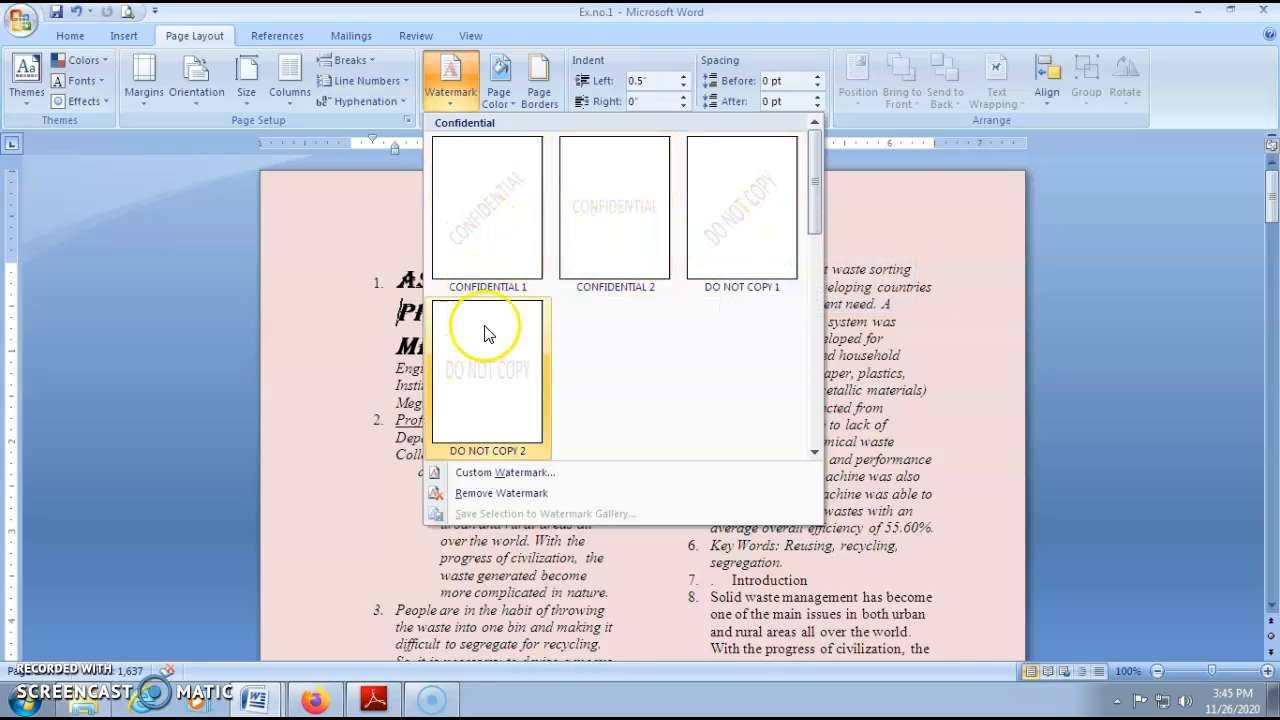
pyautogui.click(493, 474)
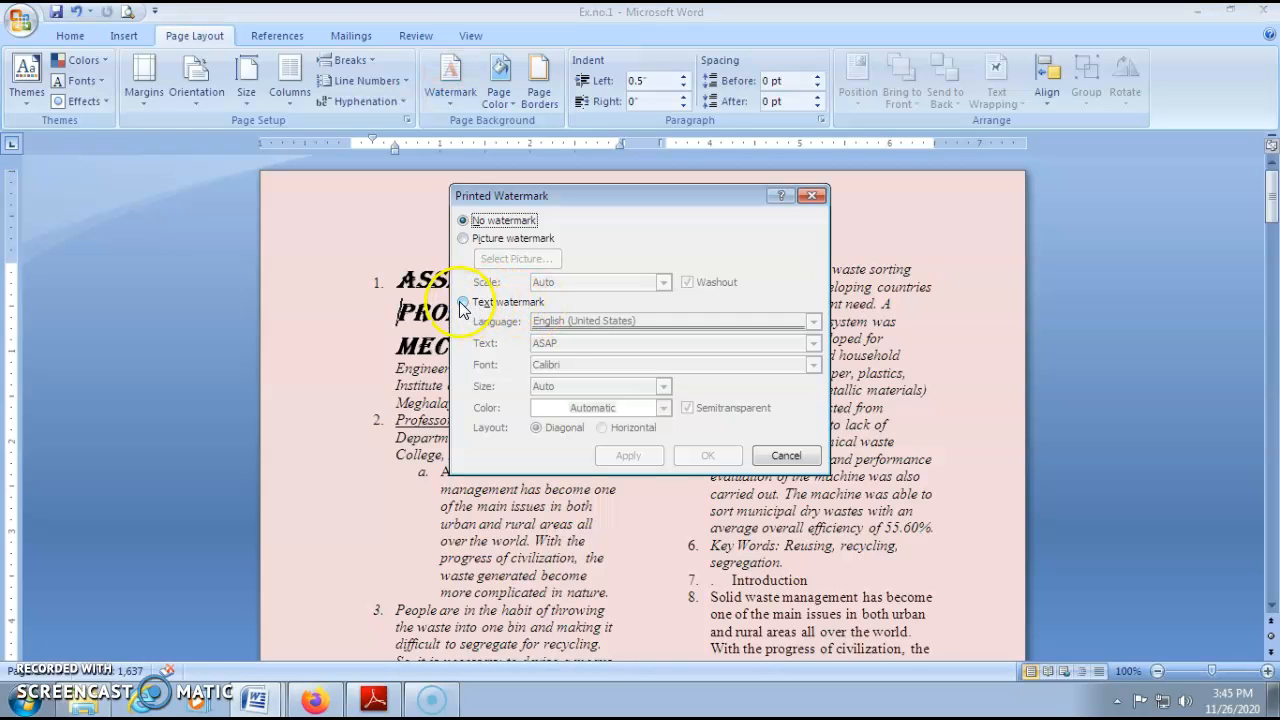
pyautogui.click(462, 303)
pyautogui.click(537, 342)
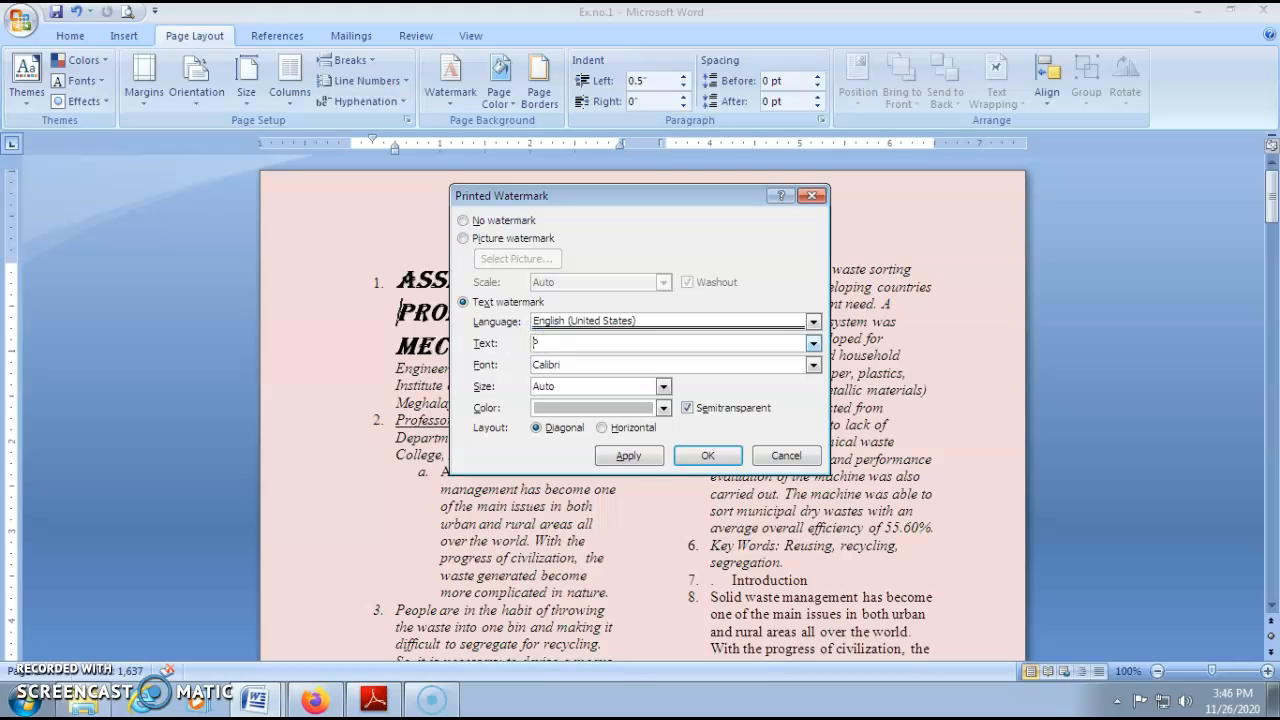
pyautogui.press('BackSpace')
pyautogui.write('MECHANICAL')
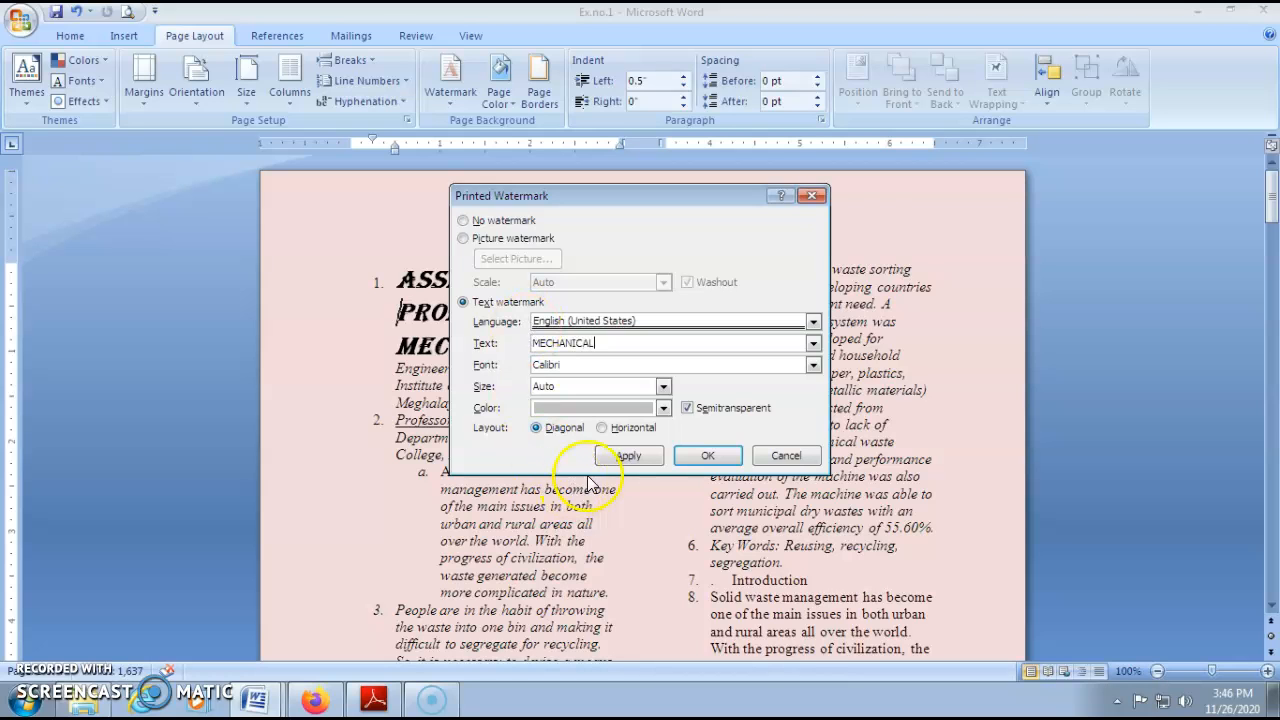
pyautogui.click(603, 428)
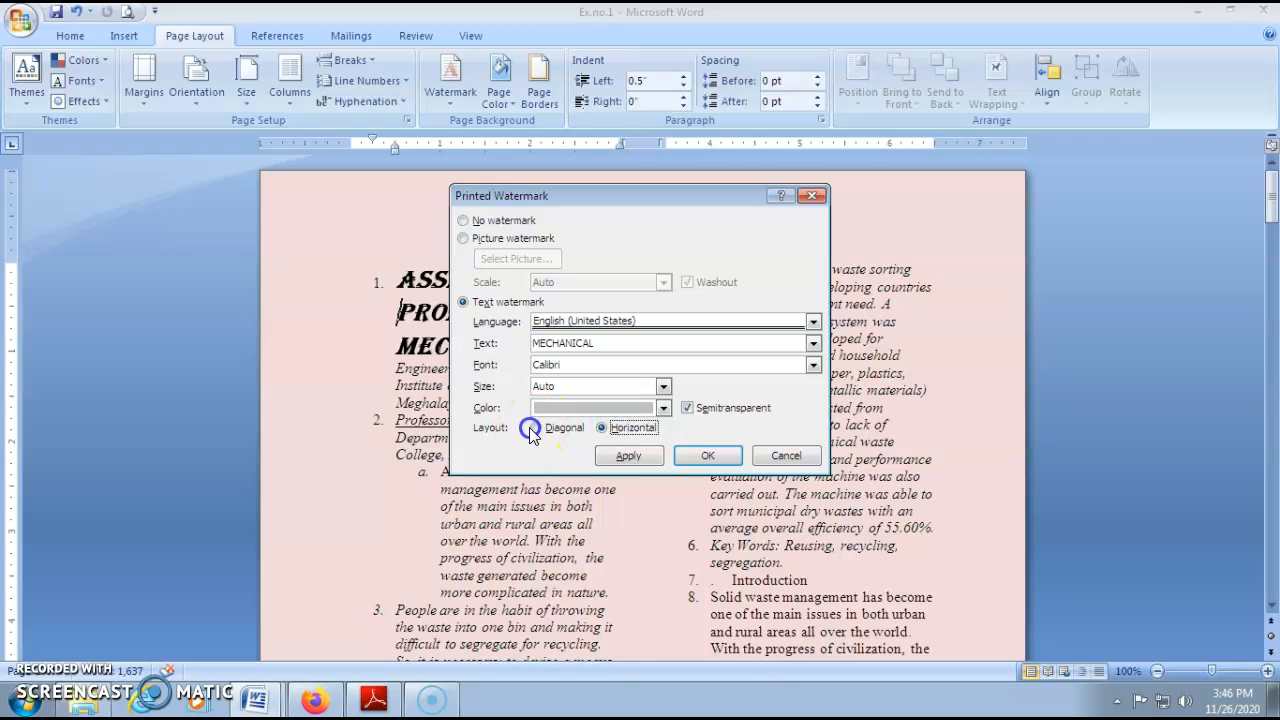
pyautogui.click(537, 433)
pyautogui.click(615, 457)
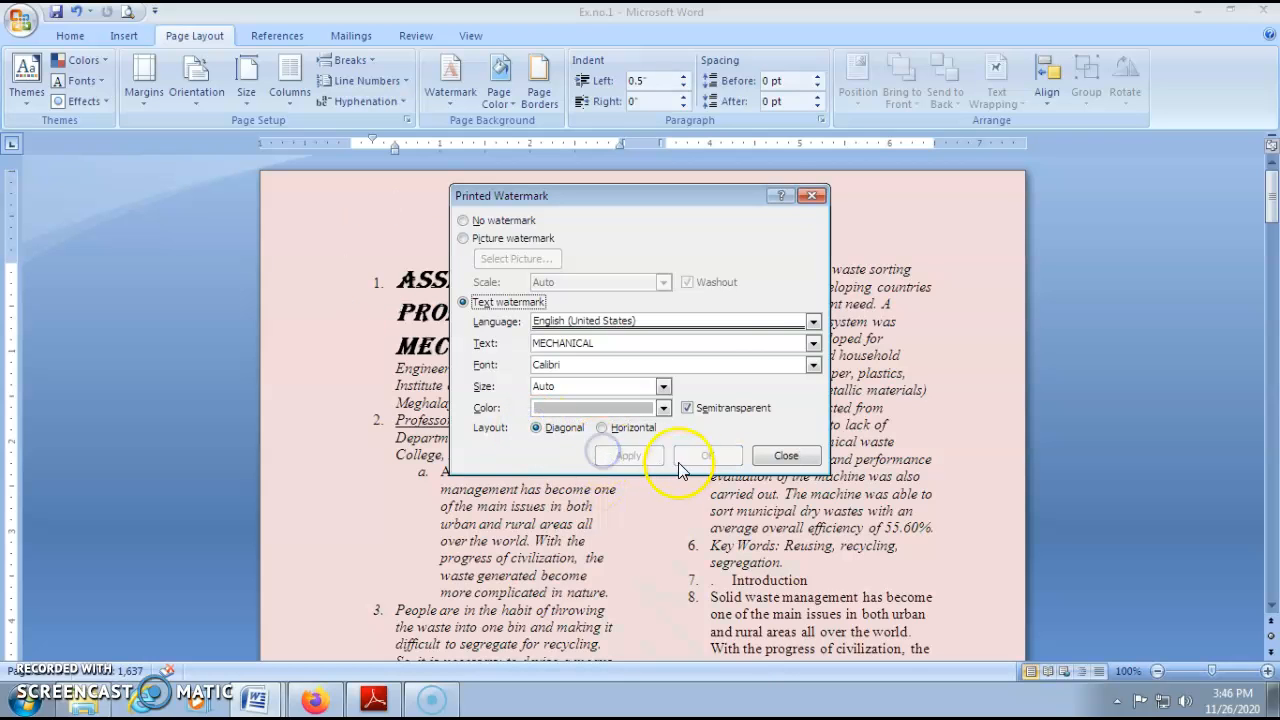
pyautogui.click(812, 195)
pyautogui.scroll(-3, 712, 538)
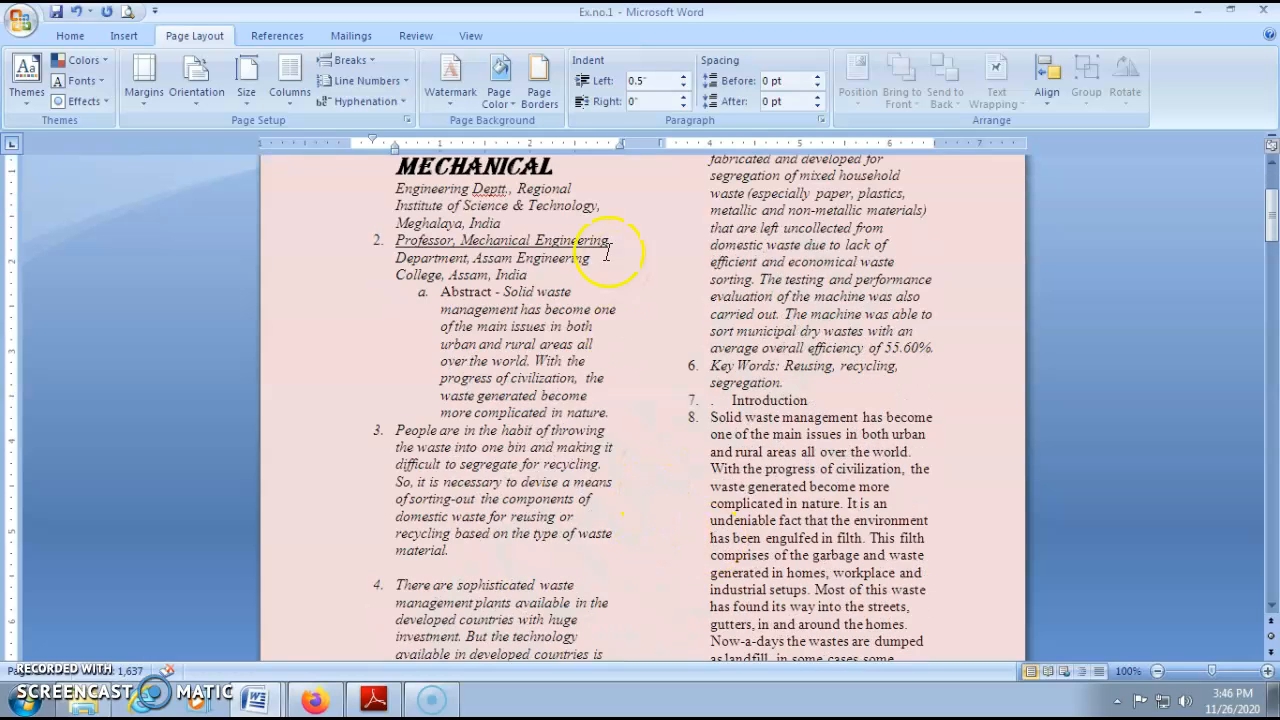
# Change the color of the "MECHANICAL" text watermark to the standard green.
pyautogui.click(449, 82)
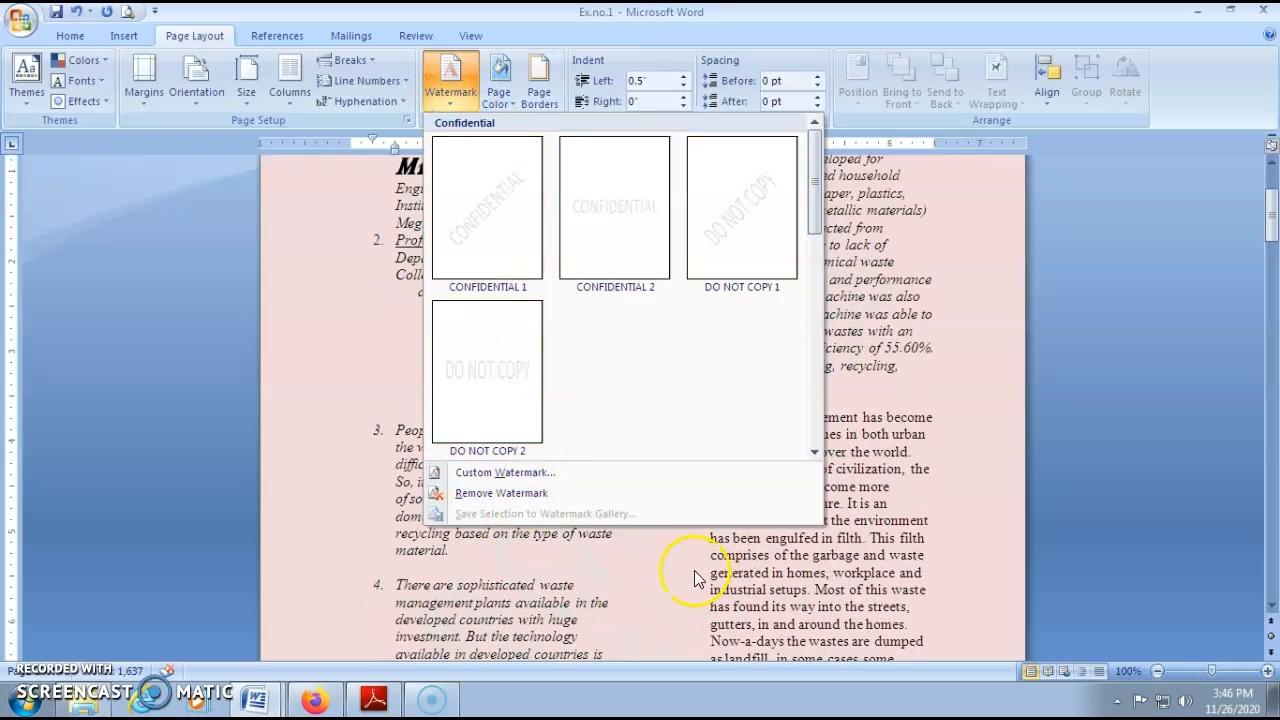
pyautogui.click(520, 473)
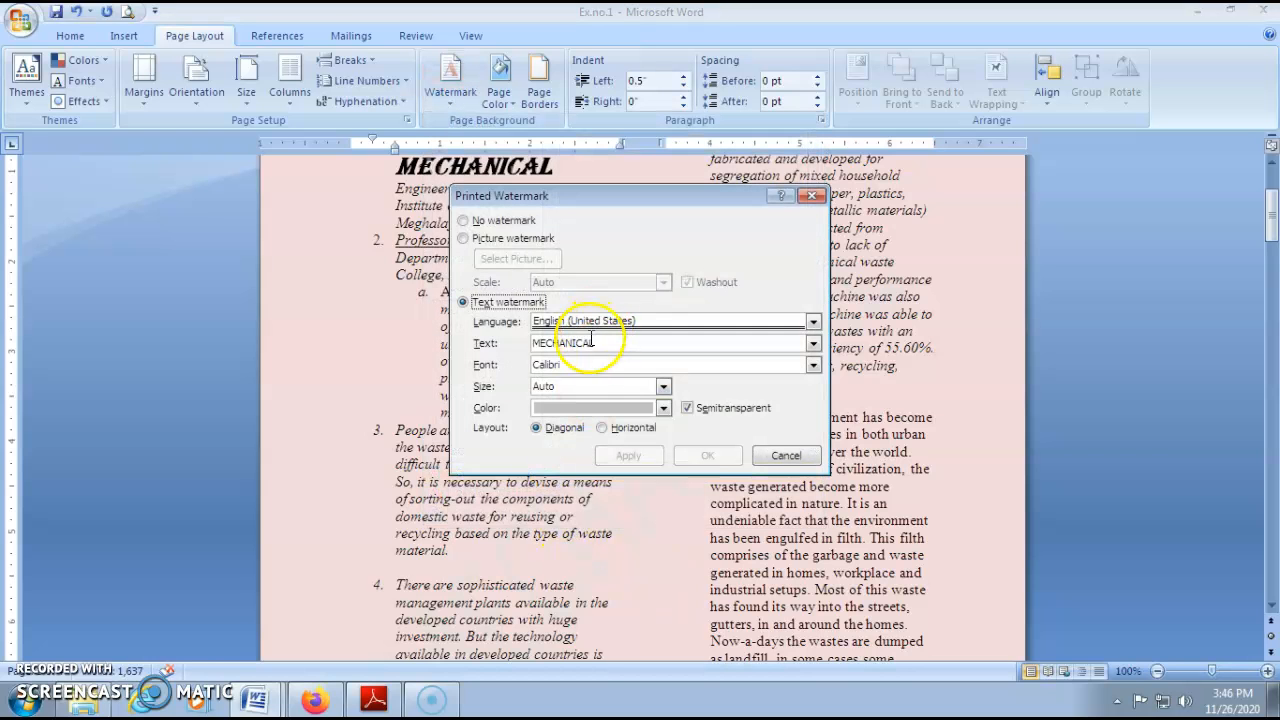
pyautogui.click(664, 408)
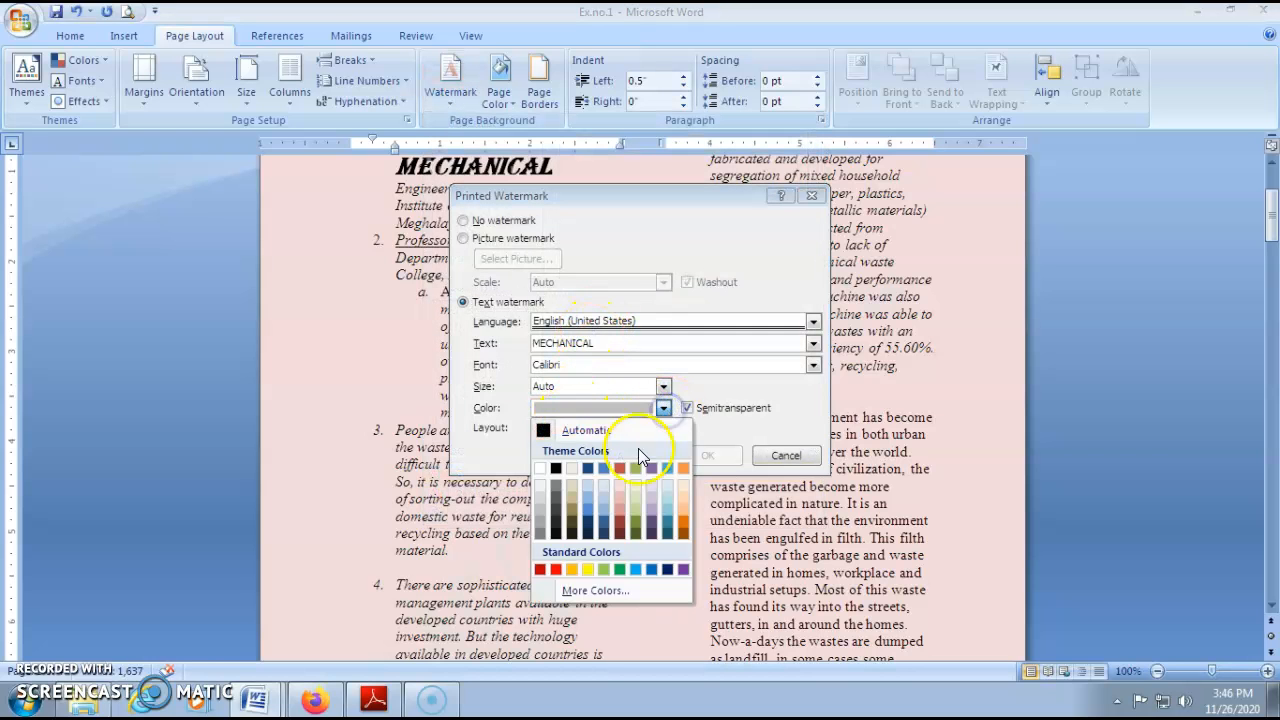
pyautogui.click(619, 569)
pyautogui.click(628, 455)
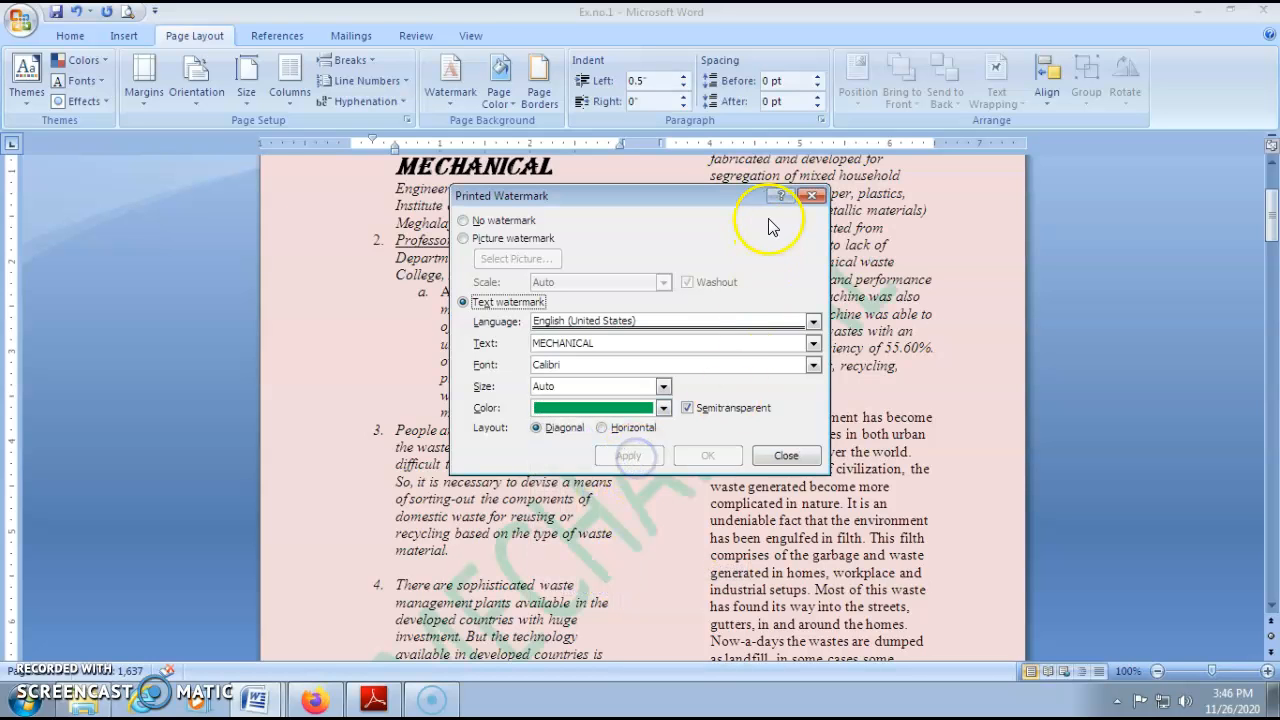
pyautogui.click(811, 195)
# Look through the newsletter's pages to check the watermark and page color on each one.
pyautogui.scroll(-3, 655, 480)
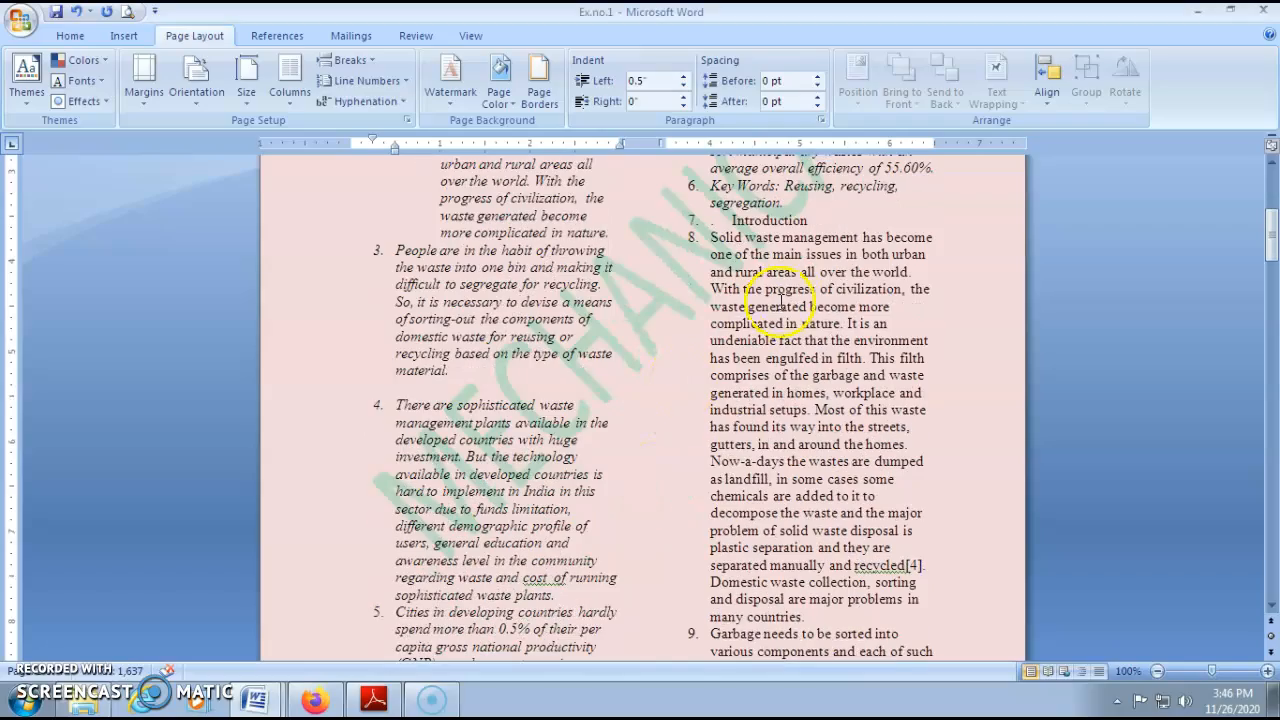
pyautogui.scroll(-20, 667, 358)
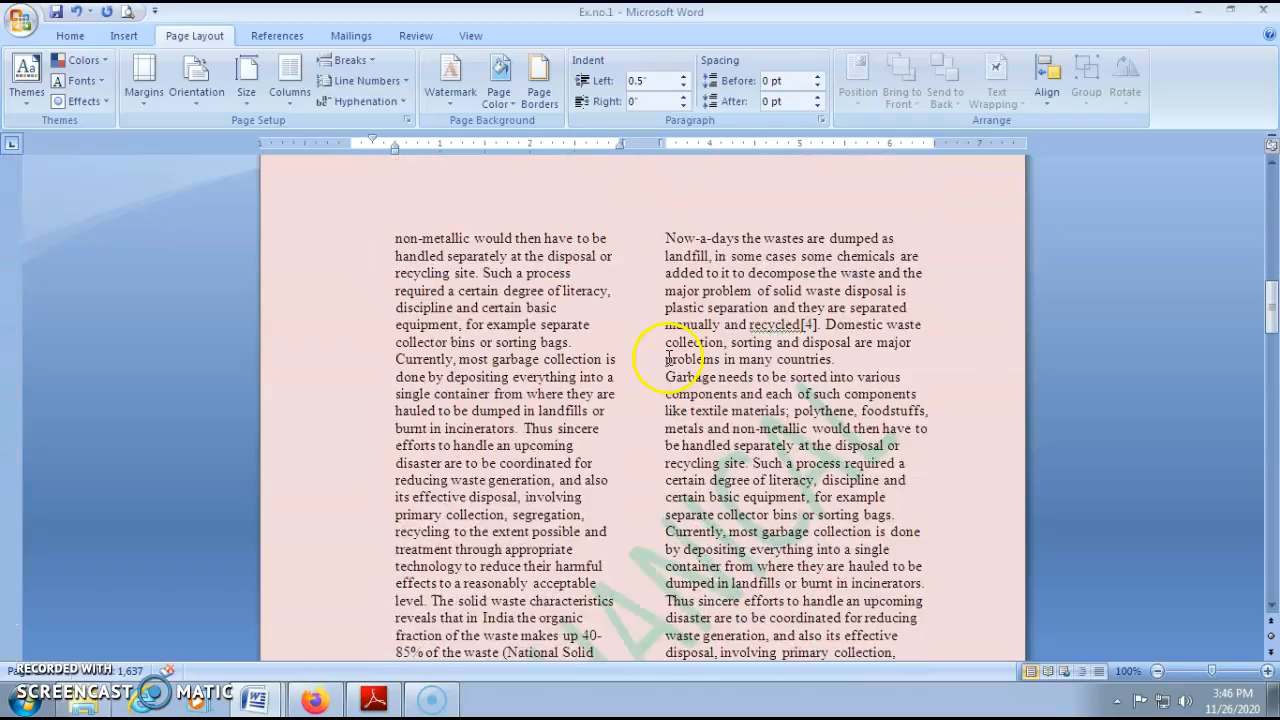
pyautogui.scroll(-15, 668, 357)
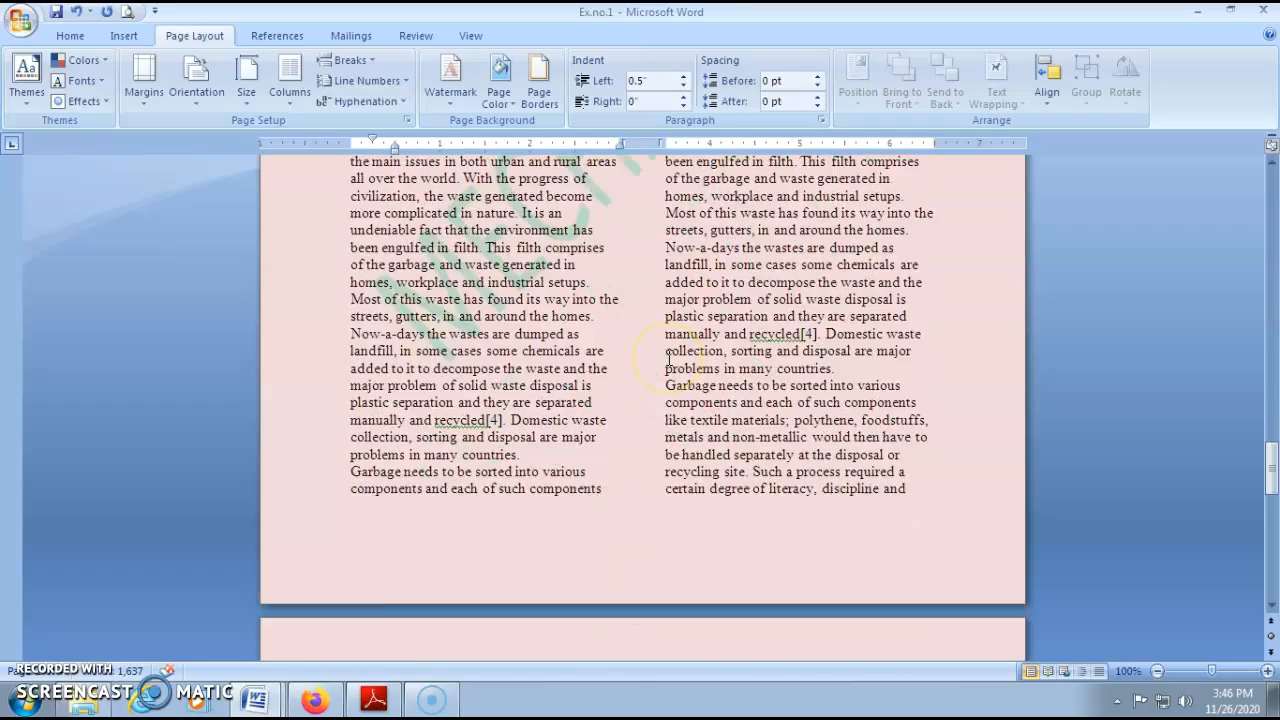
pyautogui.scroll(-7, 667, 357)
pyautogui.scroll(19, 668, 357)
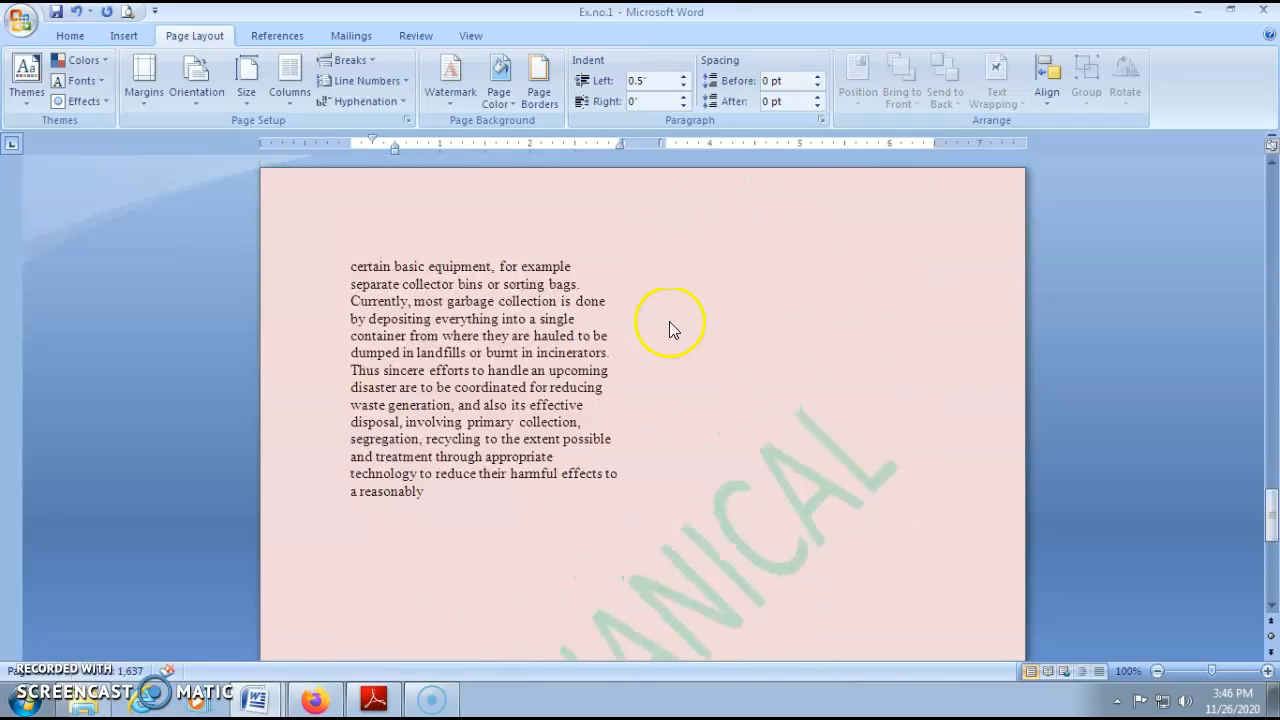
pyautogui.scroll(-9, 670, 323)
pyautogui.scroll(1, 675, 322)
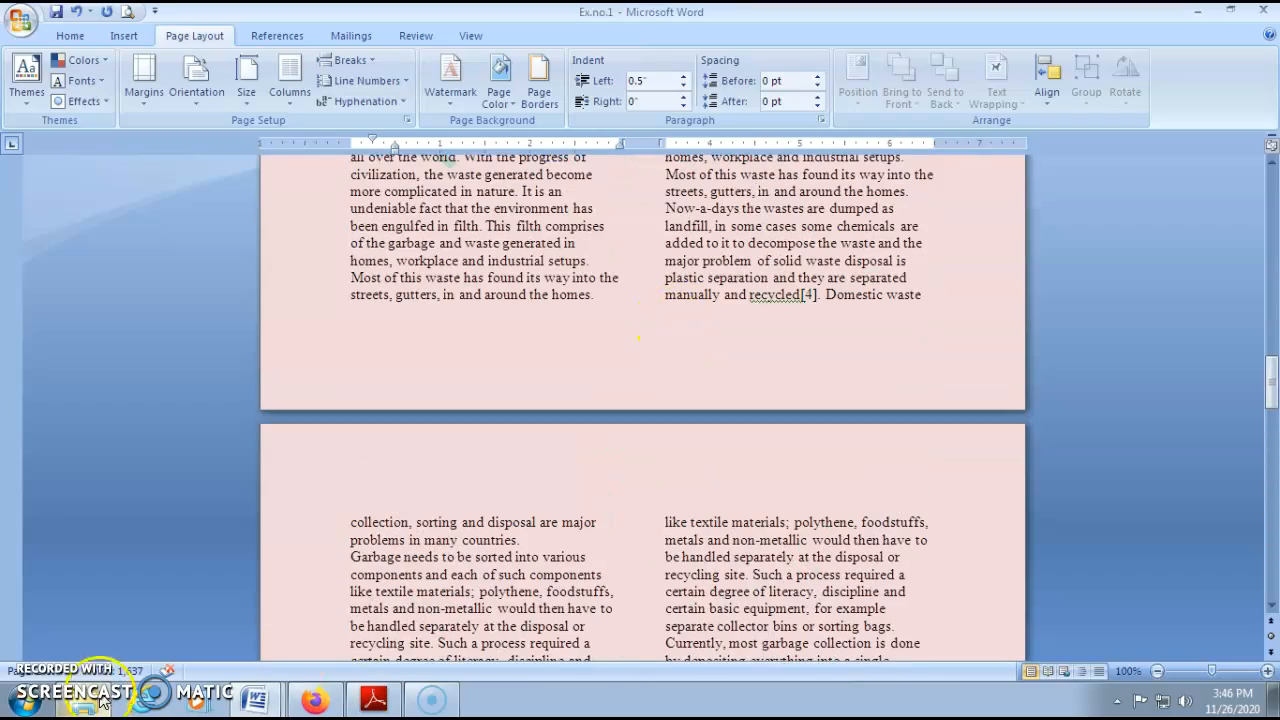
# Switch to the exercise requirements document and highlight the bullet about displaying a document title in the header in yellow.
pyautogui.moveTo(255, 700)
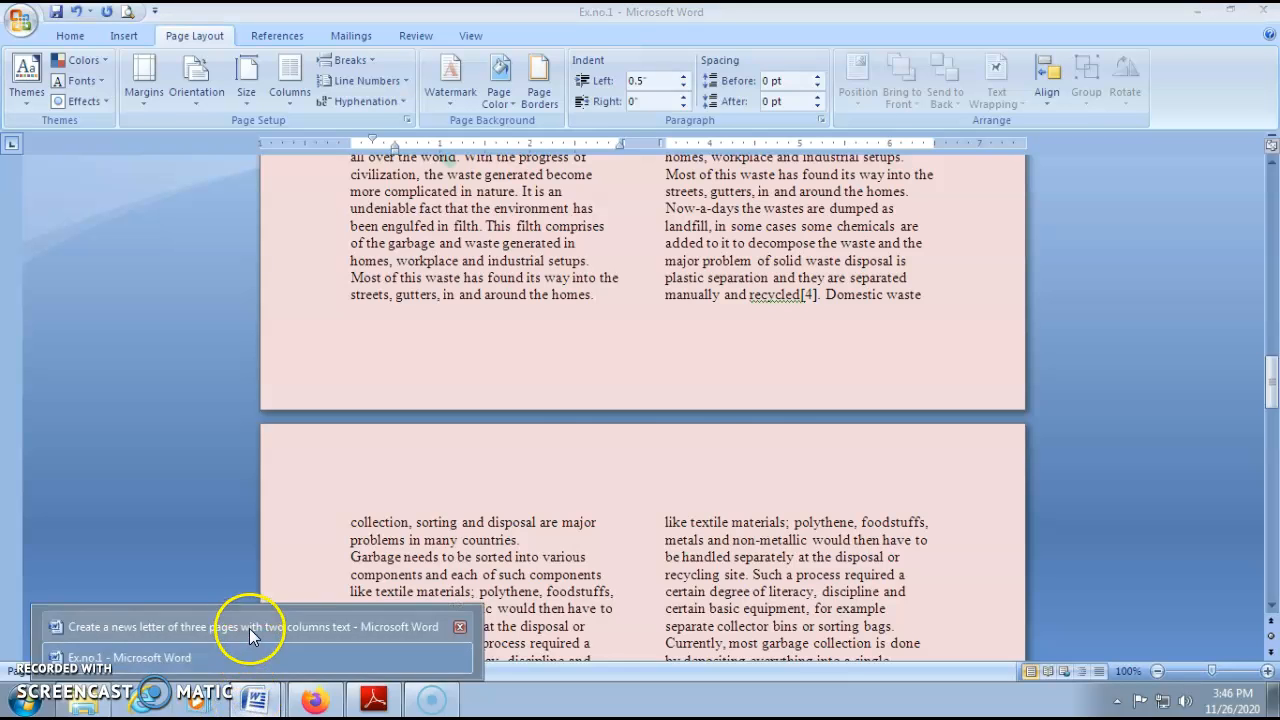
pyautogui.click(249, 628)
pyautogui.moveTo(422, 427); pyautogui.dragTo(866, 425)
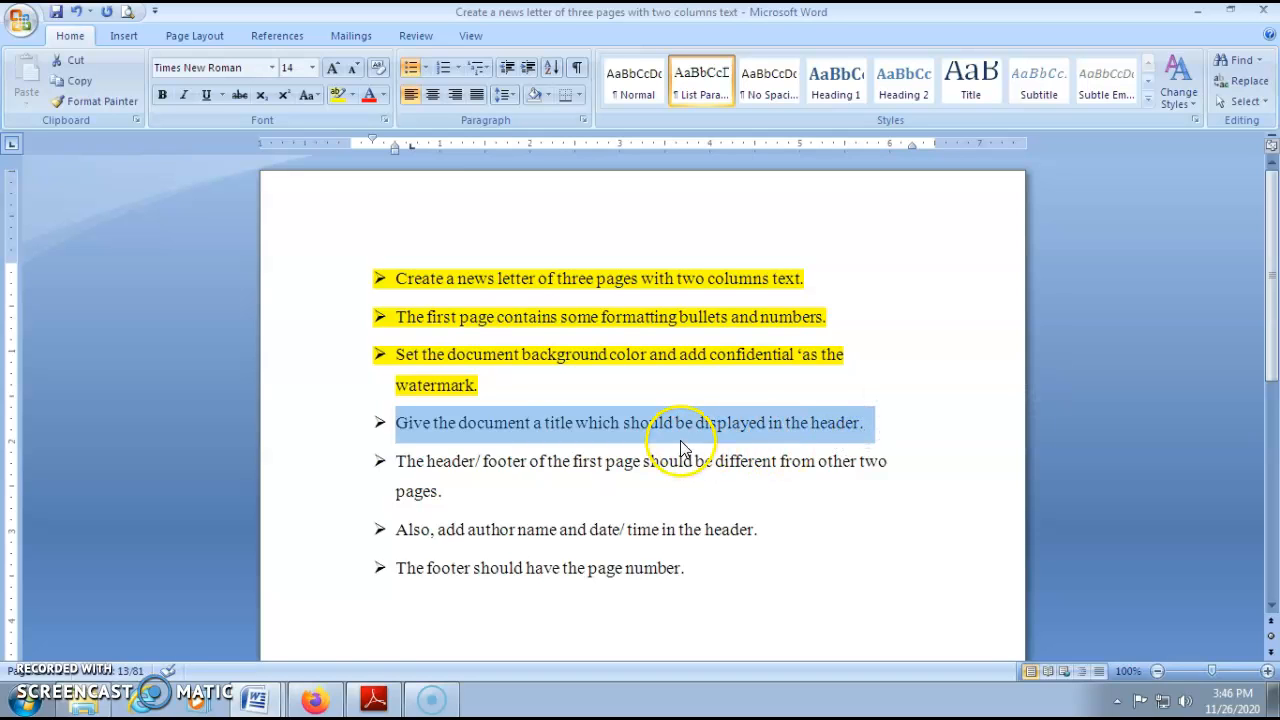
pyautogui.click(338, 94)
# Return to the Ex.no.1 newsletter and open the first page's header for editing.
pyautogui.moveTo(255, 700)
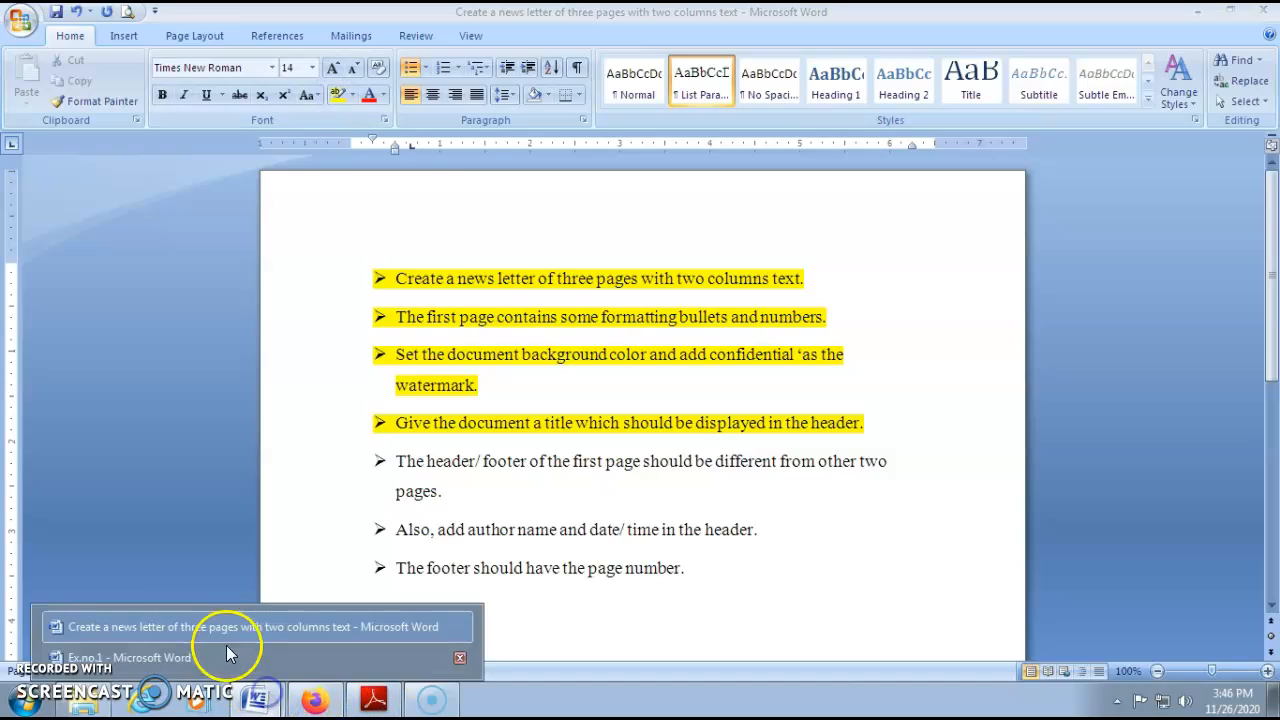
pyautogui.click(240, 655)
pyautogui.scroll(15, 366, 451)
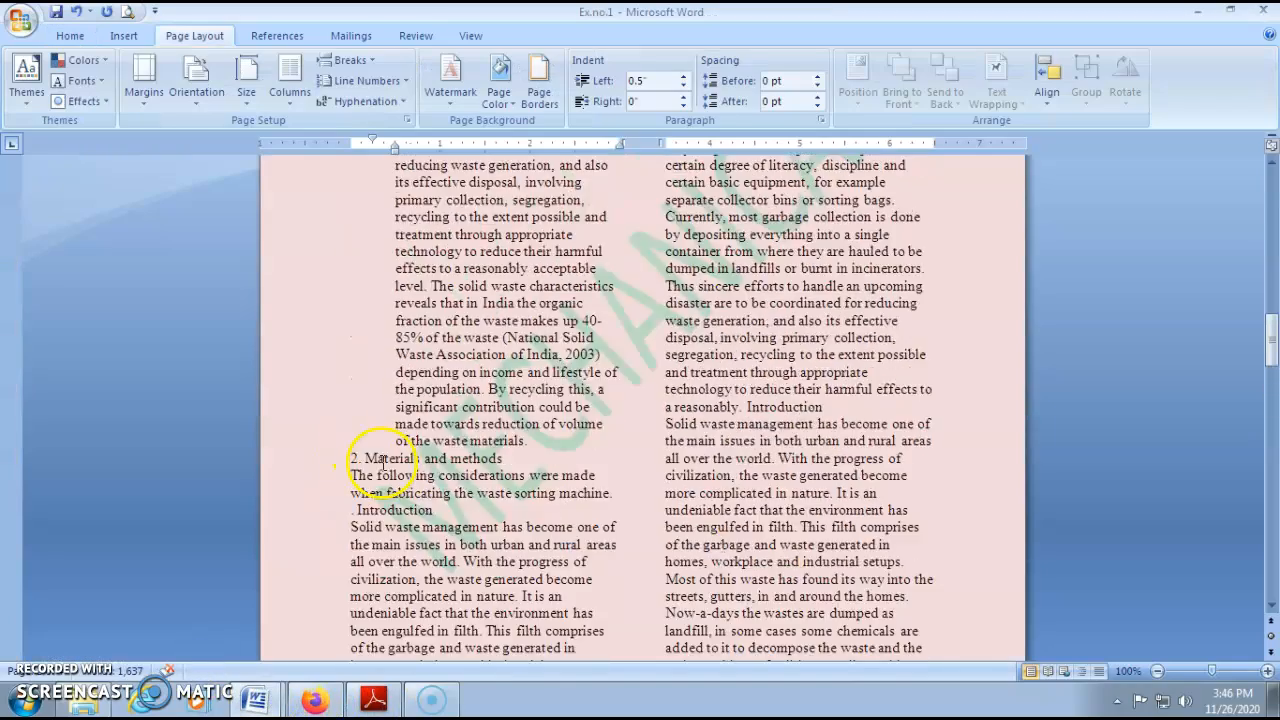
pyautogui.scroll(3, 383, 458)
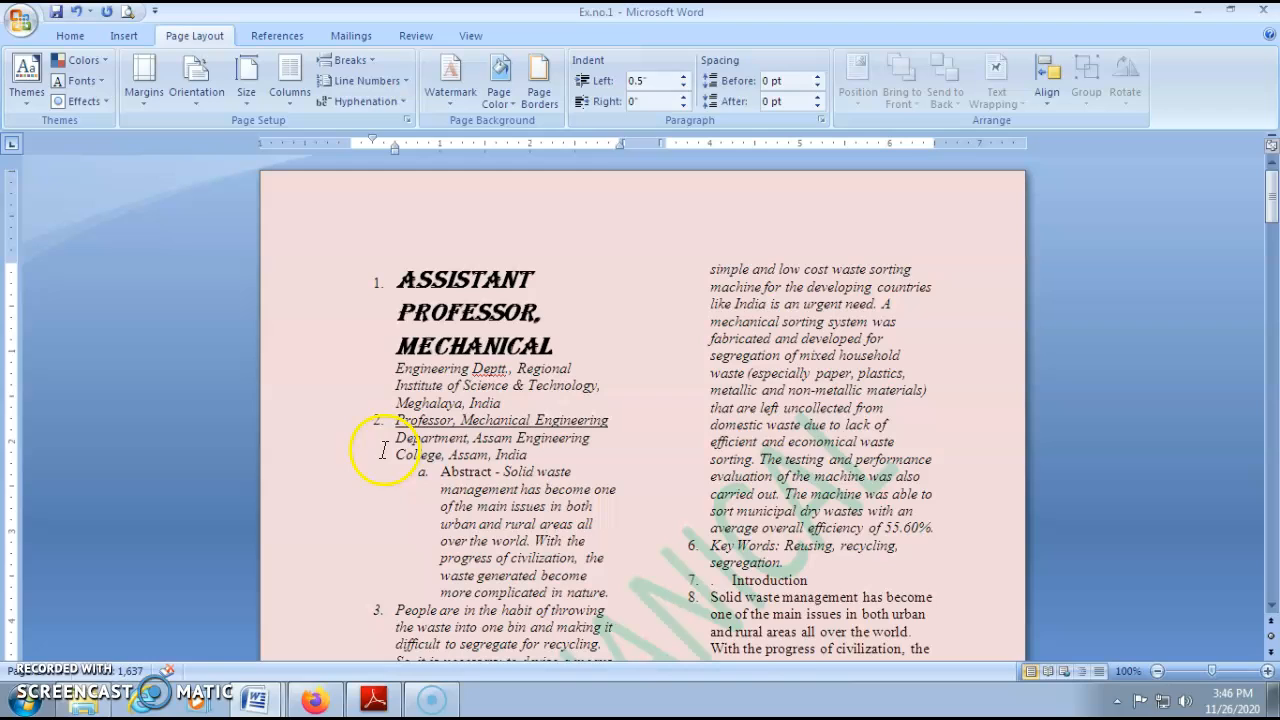
pyautogui.doubleClick(615, 204)
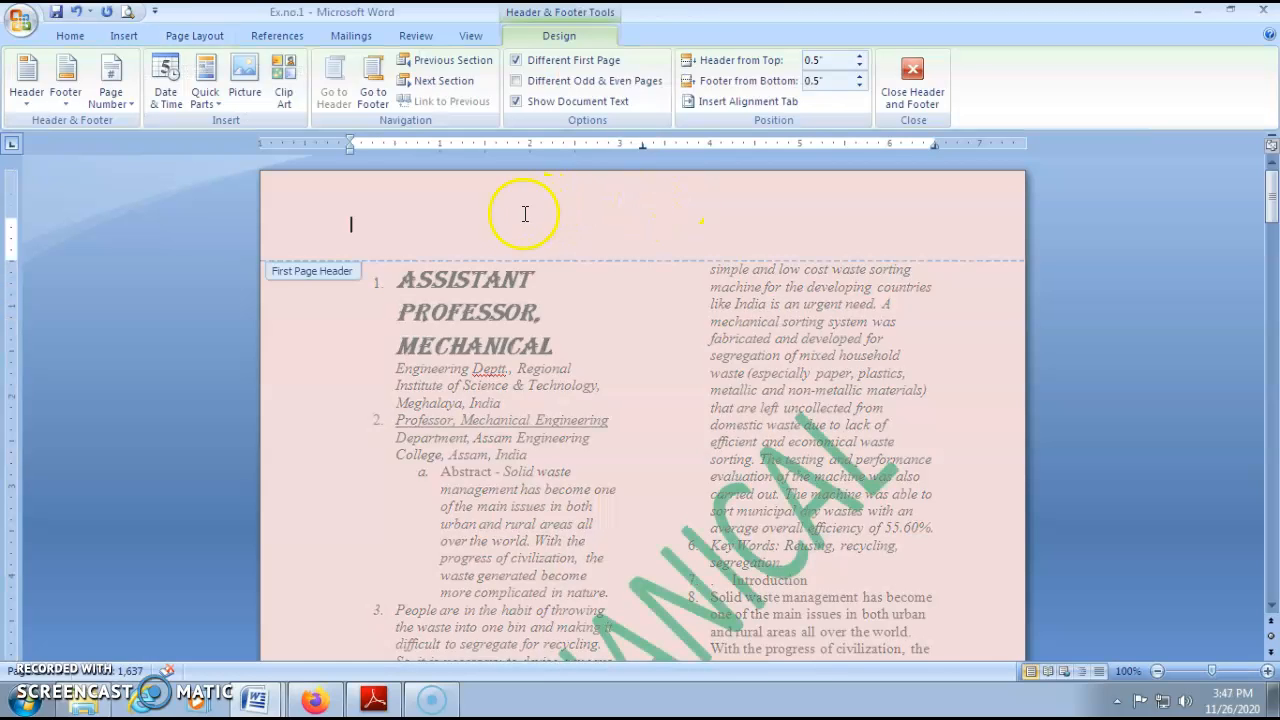
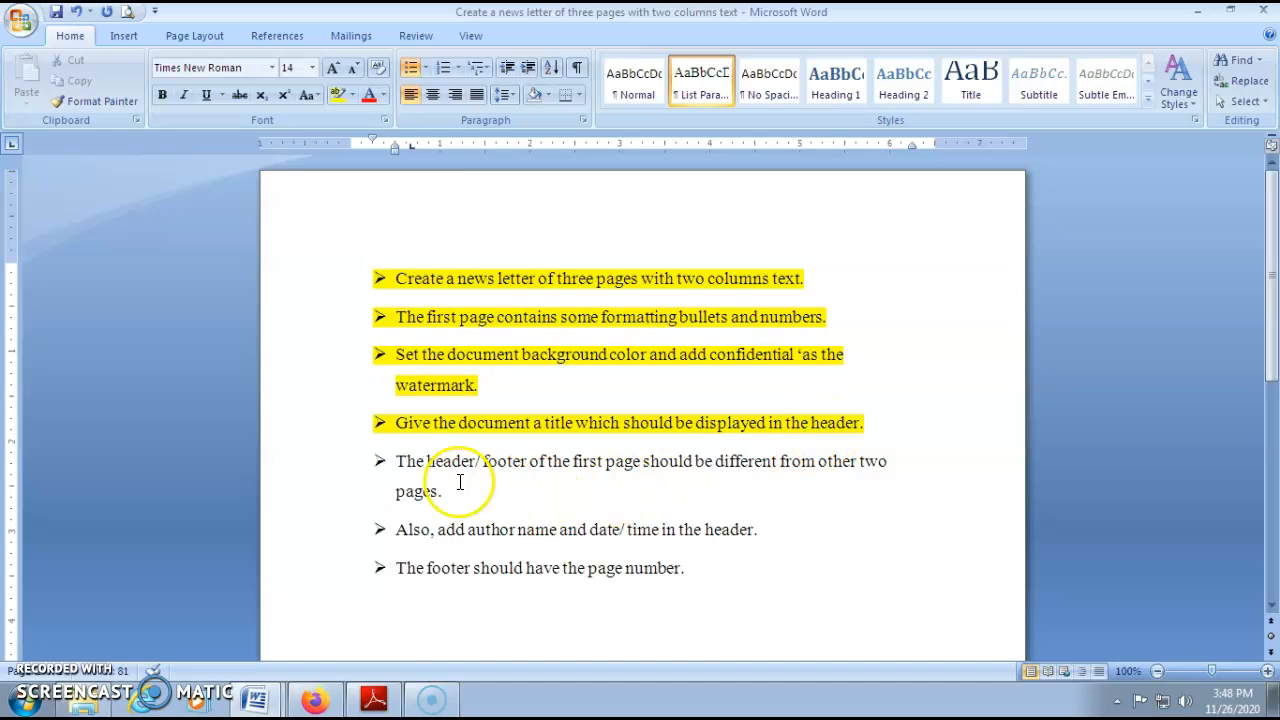
# Highlight the requirement about a different first-page header/footer in yellow, covering both of its lines.
pyautogui.moveTo(385, 463); pyautogui.dragTo(638, 490)
pyautogui.moveTo(749, 483); pyautogui.dragTo(893, 469)
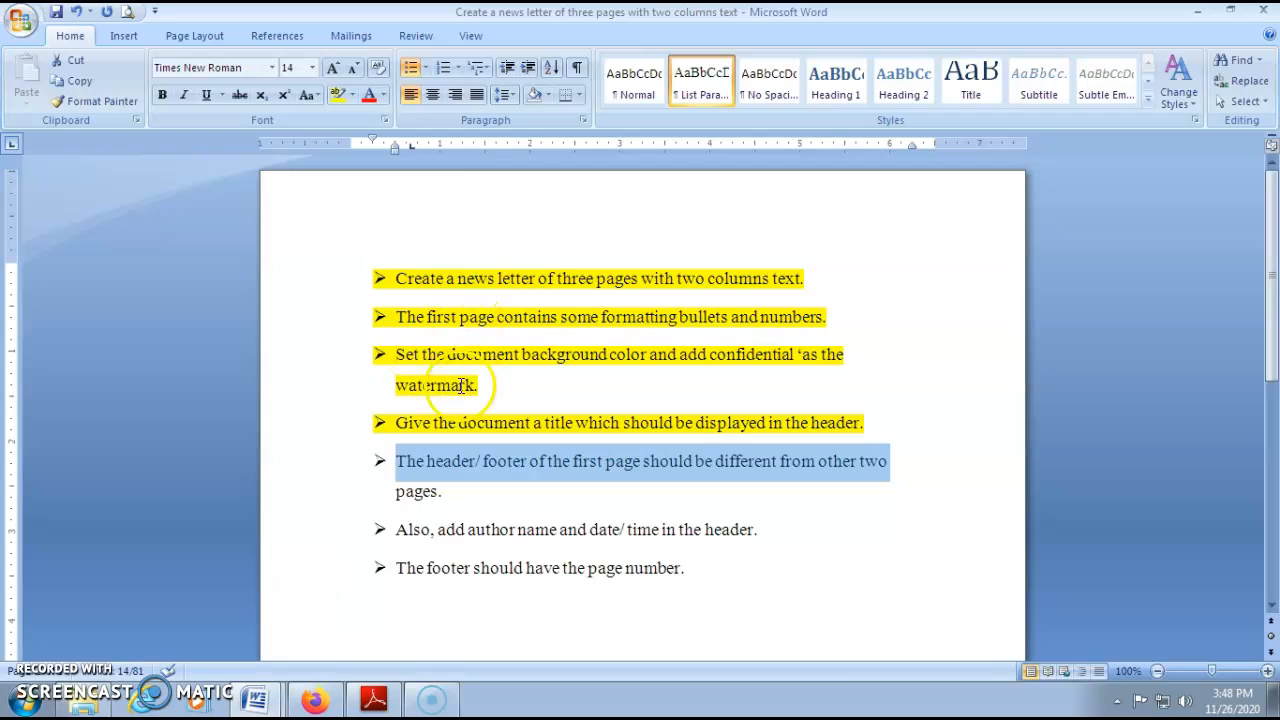
pyautogui.moveTo(396, 468); pyautogui.dragTo(604, 489)
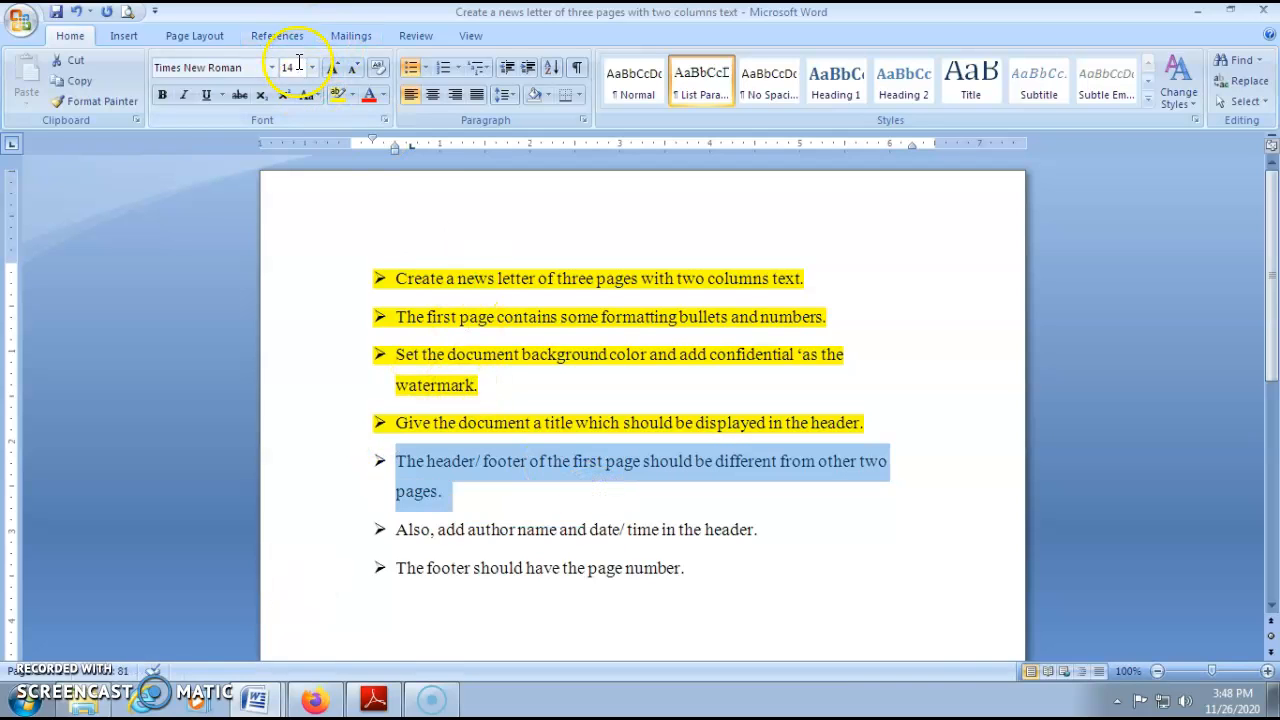
pyautogui.click(335, 100)
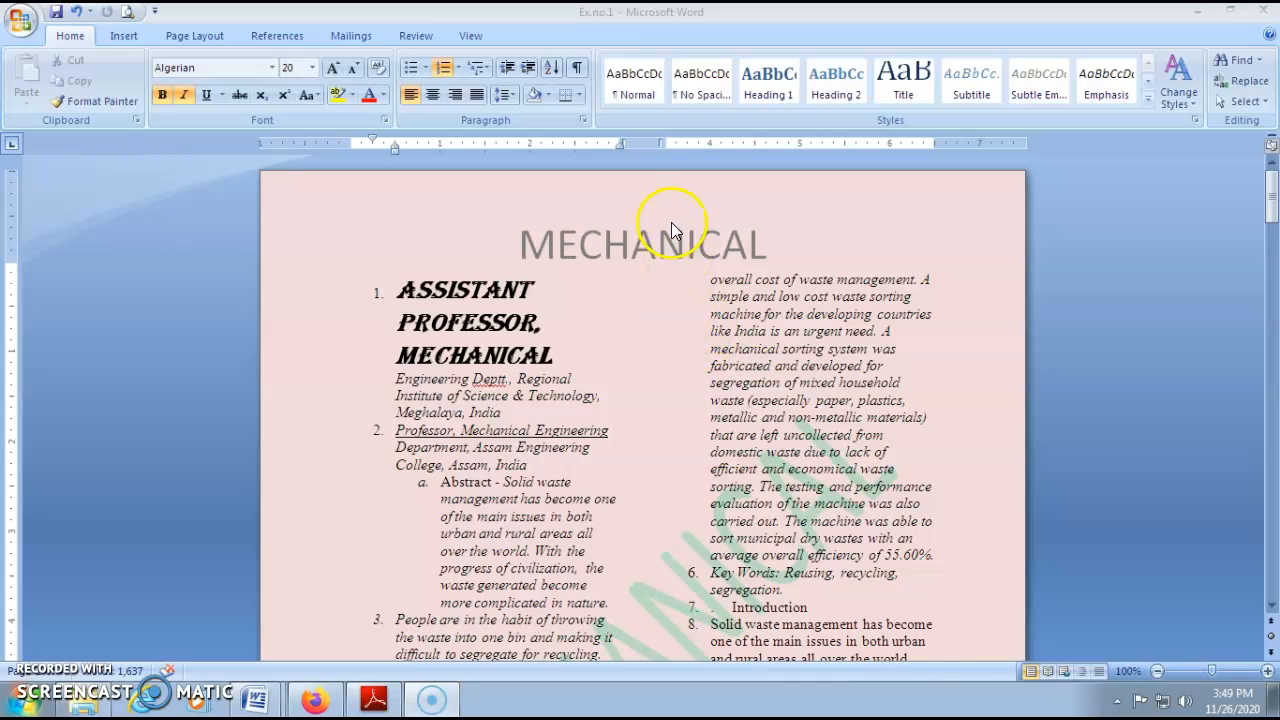
# In the Ex.no.1 newsletter, open the second page's header for editing.
pyautogui.click(634, 295)
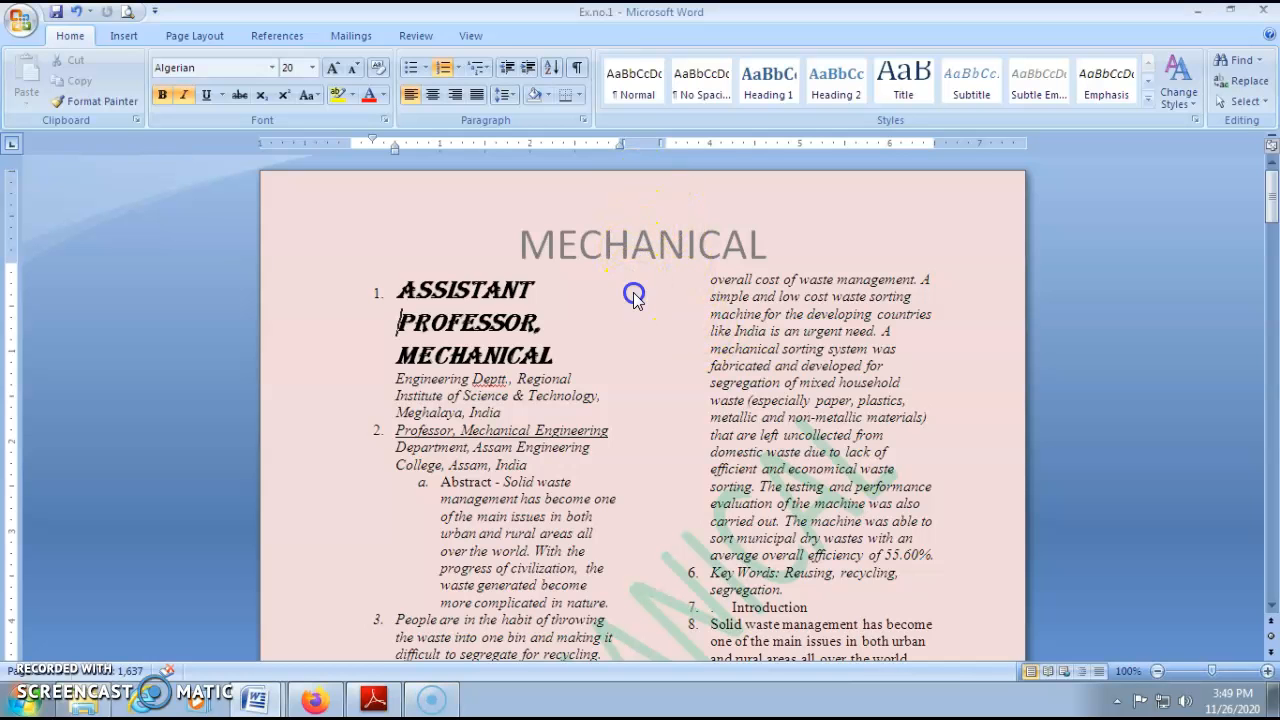
pyautogui.scroll(-15, 676, 576)
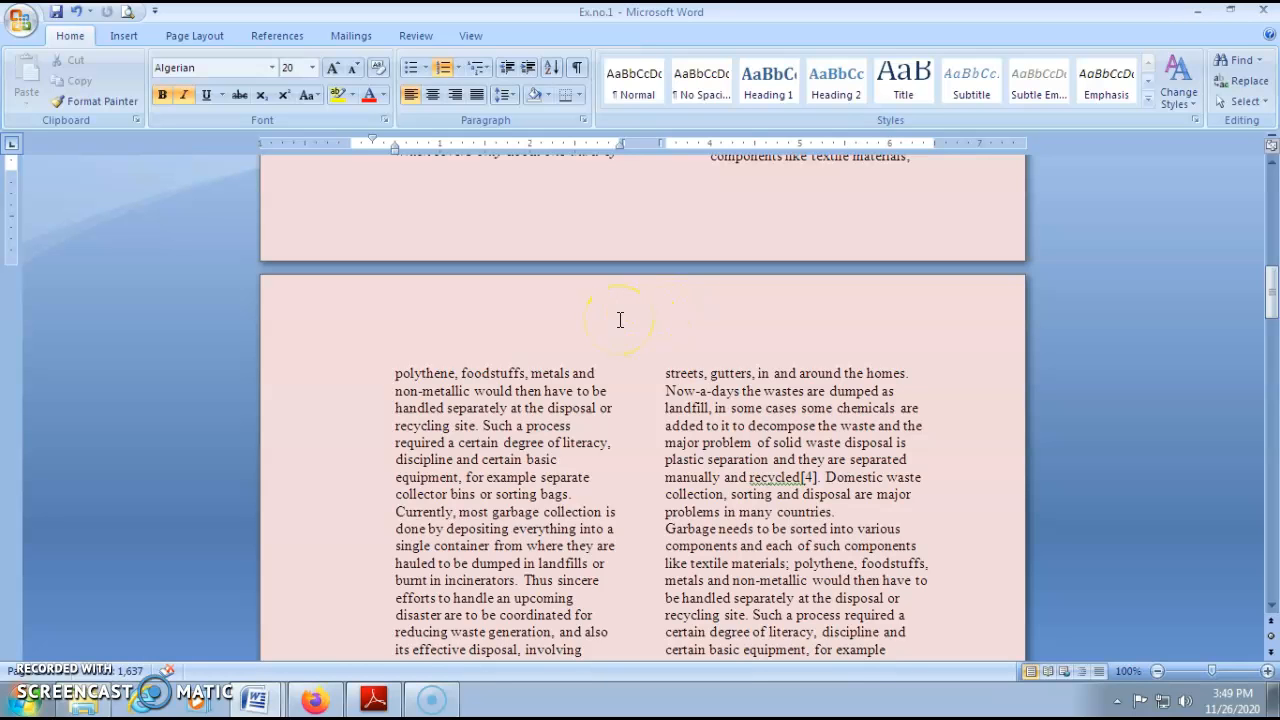
pyautogui.doubleClick(619, 319)
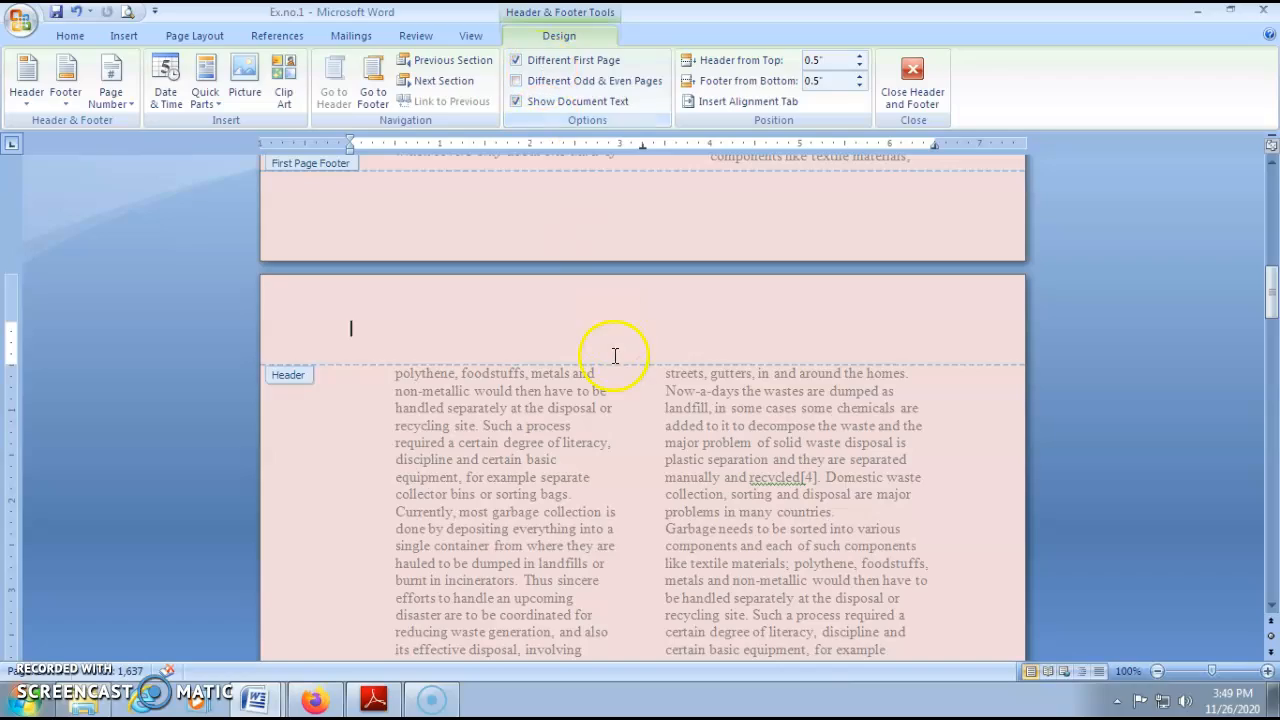
# Compare the first page's header and footer areas with those of the following pages while Different First Page is enabled.
pyautogui.scroll(15, 614, 355)
pyautogui.scroll(2, 613, 342)
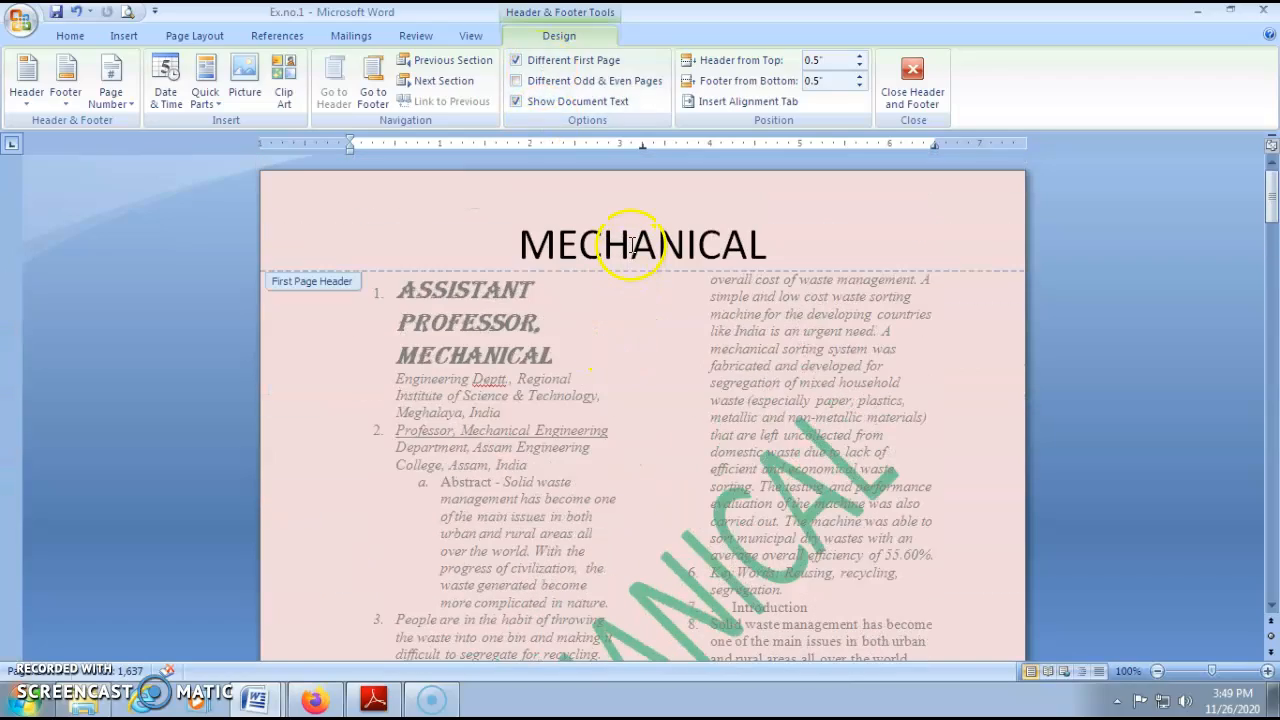
pyautogui.scroll(-13, 632, 244)
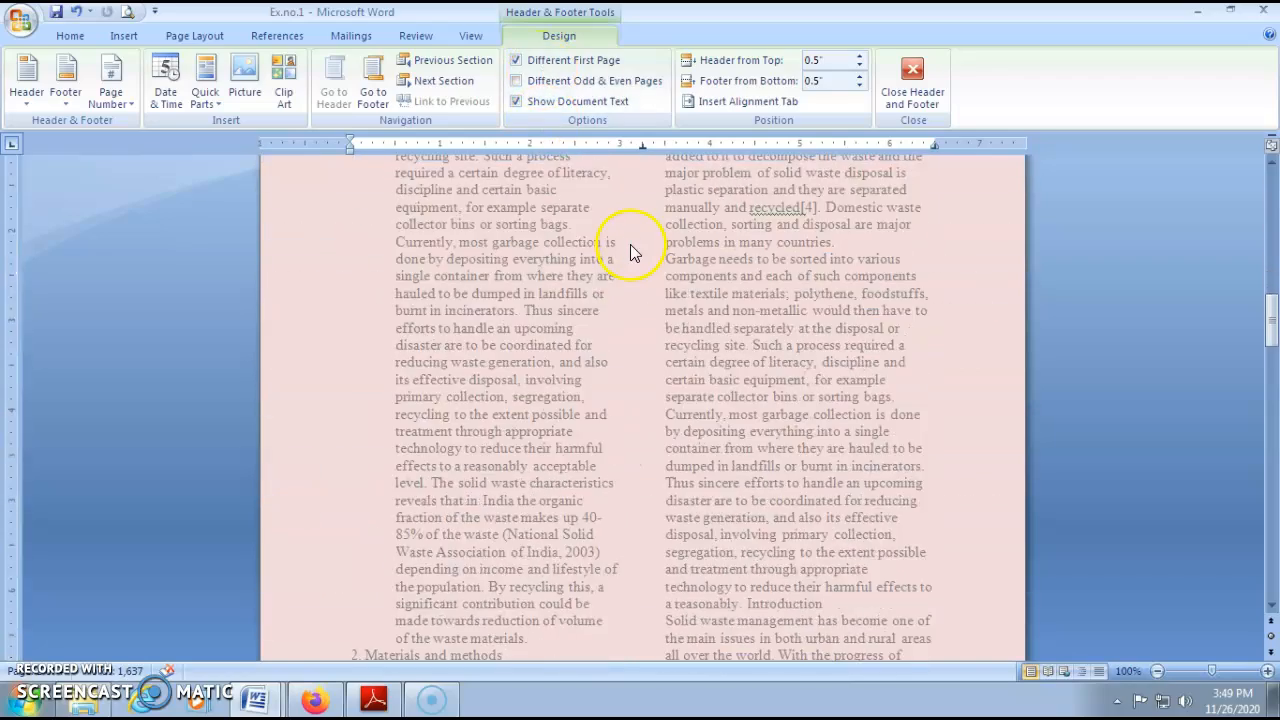
pyautogui.scroll(-15, 630, 245)
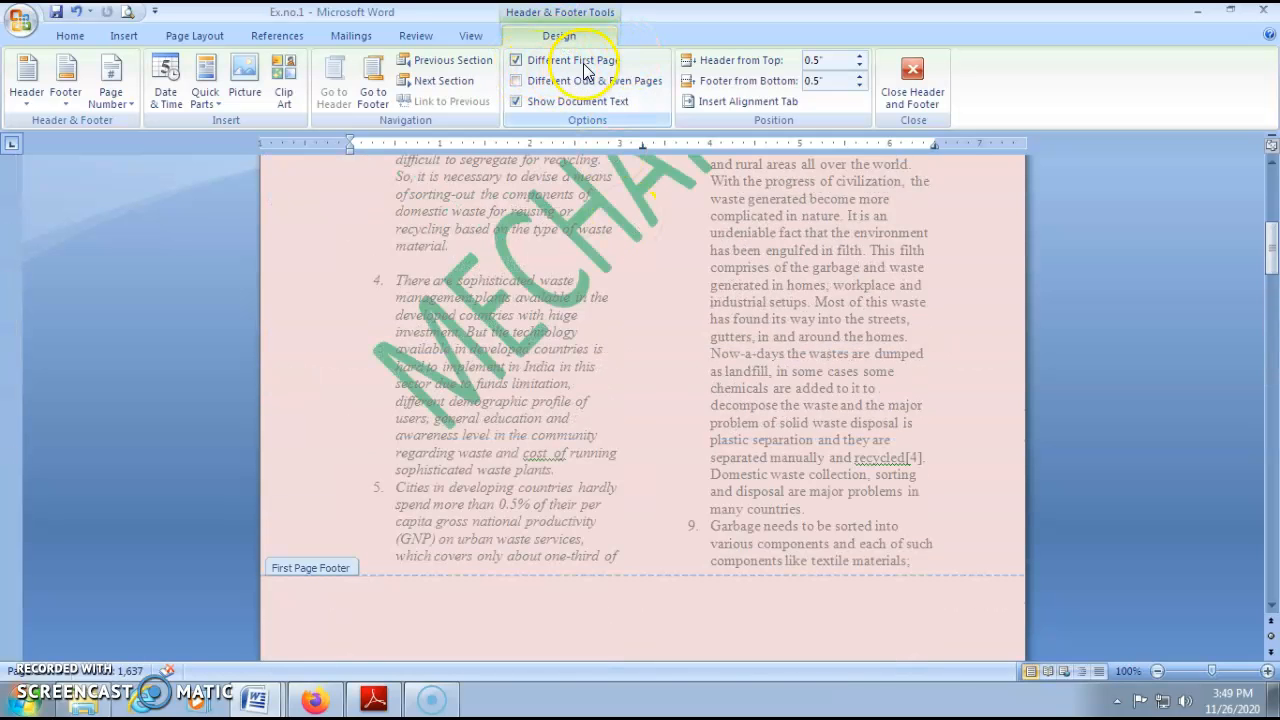
pyautogui.scroll(10, 613, 305)
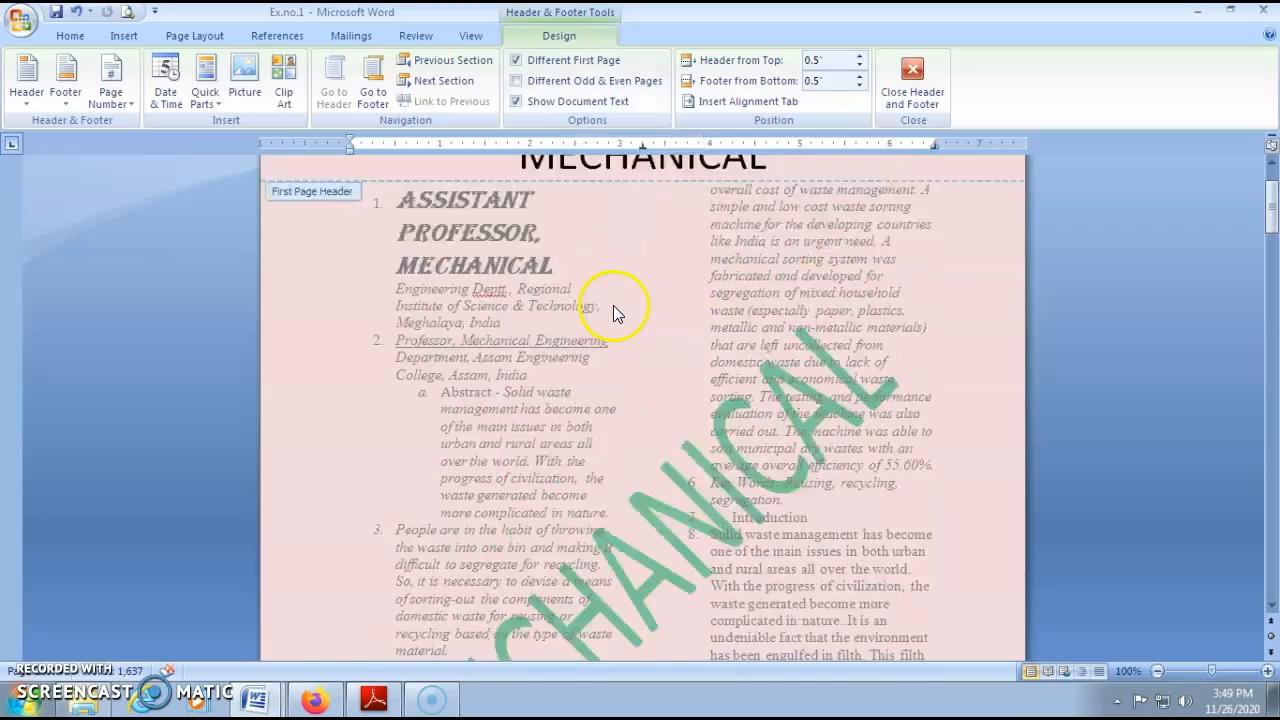
pyautogui.scroll(-10, 620, 270)
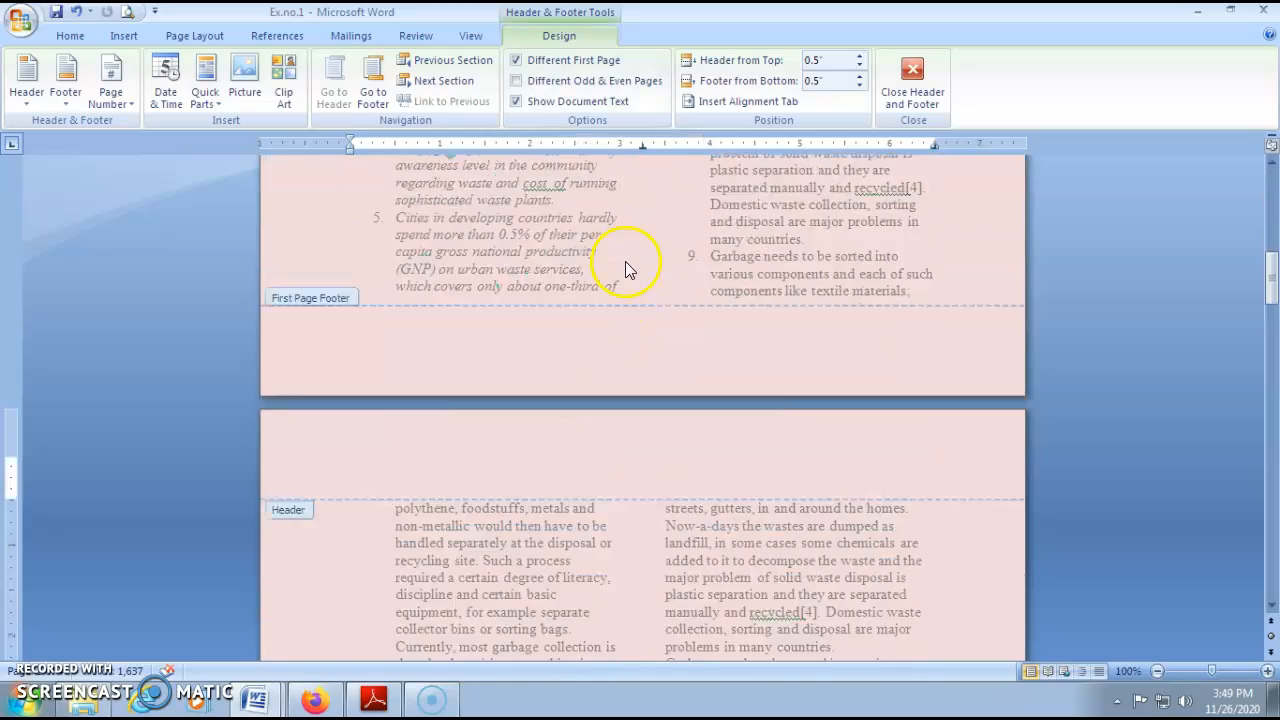
pyautogui.scroll(10, 625, 266)
pyautogui.scroll(-13, 625, 266)
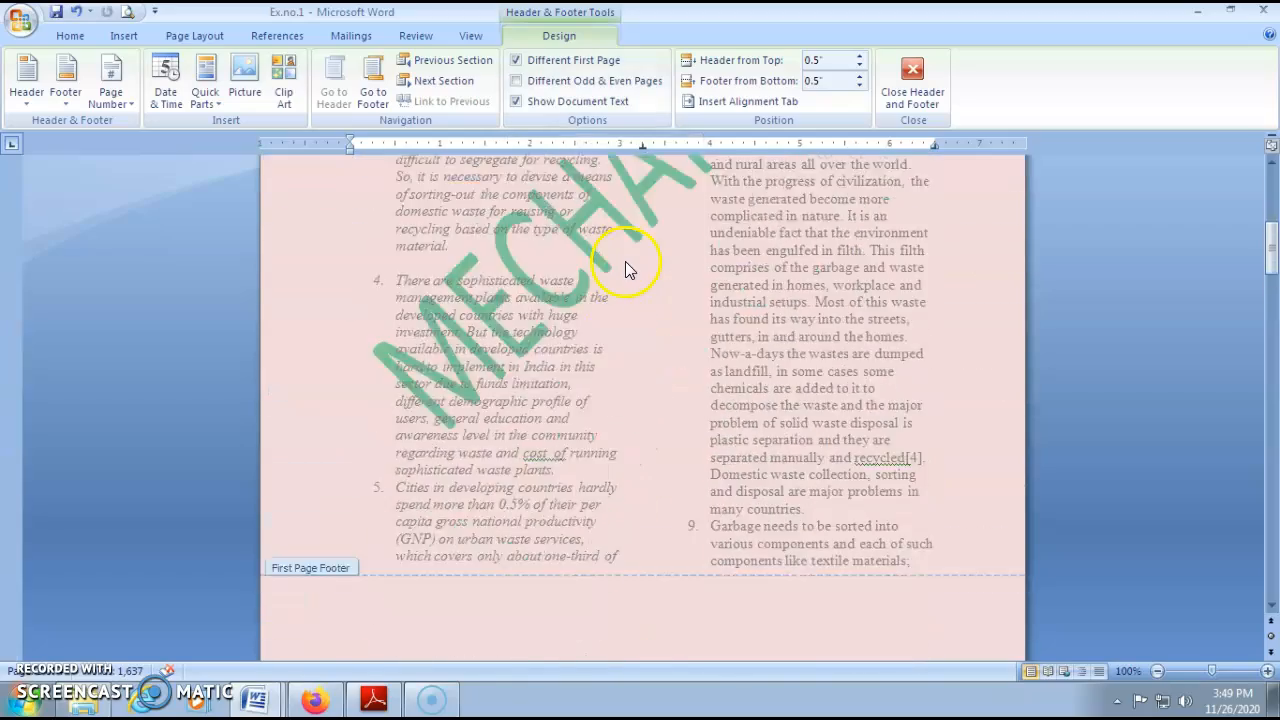
pyautogui.scroll(-6, 625, 261)
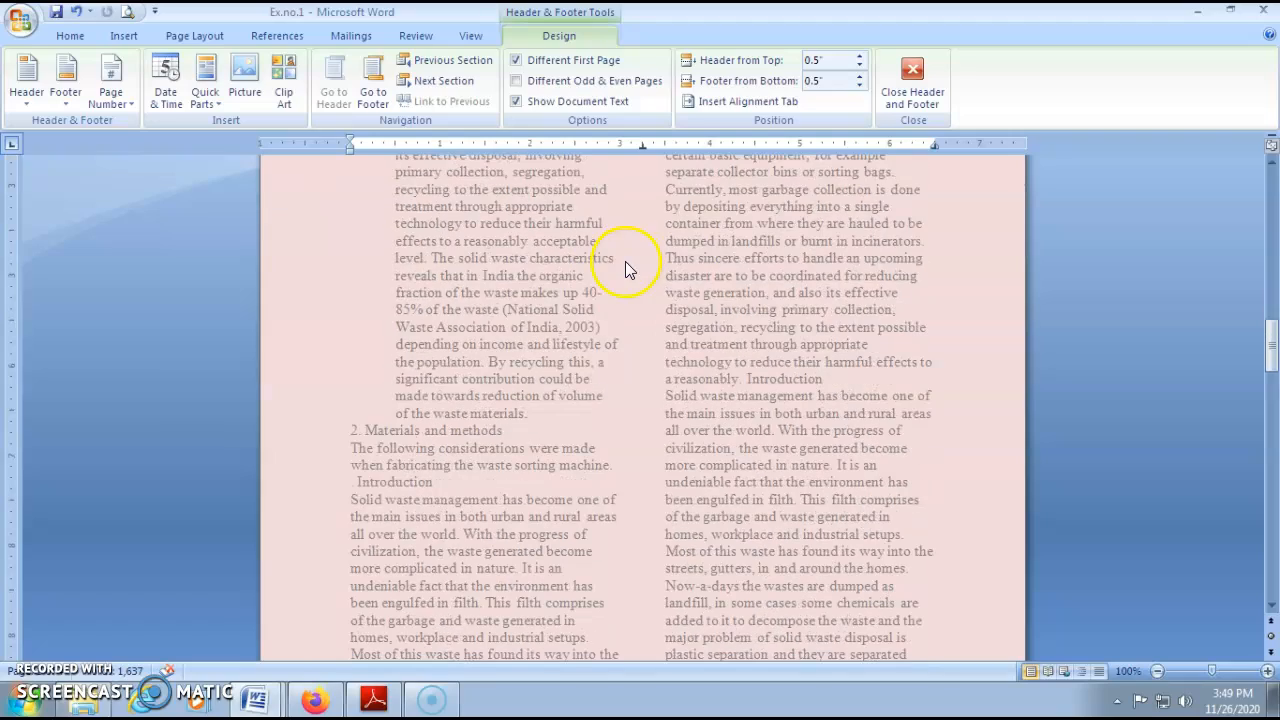
# Disable Different First Page, check the header on the first page, and enable the option again.
pyautogui.click(517, 60)
pyautogui.scroll(15, 634, 500)
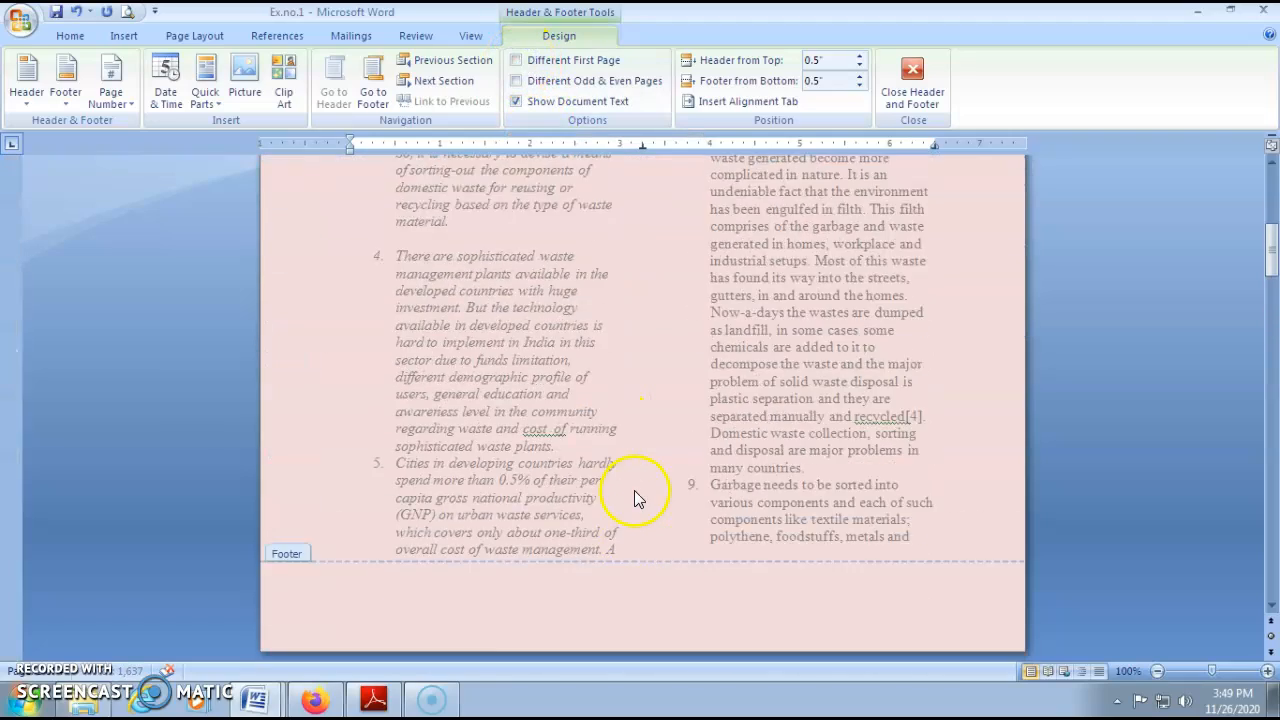
pyautogui.click(612, 233)
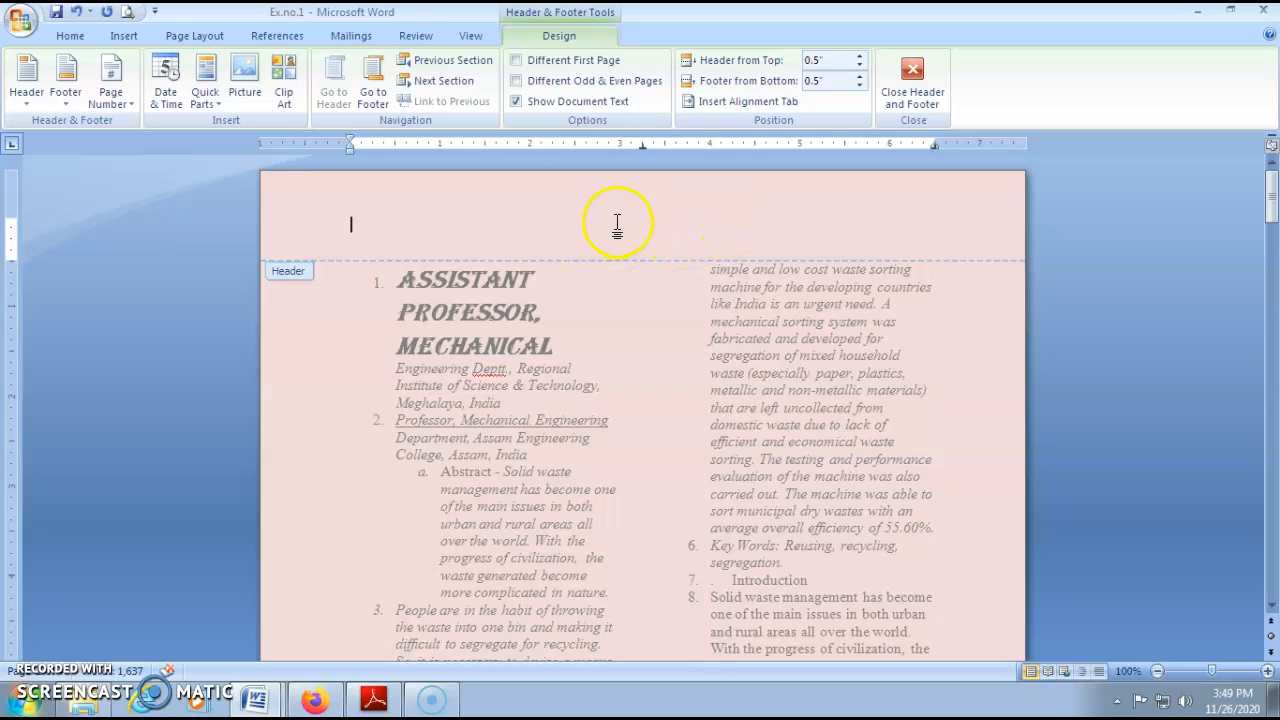
pyautogui.click(517, 60)
# Add the text "MOTOR" near the middle of the second page's header.
pyautogui.scroll(-10, 612, 360)
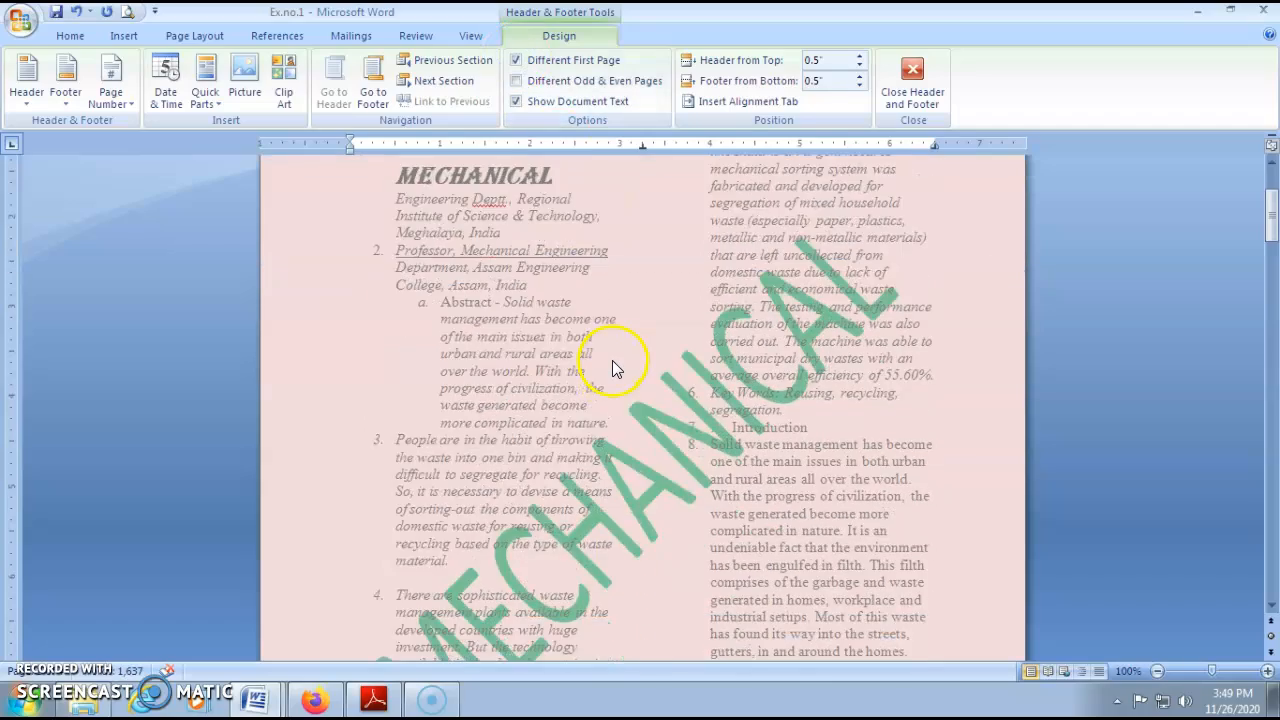
pyautogui.scroll(-3, 613, 365)
pyautogui.scroll(10, 614, 368)
pyautogui.scroll(-10, 614, 368)
pyautogui.click(612, 502)
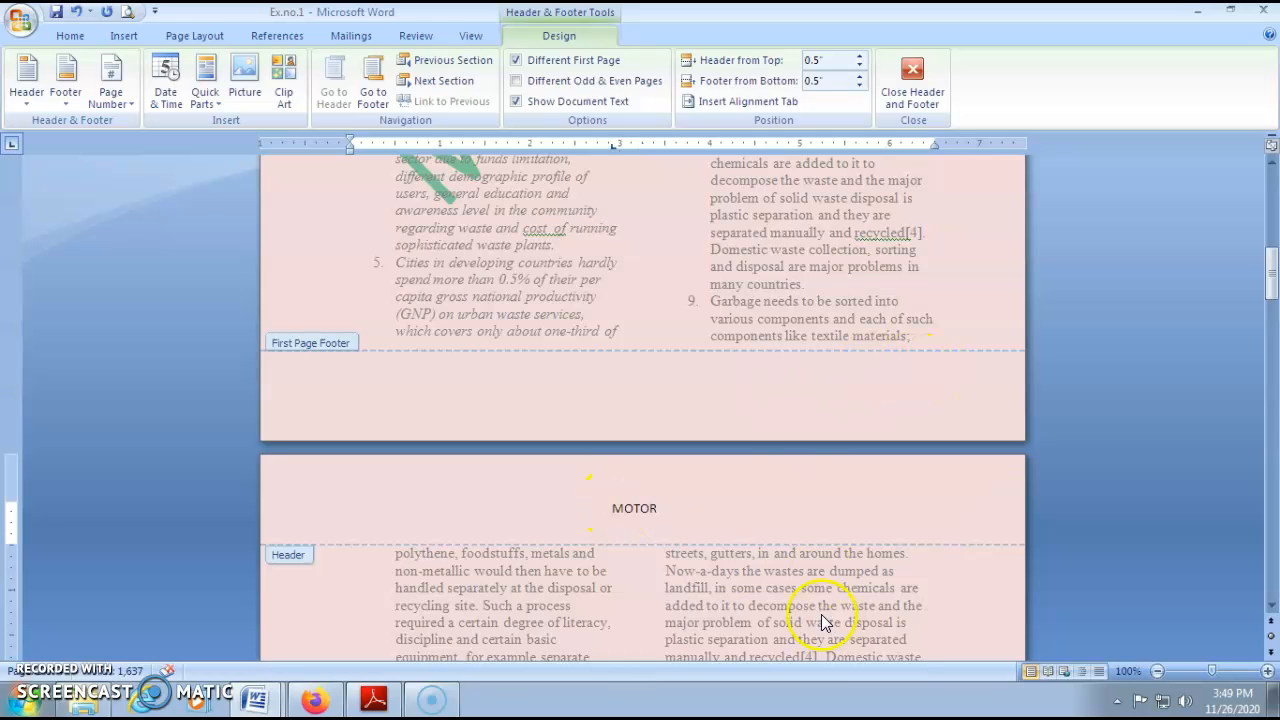
# Check the headers on the first, second and third pages and close header and footer editing.
pyautogui.scroll(-10, 670, 557)
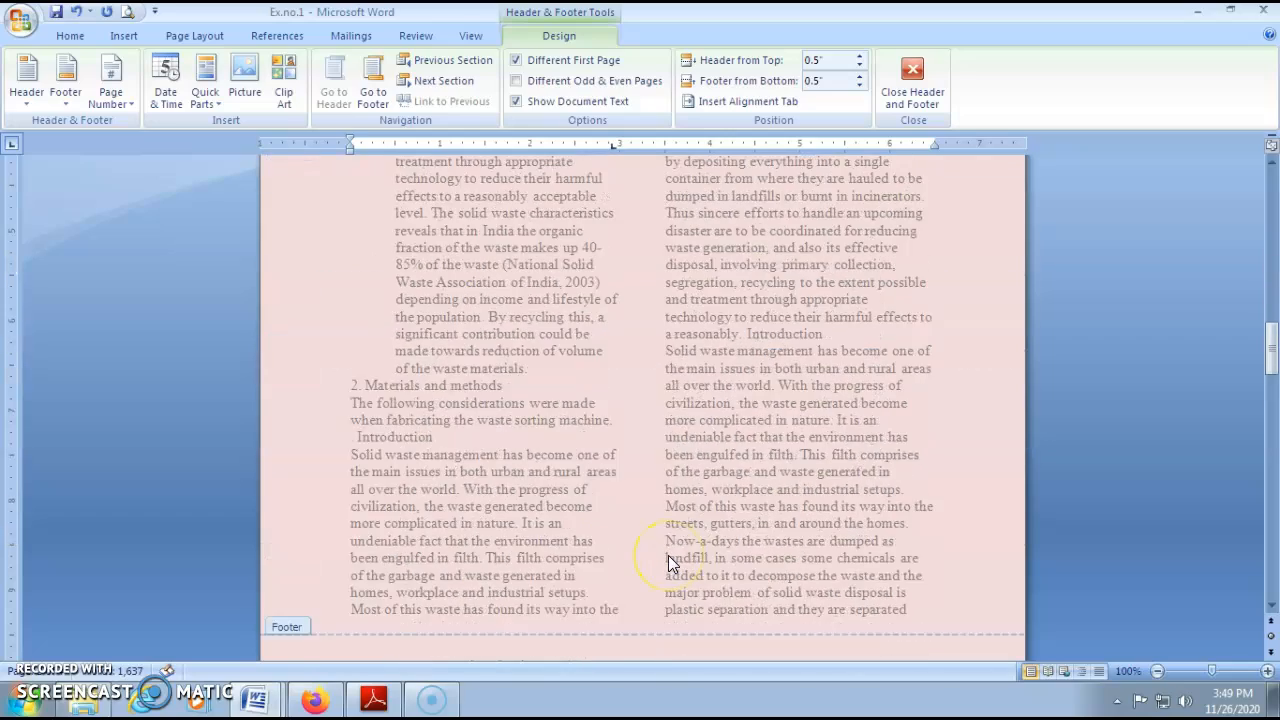
pyautogui.scroll(-12, 670, 557)
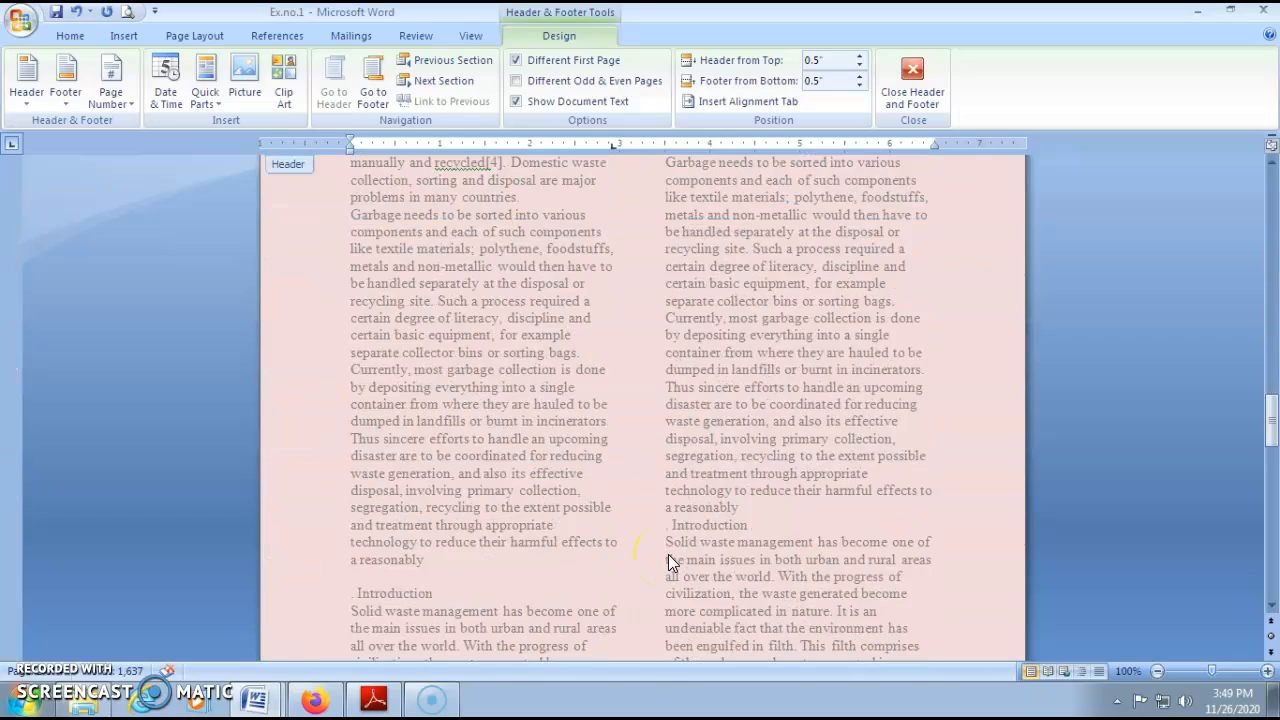
pyautogui.scroll(20, 668, 554)
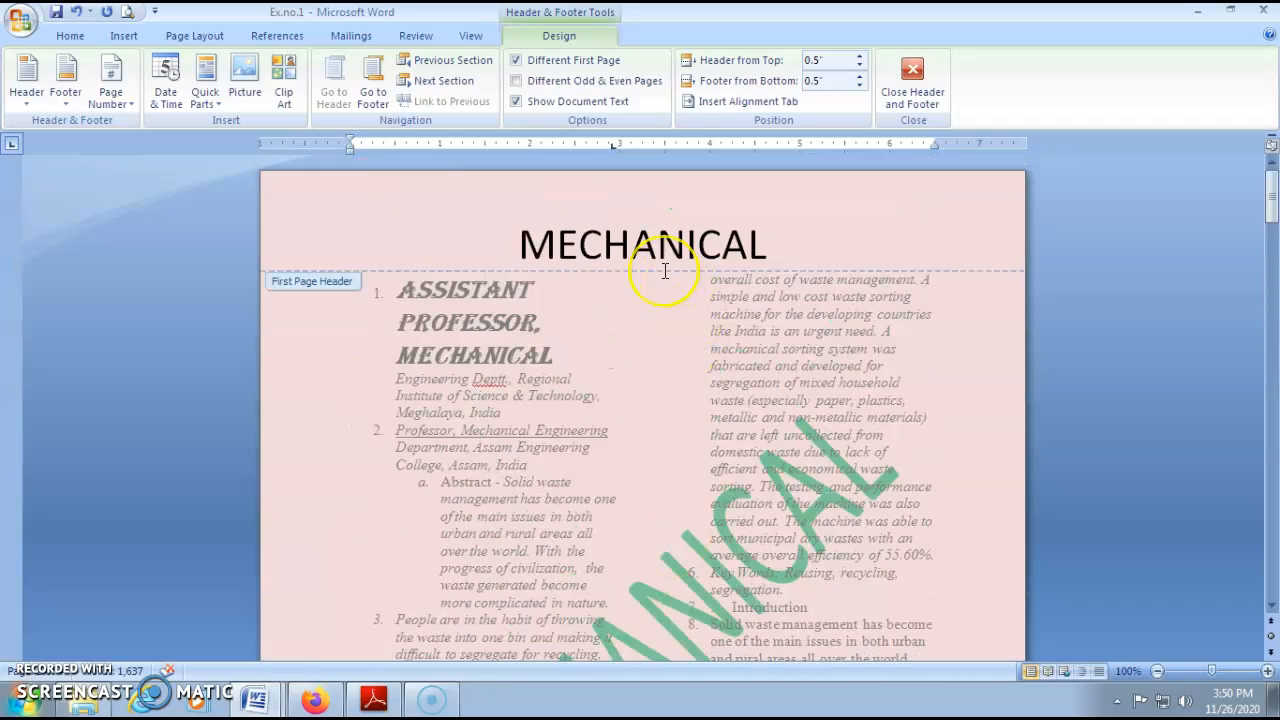
pyautogui.scroll(-20, 665, 270)
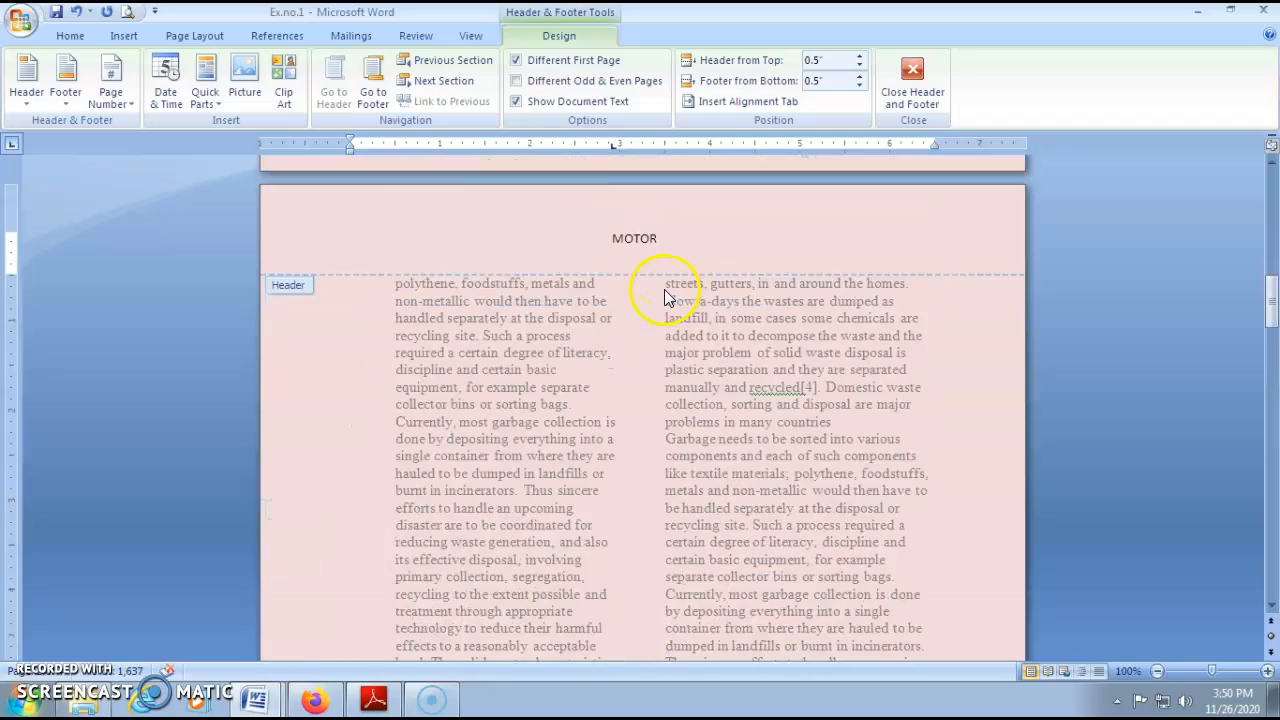
pyautogui.scroll(-5, 664, 298)
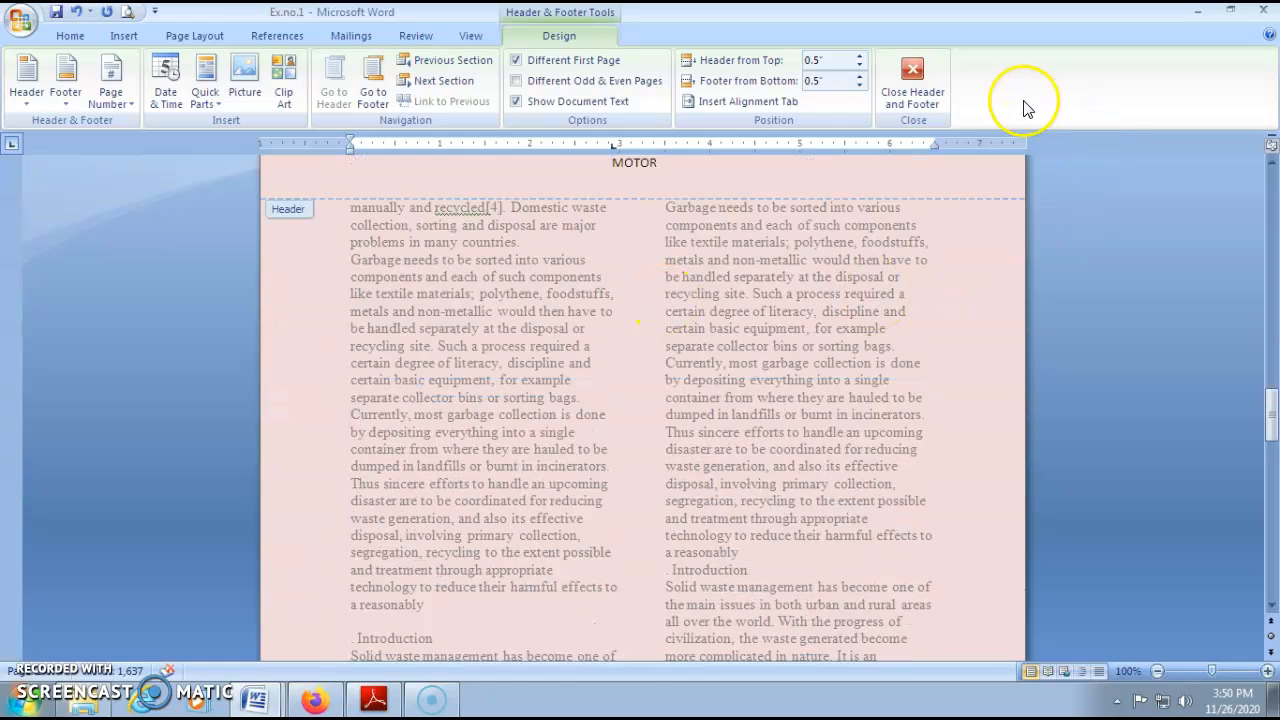
pyautogui.click(912, 82)
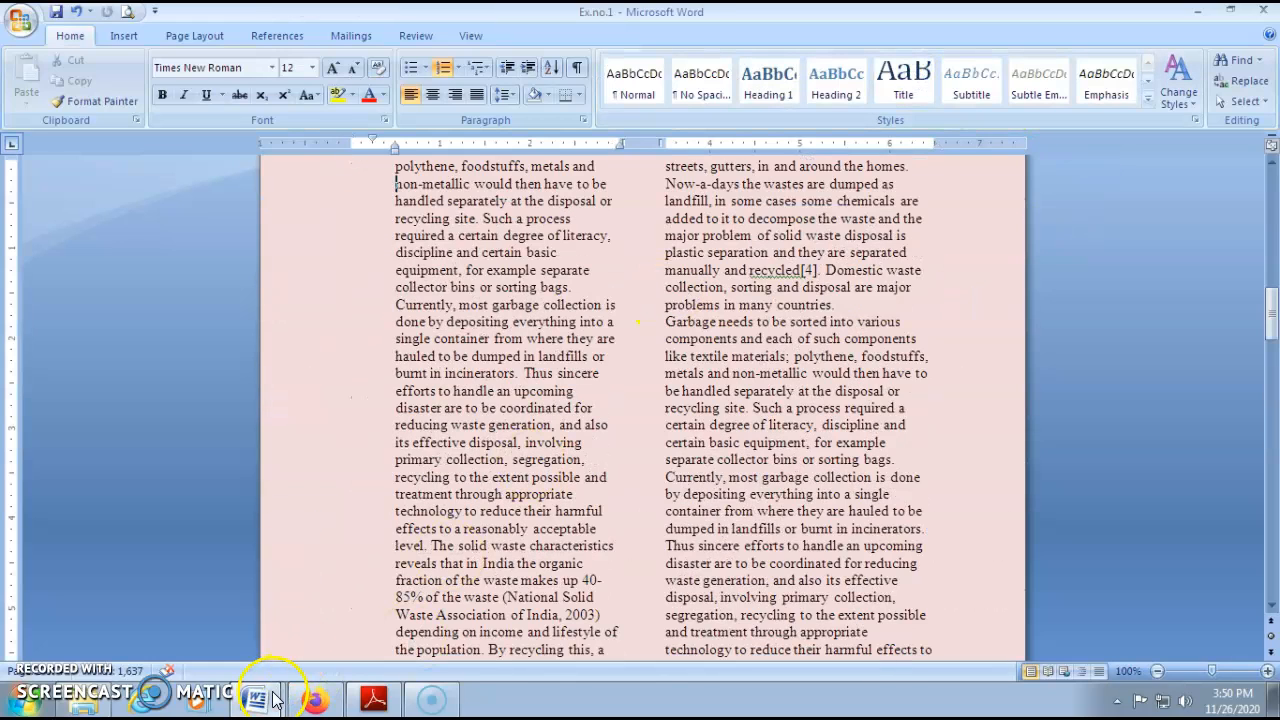
# Switch to the requirements document and select the bullet about adding author name and date/time in the header.
pyautogui.moveTo(275, 698)
pyautogui.click(241, 627)
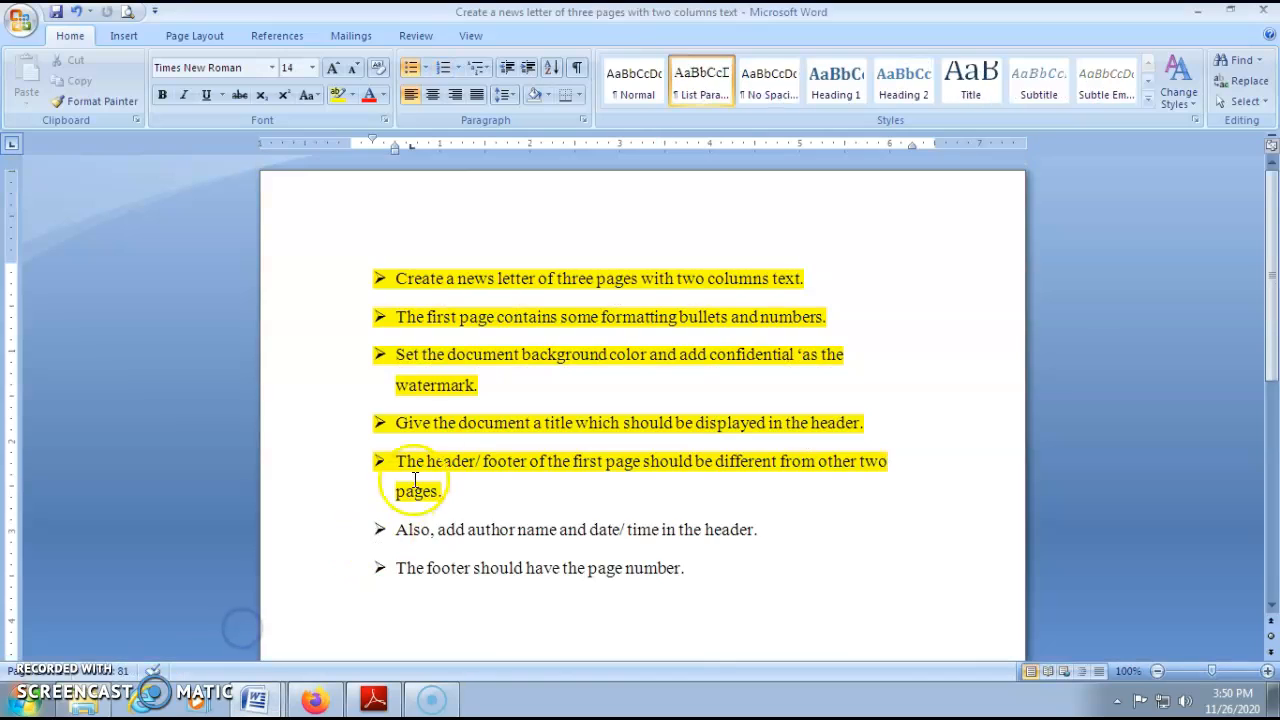
pyautogui.moveTo(396, 533); pyautogui.dragTo(730, 533)
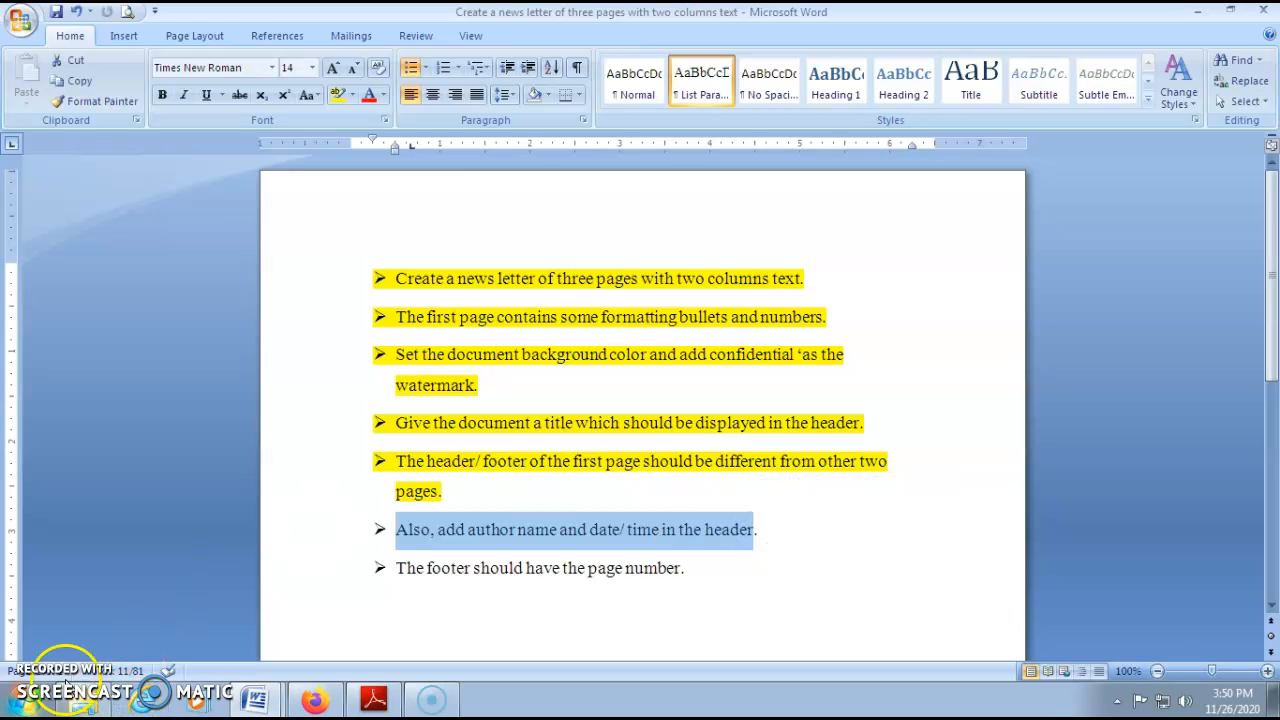
# Switch to the Ex.no.1 newsletter and replace the second page's header with a Blank header holding the author's name.
pyautogui.click(42, 672)
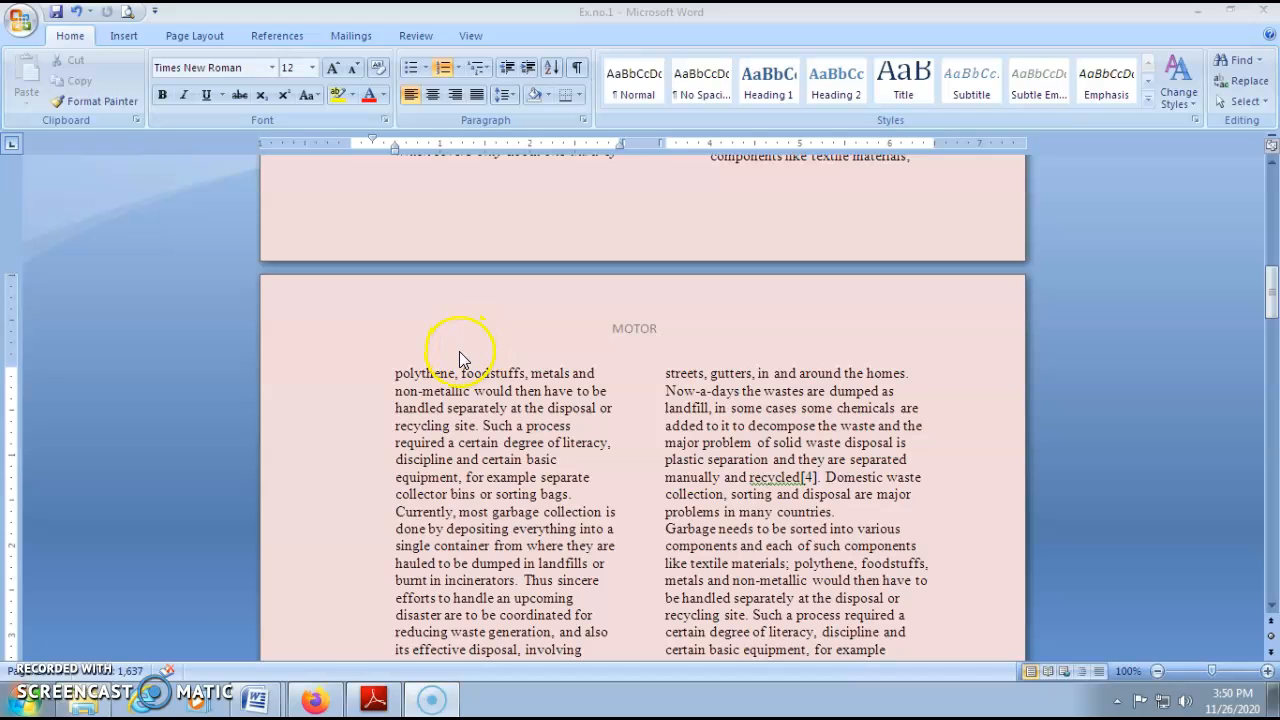
pyautogui.doubleClick(414, 309)
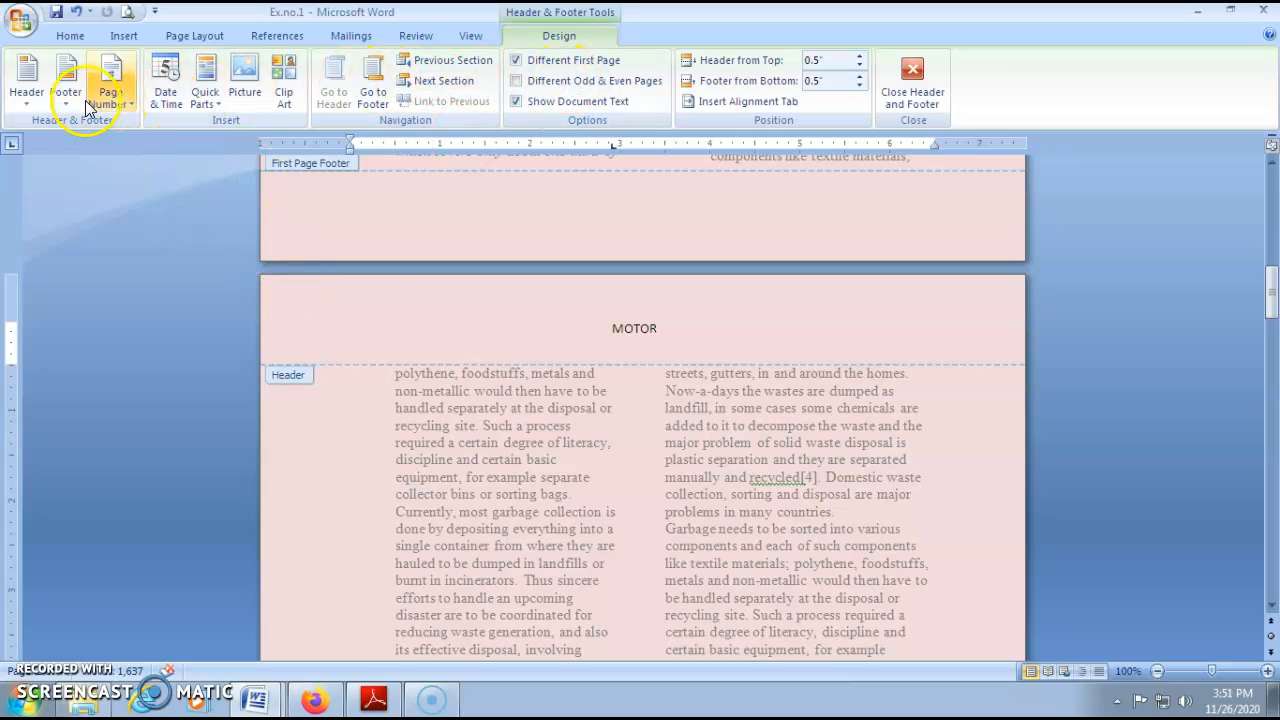
pyautogui.click(35, 99)
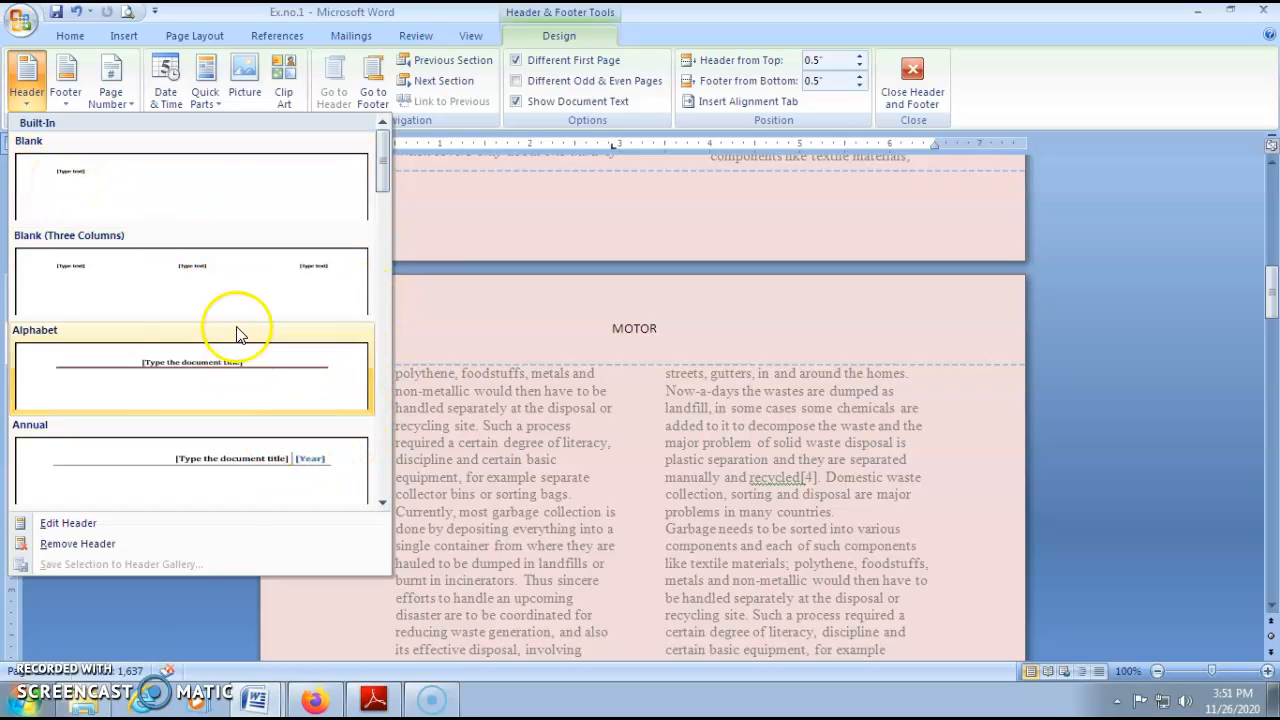
pyautogui.scroll(-3, 214, 491)
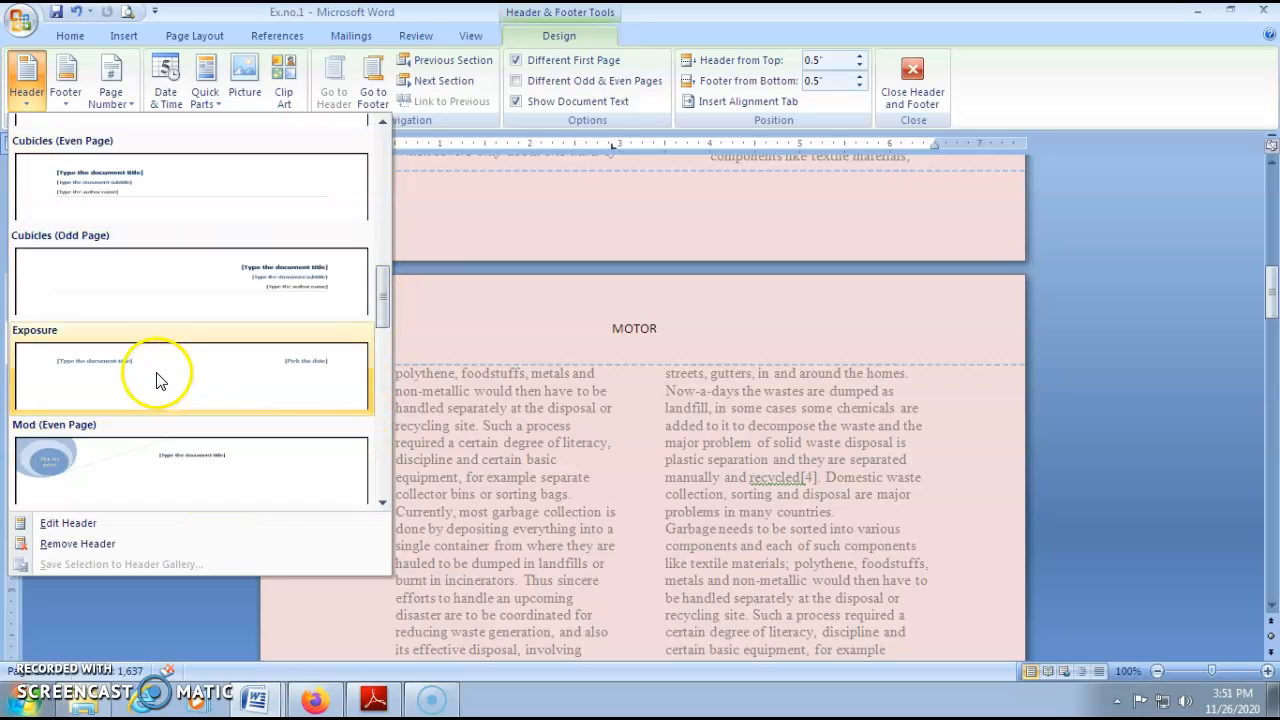
pyautogui.scroll(3, 157, 380)
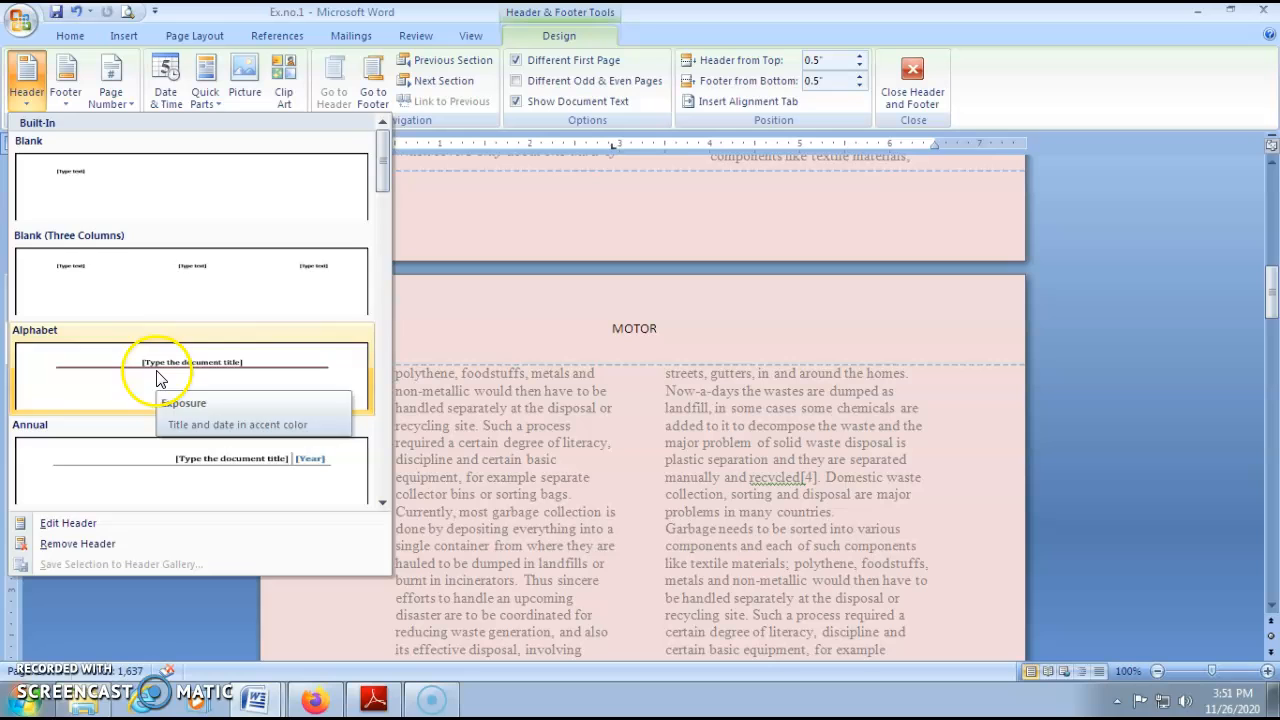
pyautogui.click(77, 176)
pyautogui.click(415, 329)
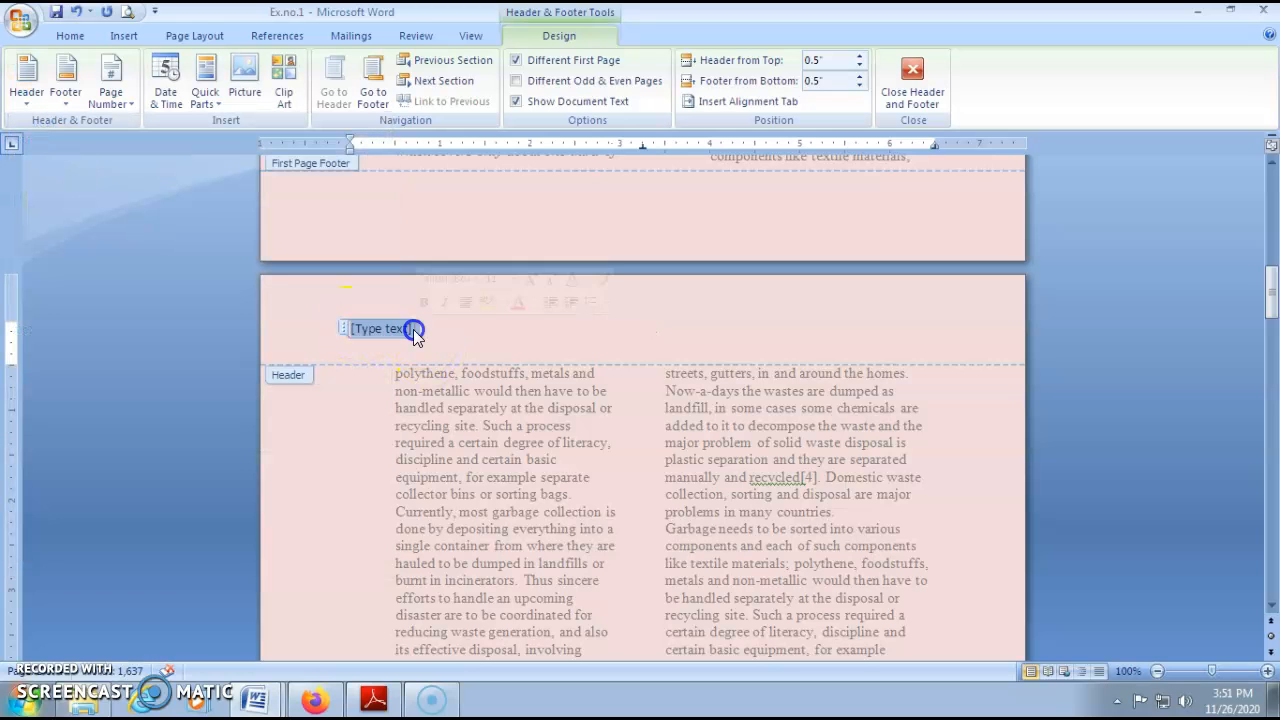
pyautogui.press('Delete')
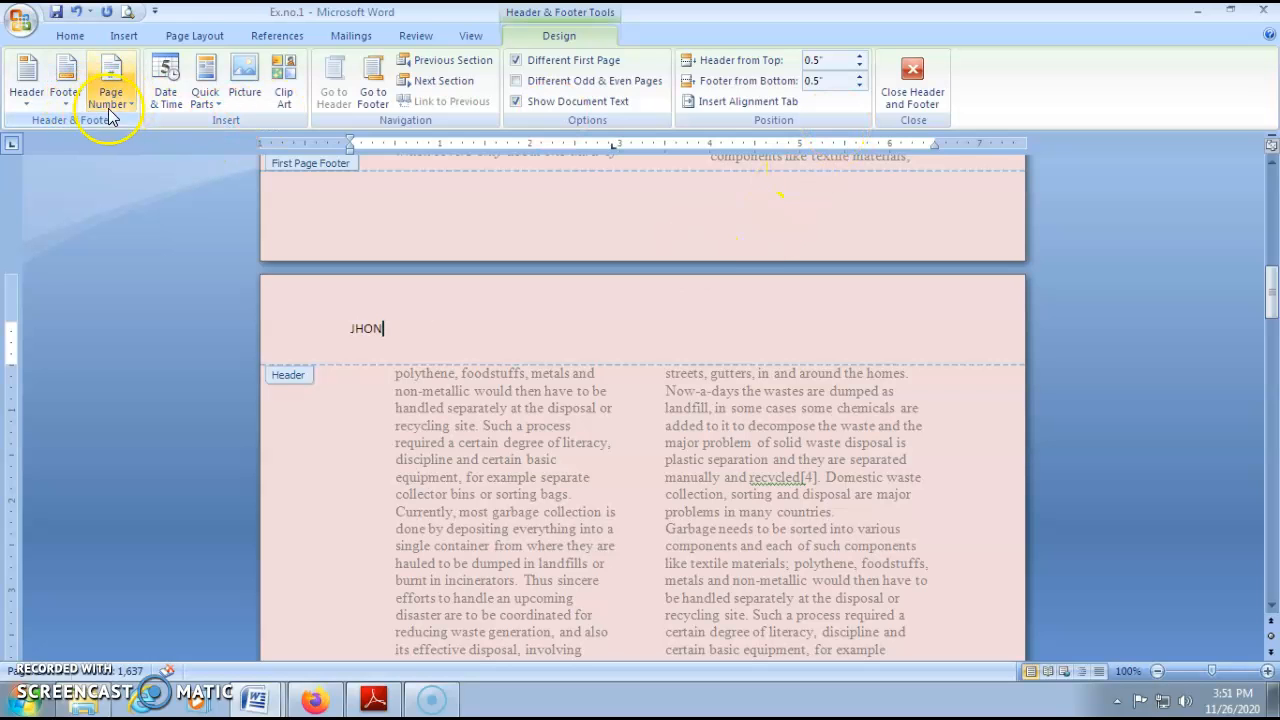
# Insert the date after the author's name in the header, using the format "Thursday, November 26, 2020".
pyautogui.click(167, 91)
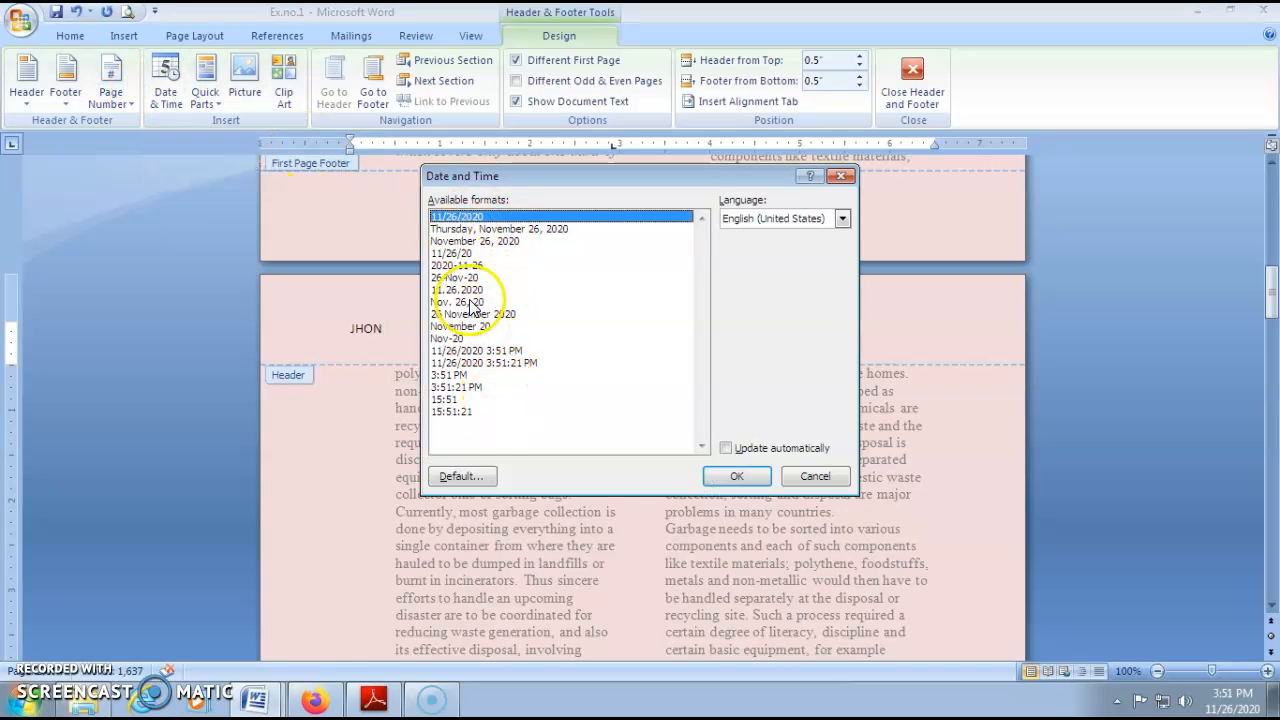
pyautogui.click(470, 230)
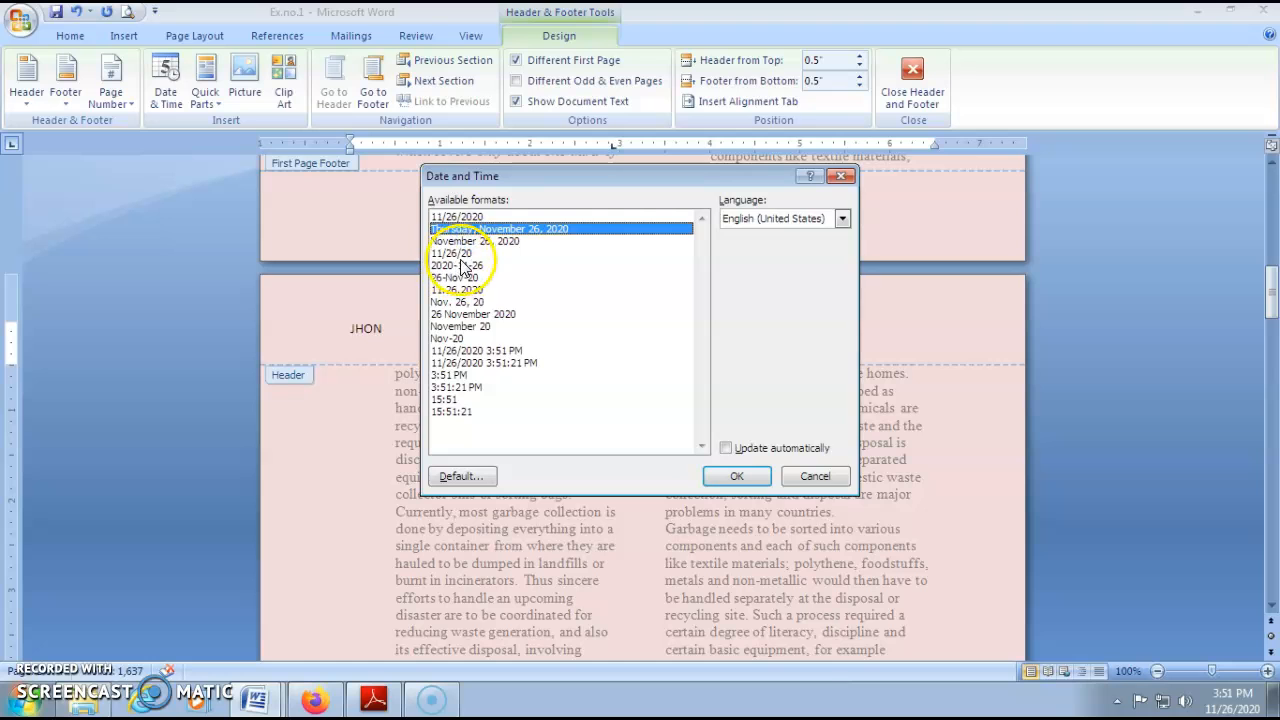
pyautogui.click(460, 265)
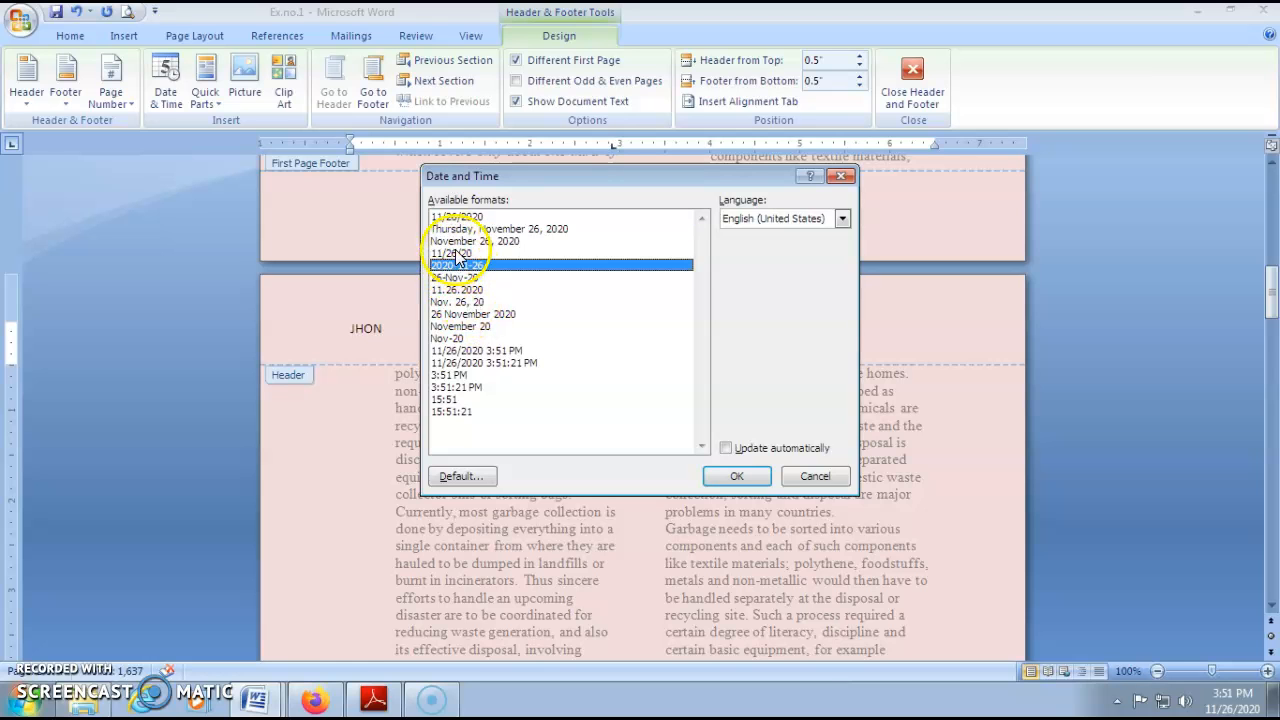
pyautogui.click(462, 230)
pyautogui.click(745, 477)
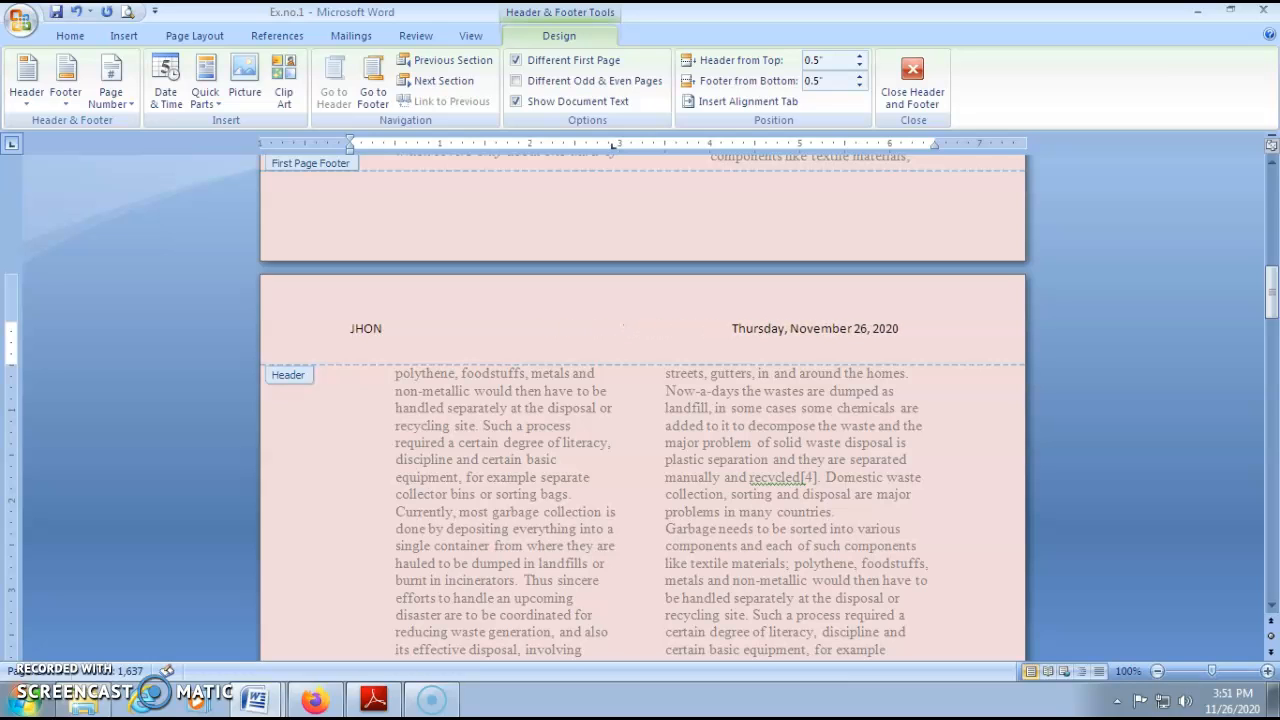
# Adjust the spacing so the date sits at the right end of the header line and close header editing.
pyautogui.press('BackSpace')
pyautogui.press('BackSpace')
pyautogui.press('BackSpace')
pyautogui.press('BackSpace')
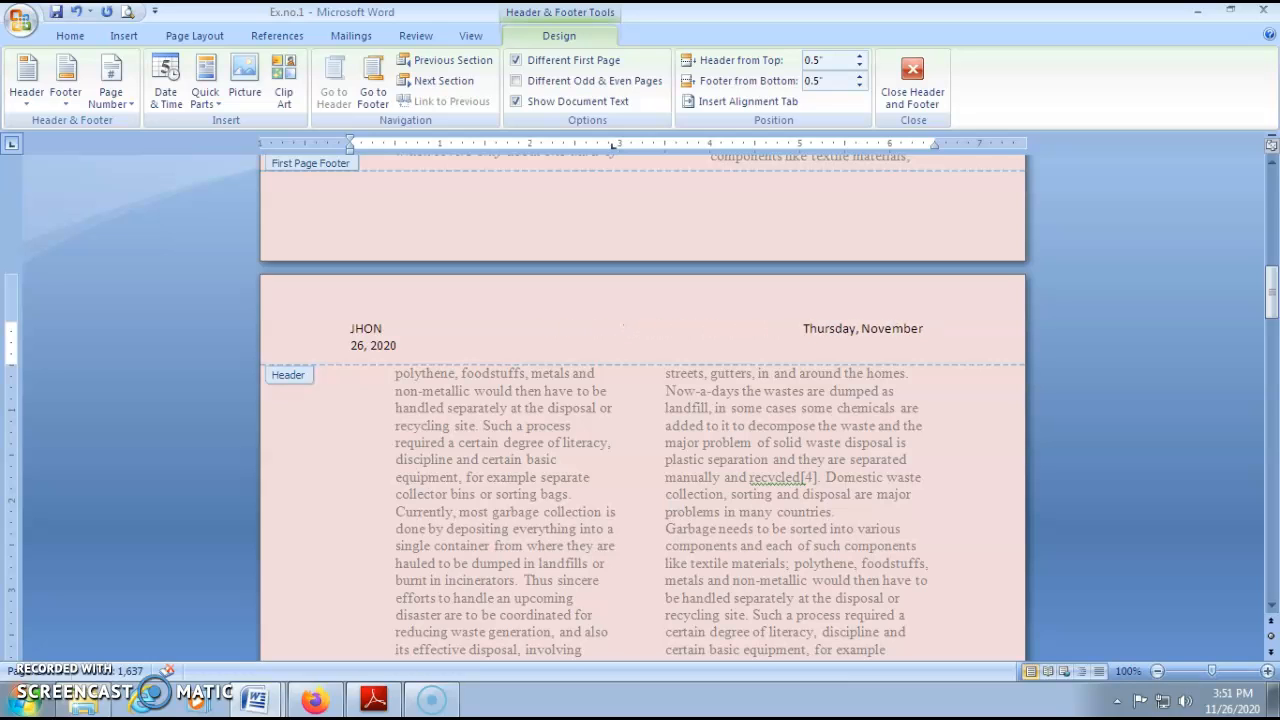
pyautogui.press('BackSpace')
pyautogui.press('BackSpace')
pyautogui.press('BackSpace')
pyautogui.press('BackSpace')
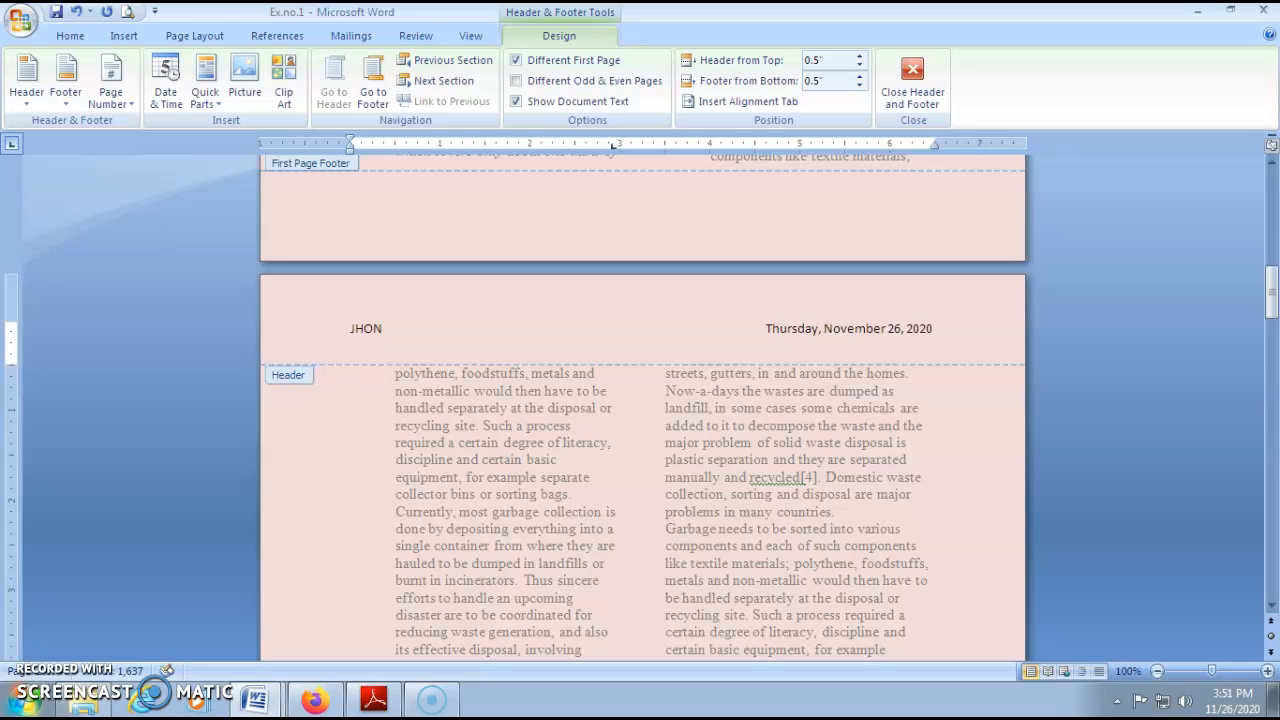
pyautogui.click(912, 80)
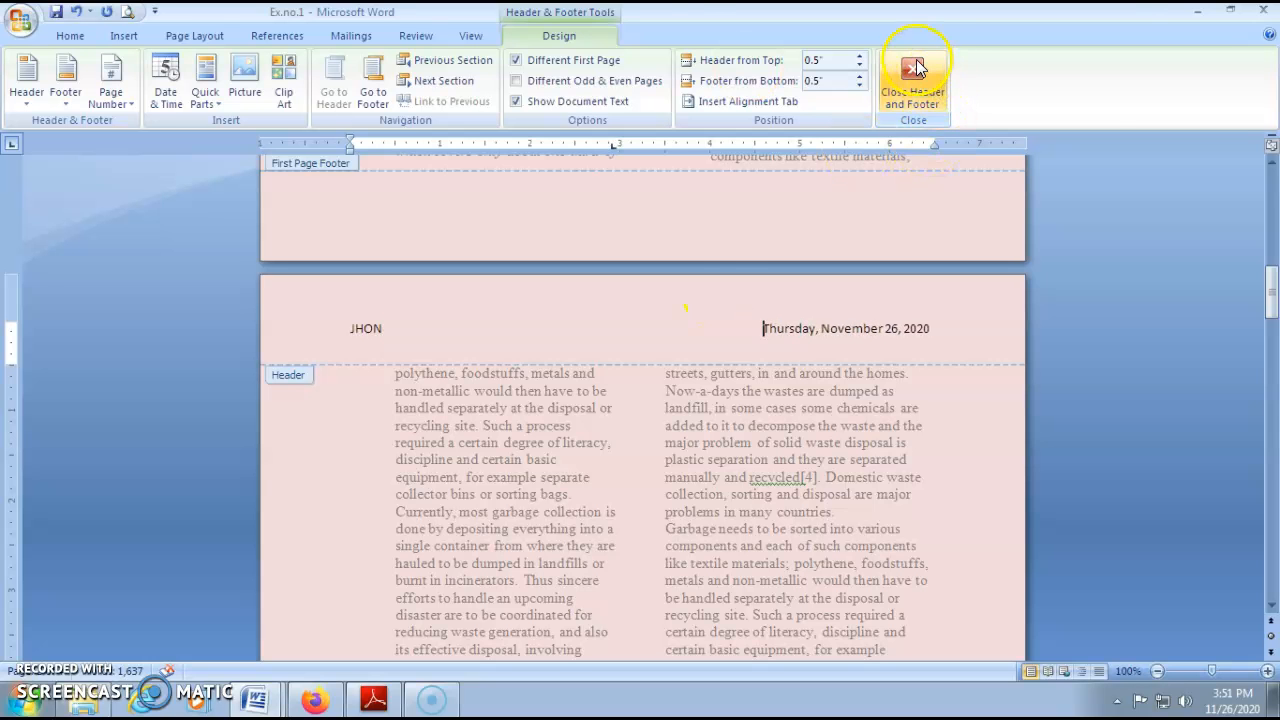
# Check the author name and date in the headers of the following pages.
pyautogui.scroll(-4, 850, 400)
pyautogui.click(829, 508)
pyautogui.scroll(-15, 829, 508)
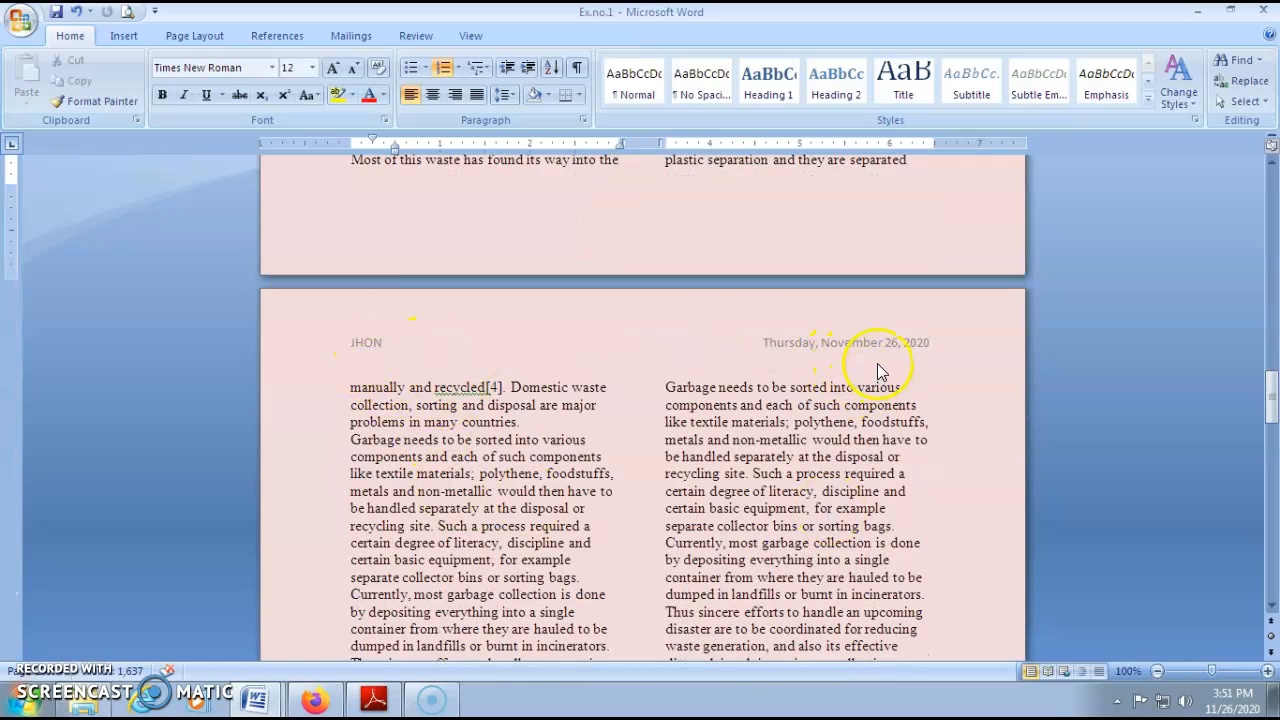
pyautogui.scroll(-15, 878, 370)
pyautogui.scroll(12, 878, 366)
pyautogui.click(498, 486)
# Switch to the requirements document and highlight the bullet about the footer page number in yellow.
pyautogui.moveTo(254, 708)
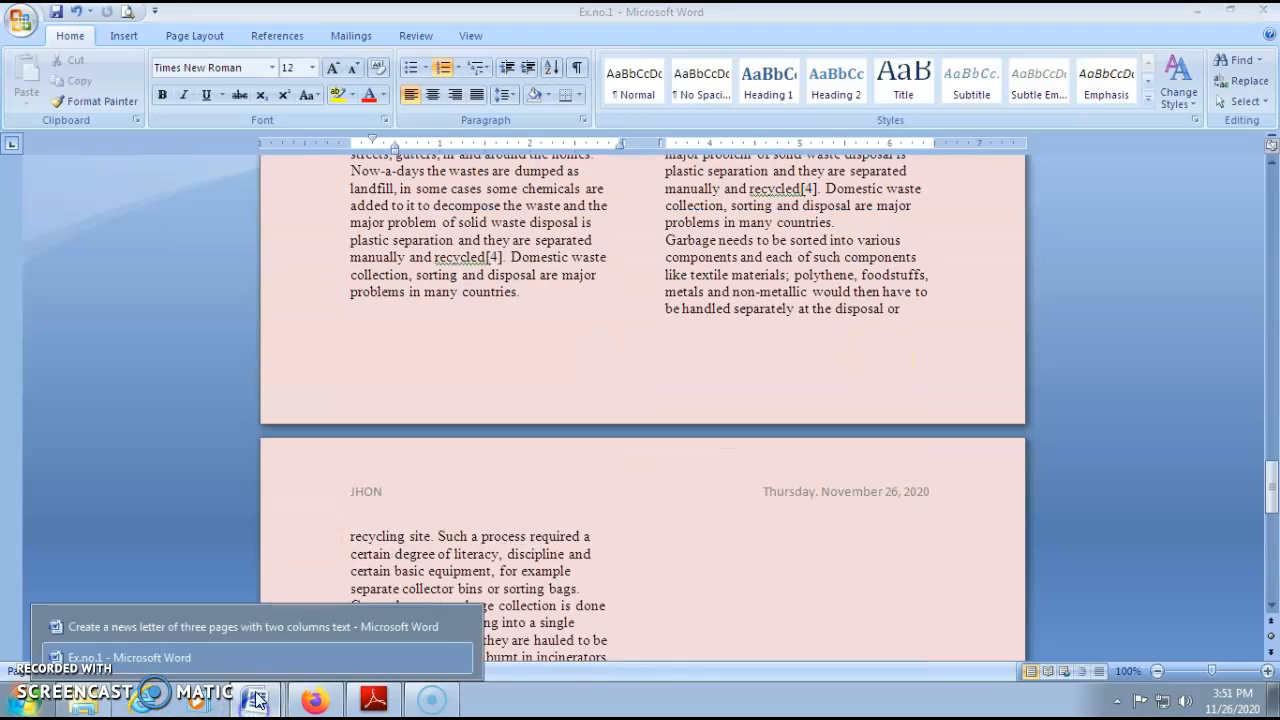
pyautogui.click(261, 622)
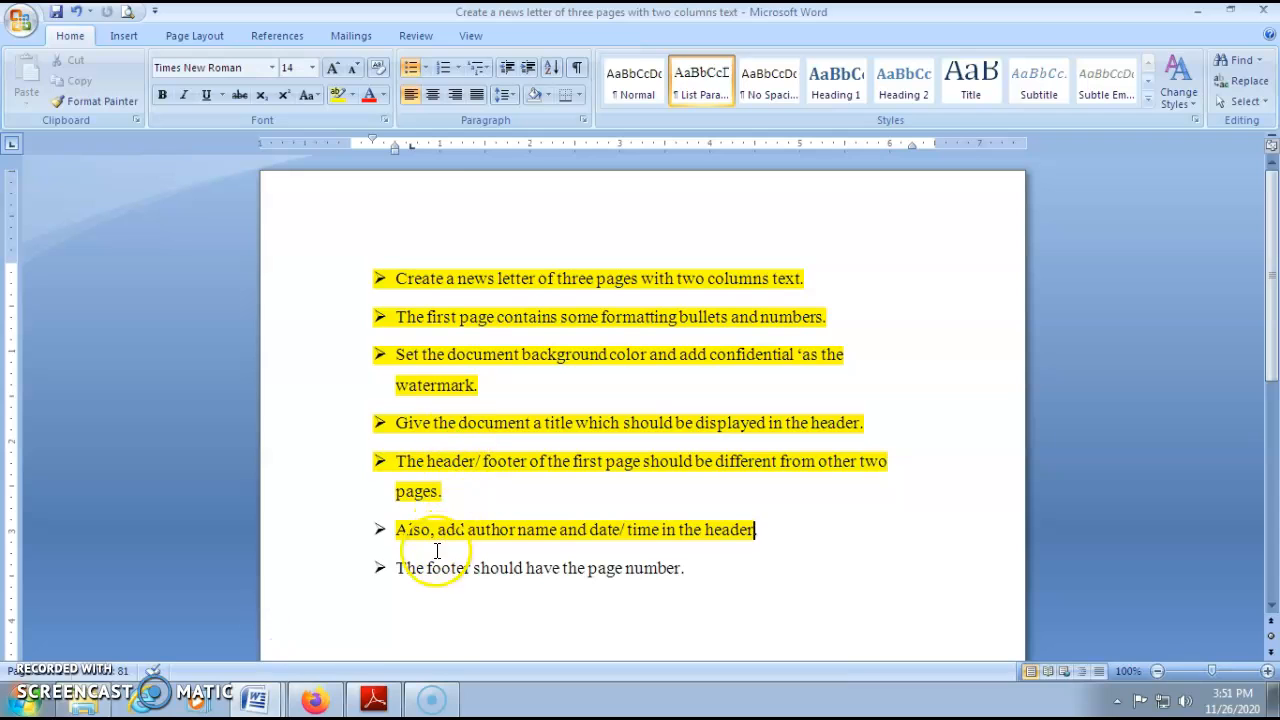
pyautogui.click(391, 568)
pyautogui.moveTo(391, 568); pyautogui.dragTo(688, 568)
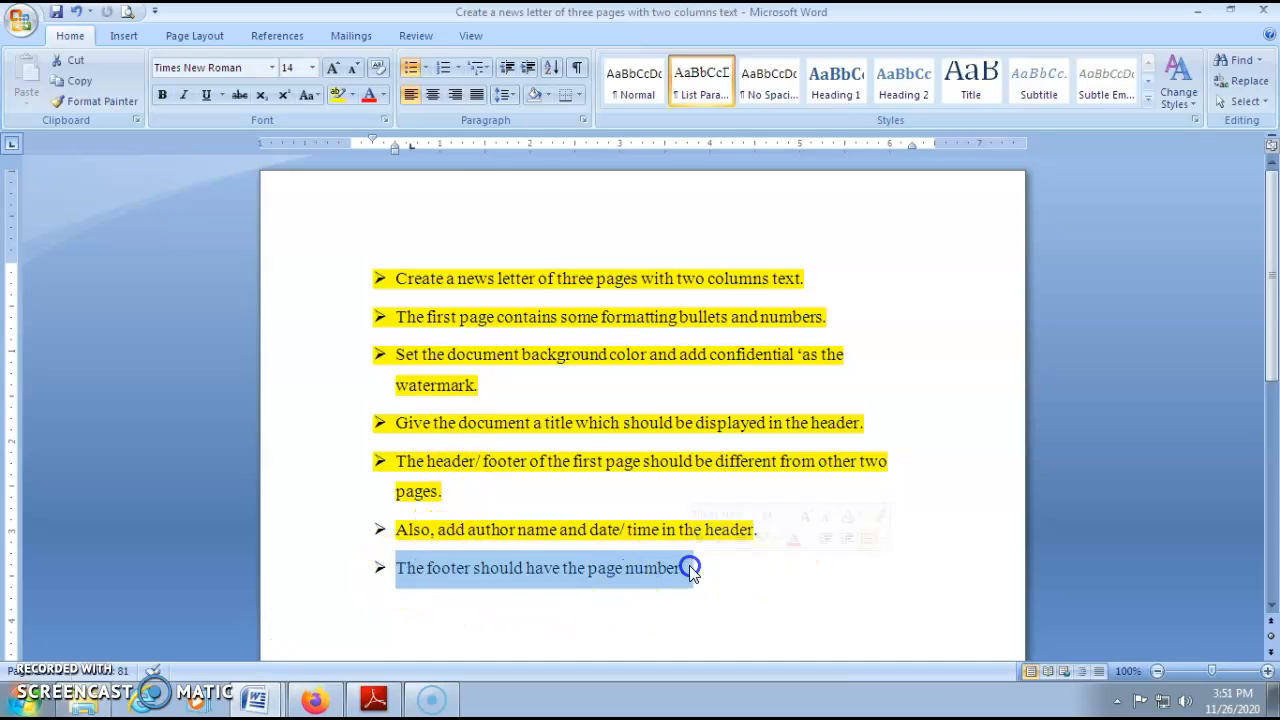
pyautogui.click(337, 95)
pyautogui.press('Down')
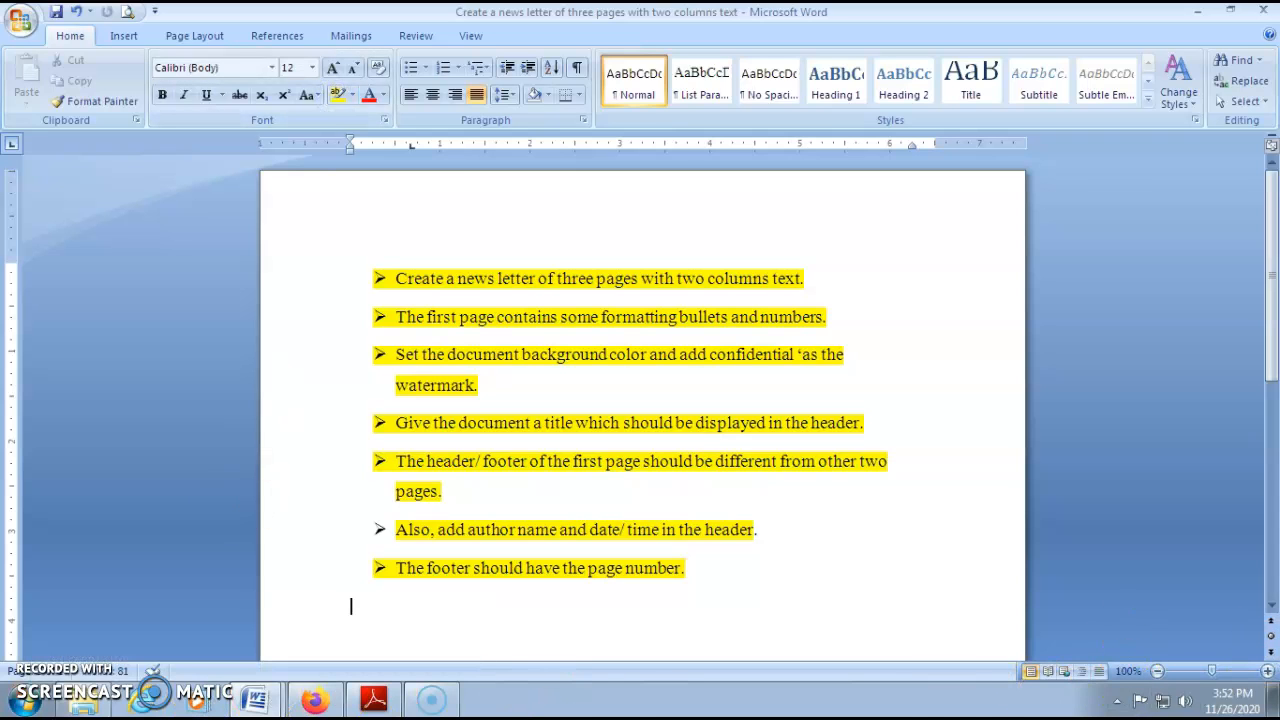
# Switch back to Ex.no.1 and insert a Plain Number 2 page number at the bottom of the page in the third page's footer.
pyautogui.moveTo(268, 703)
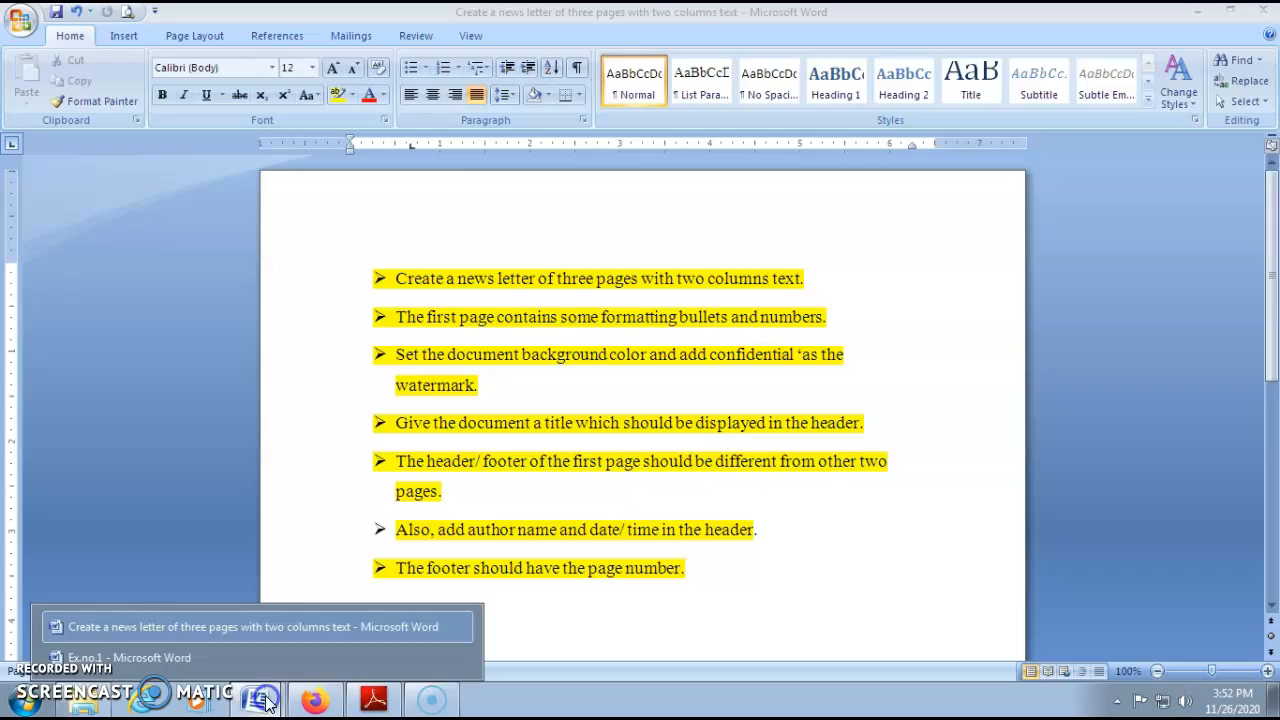
pyautogui.click(200, 658)
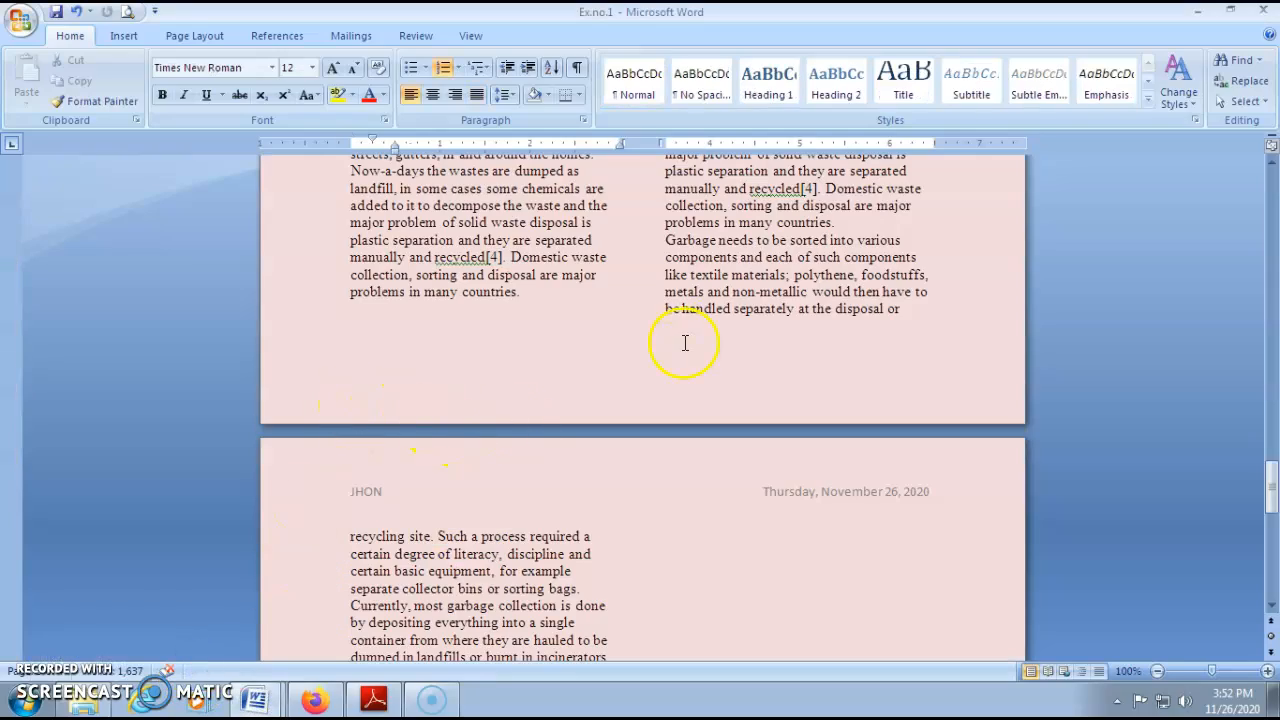
pyautogui.scroll(6, 685, 343)
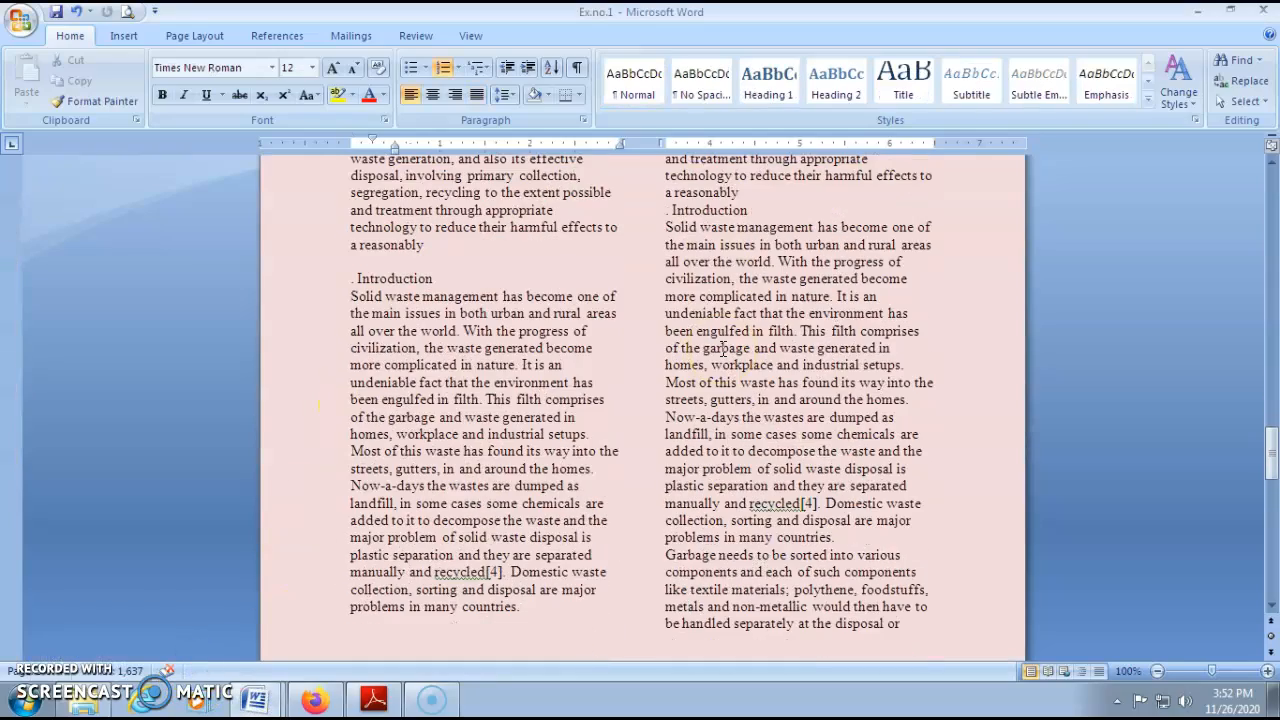
pyautogui.scroll(-5, 716, 352)
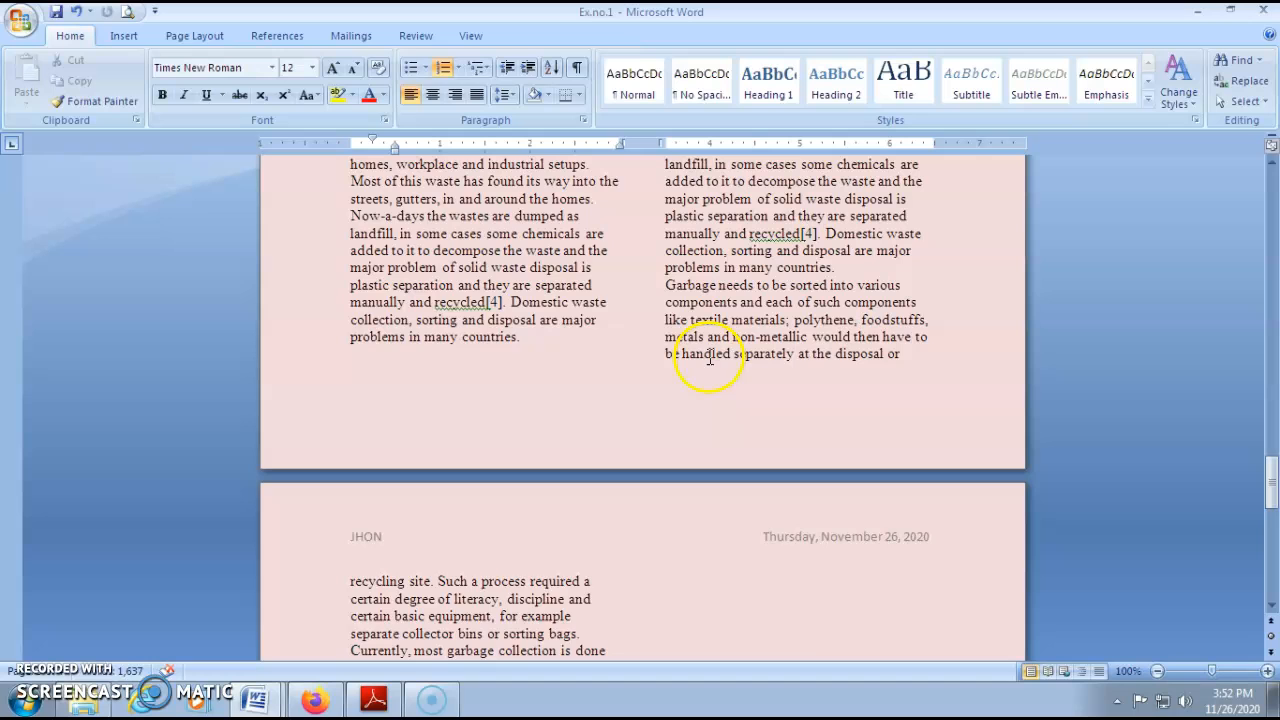
pyautogui.doubleClick(588, 419)
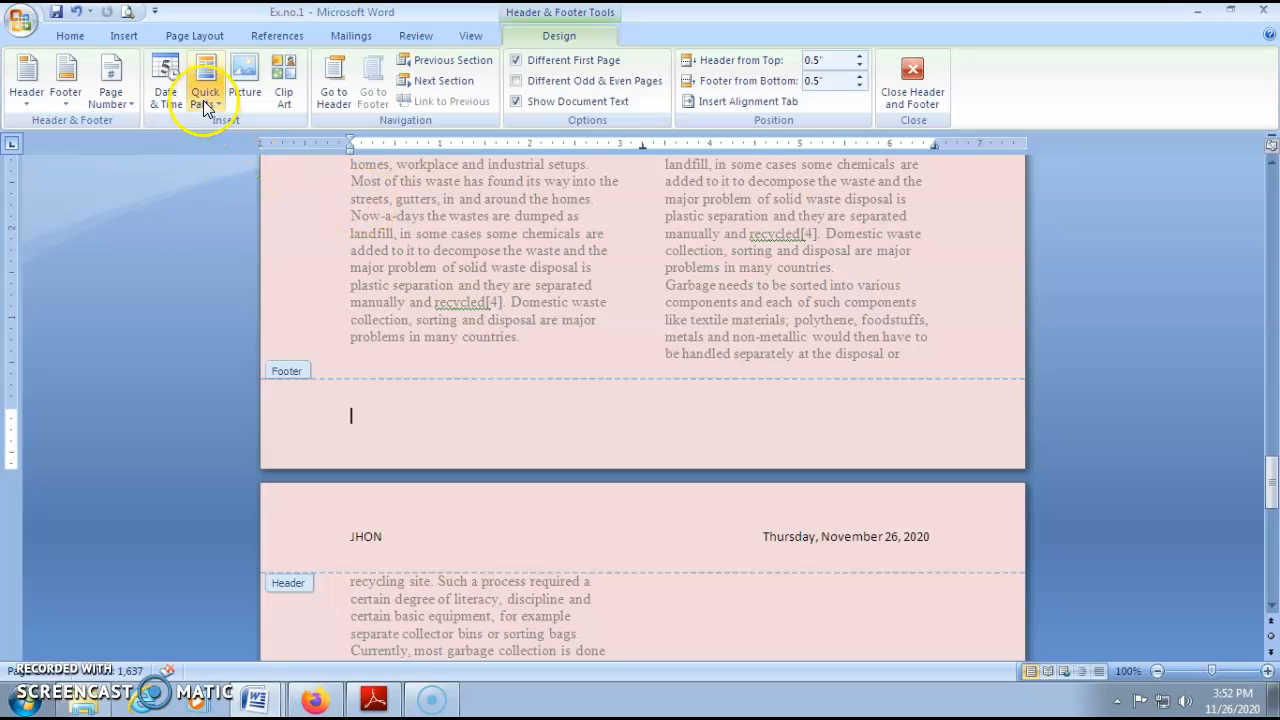
pyautogui.click(131, 108)
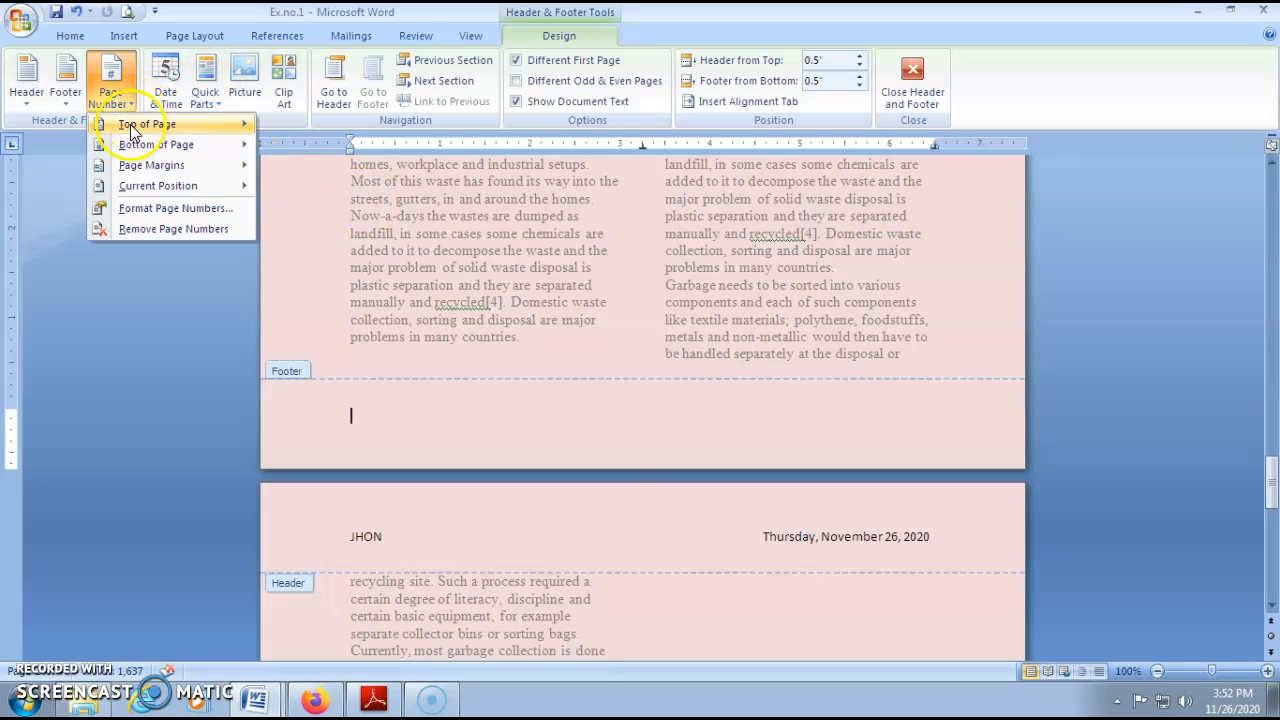
pyautogui.moveTo(130, 145)
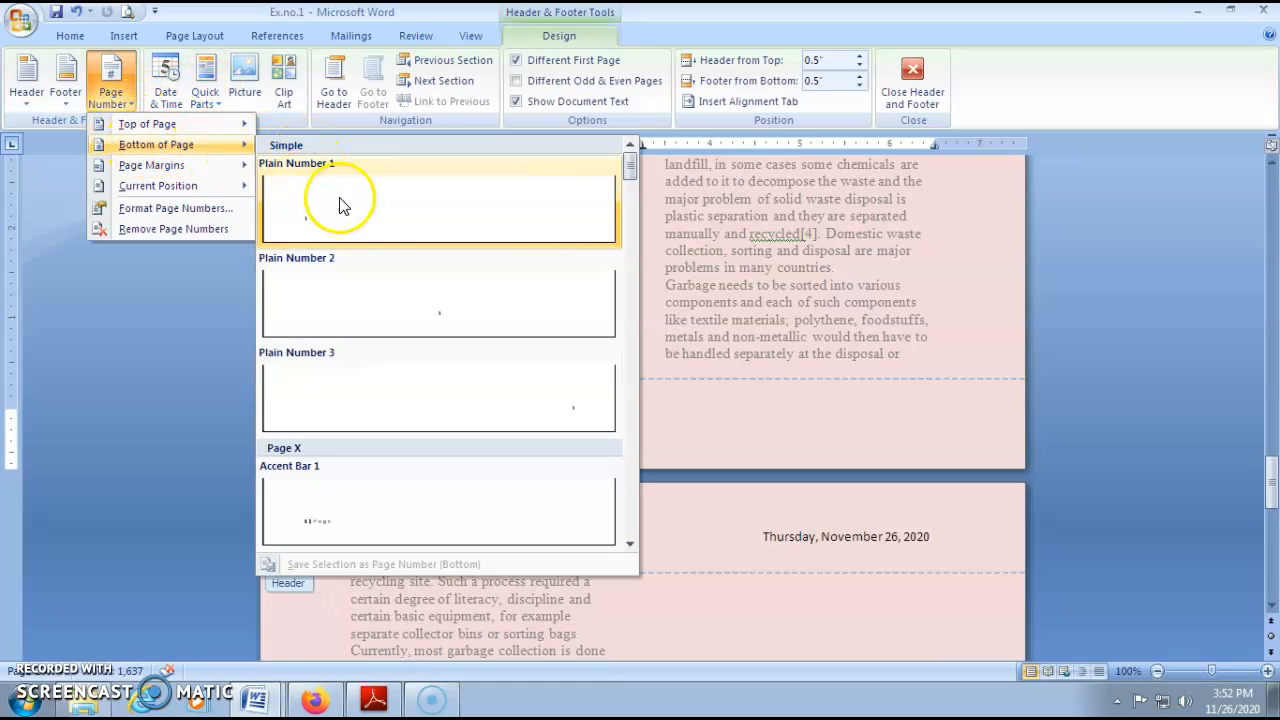
pyautogui.click(428, 325)
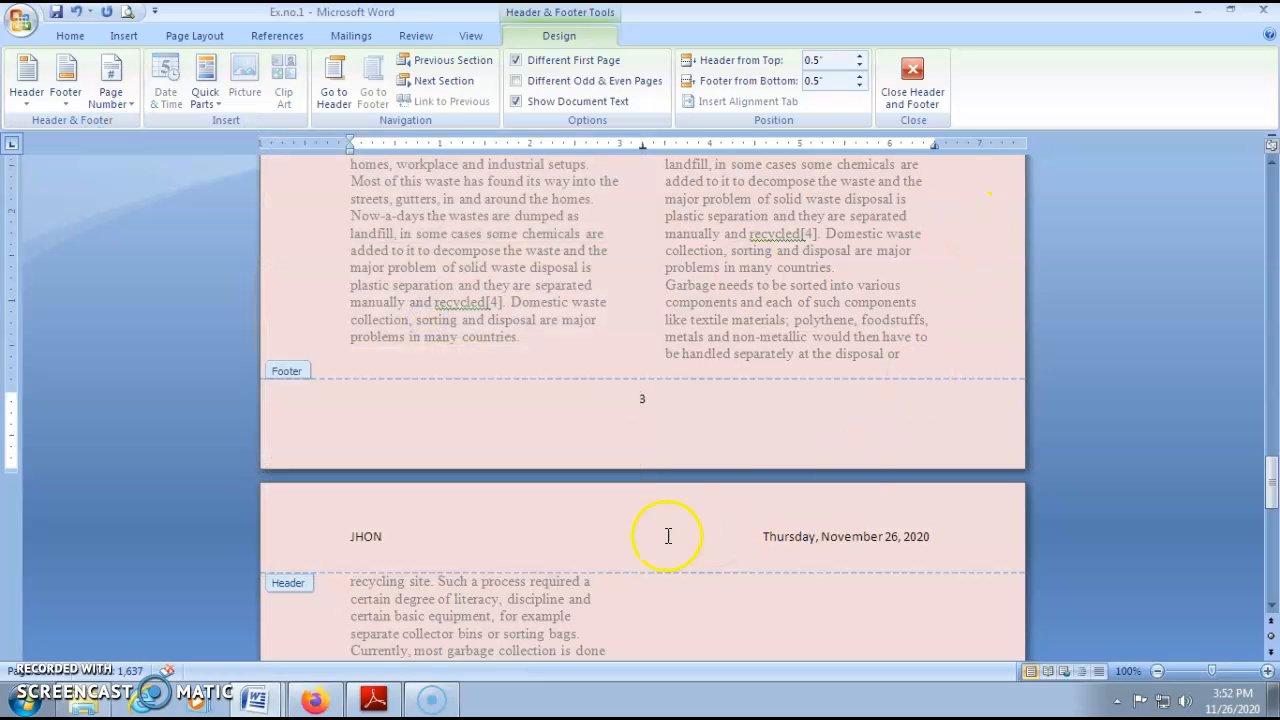
# Check the footer page numbers across the newsletter pages and close header and footer editing.
pyautogui.scroll(-15, 671, 433)
pyautogui.scroll(5, 671, 433)
pyautogui.scroll(10, 671, 433)
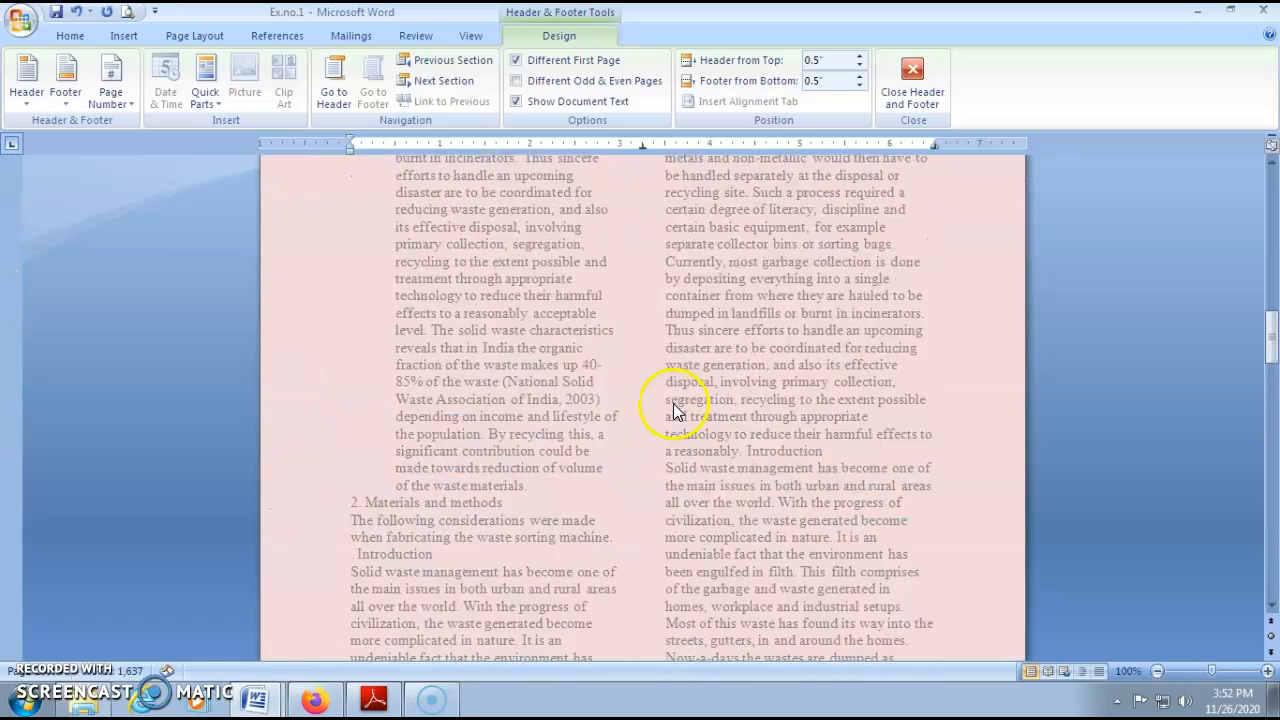
pyautogui.scroll(5, 675, 408)
pyautogui.scroll(-20, 625, 330)
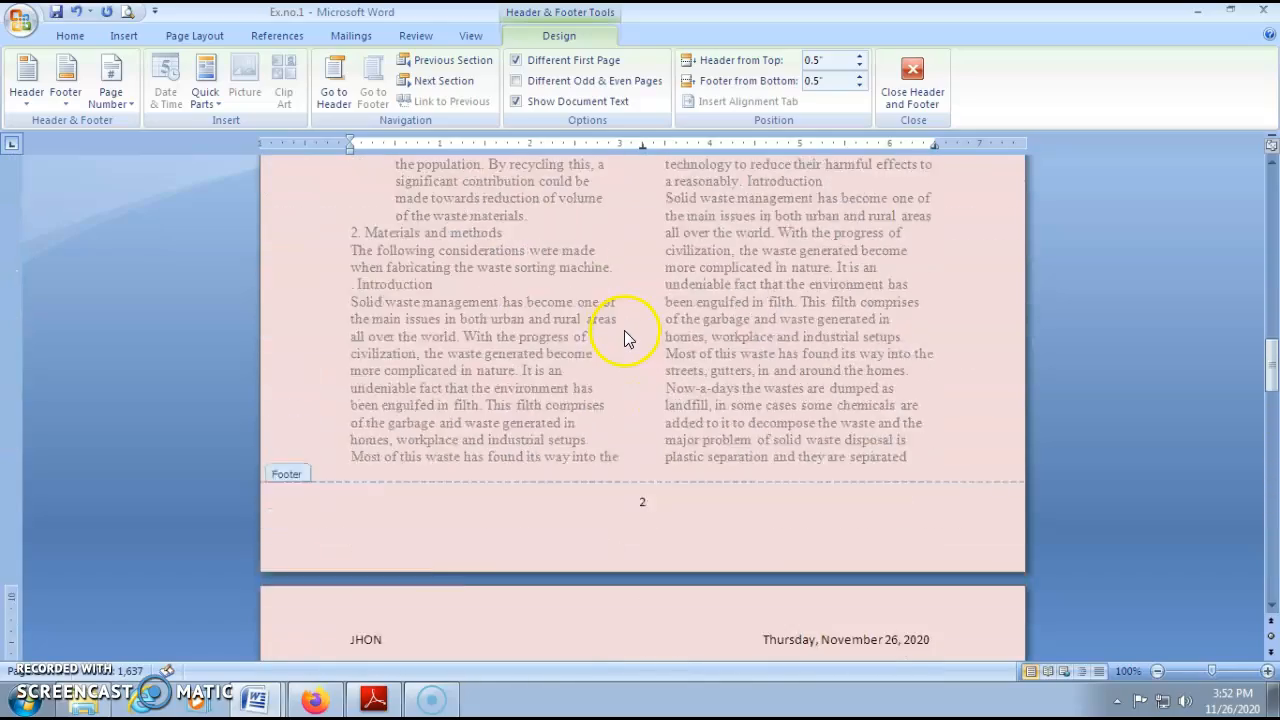
pyautogui.scroll(-6, 624, 338)
pyautogui.scroll(10, 624, 338)
pyautogui.scroll(-10, 624, 338)
pyautogui.scroll(5, 624, 332)
pyautogui.scroll(-20, 624, 332)
pyautogui.scroll(3, 624, 332)
pyautogui.scroll(3, 624, 338)
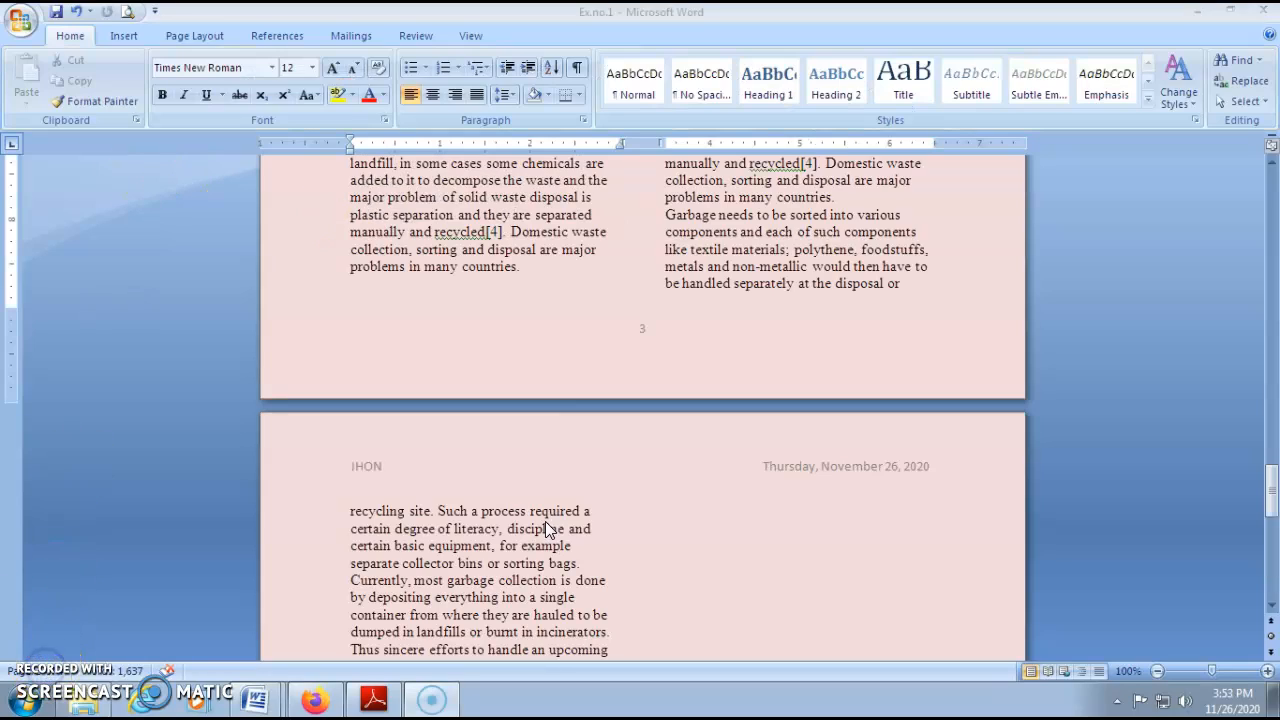
# Review the headers and page numbers from the second page through to the end of the newsletter.
pyautogui.click(635, 467)
pyautogui.scroll(15, 635, 468)
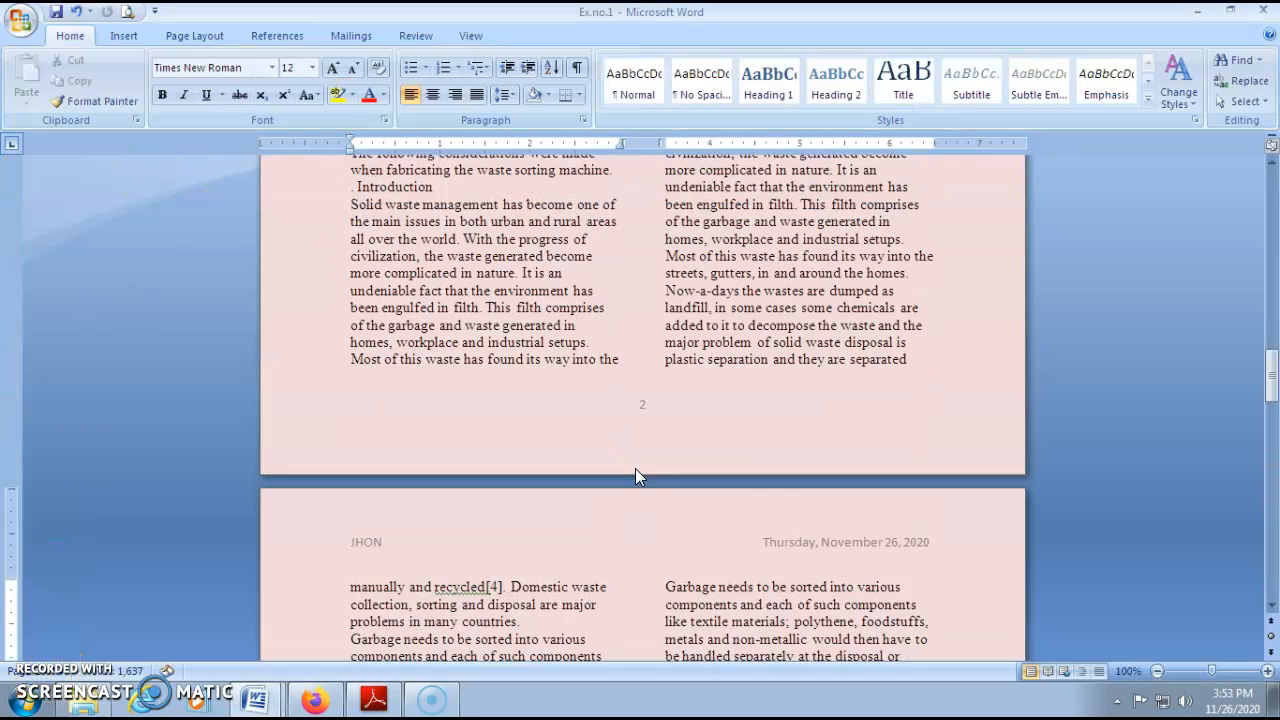
pyautogui.scroll(16, 636, 467)
pyautogui.scroll(-5, 639, 463)
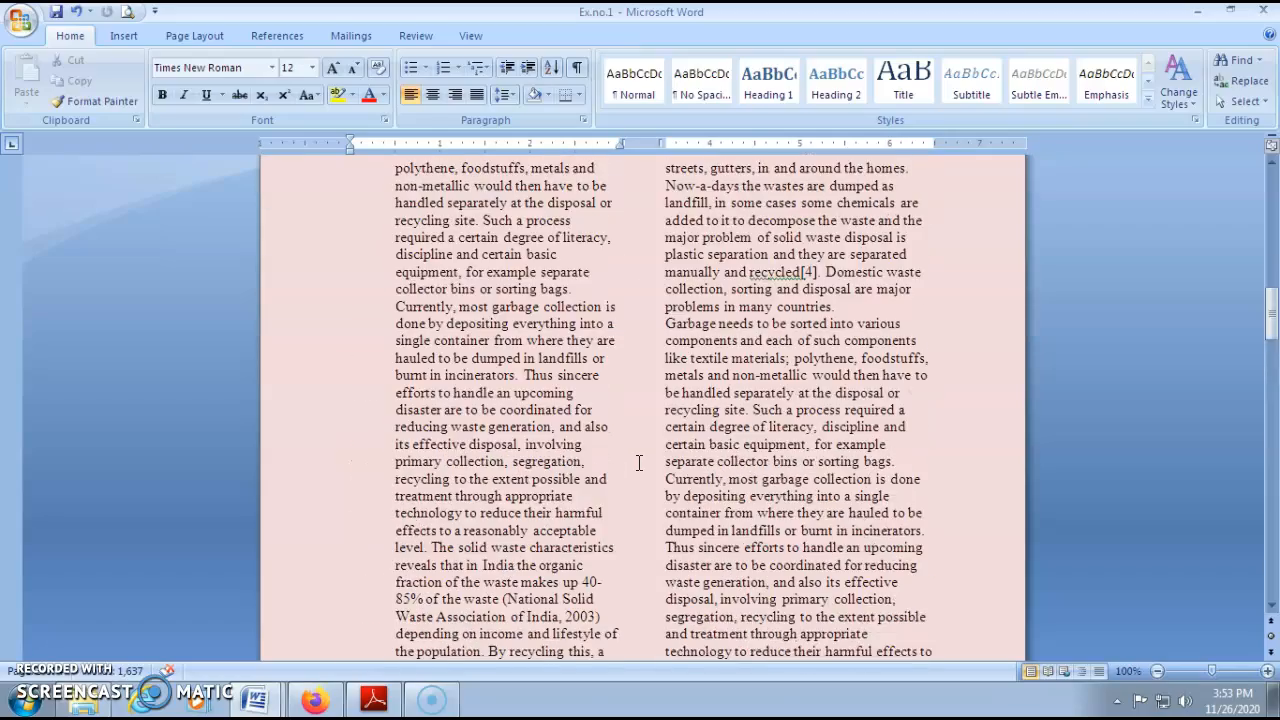
pyautogui.scroll(-15, 639, 463)
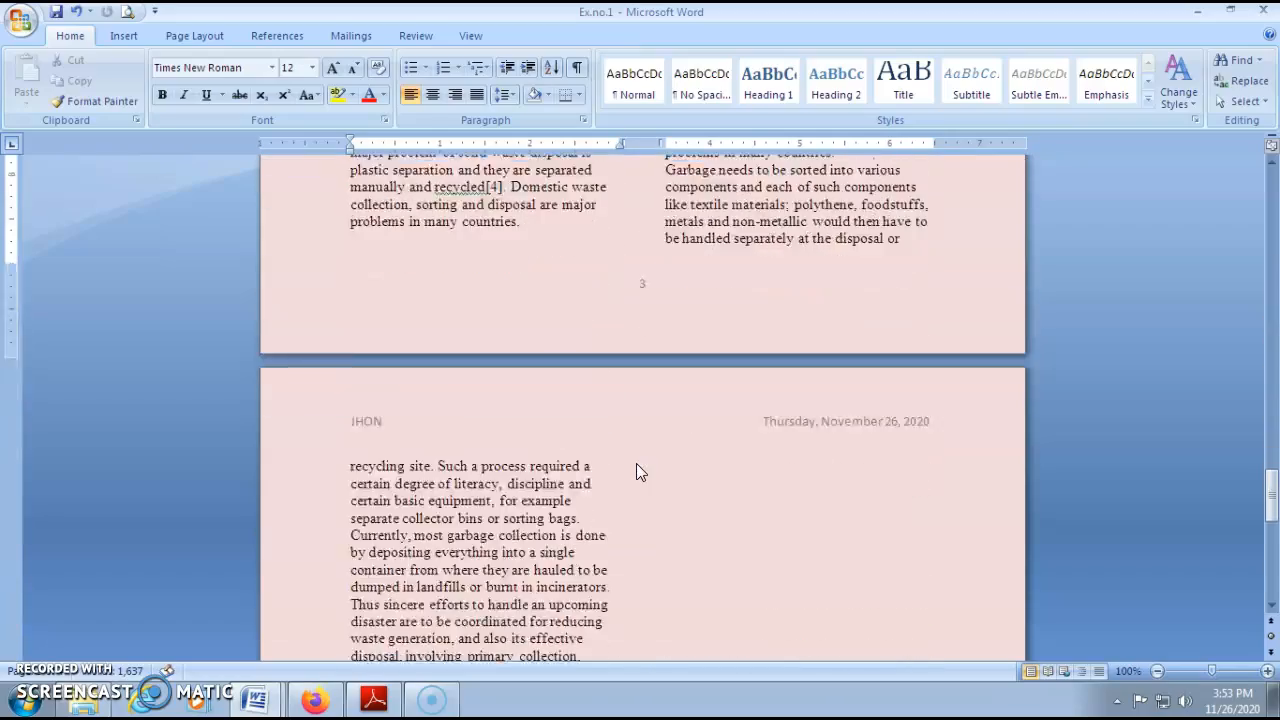
pyautogui.scroll(-8, 637, 464)
# Review the highlighted bullets in the requirements document and switch to the syllabus PDF in Adobe Reader to view Exercise 1.
pyautogui.click(255, 702)
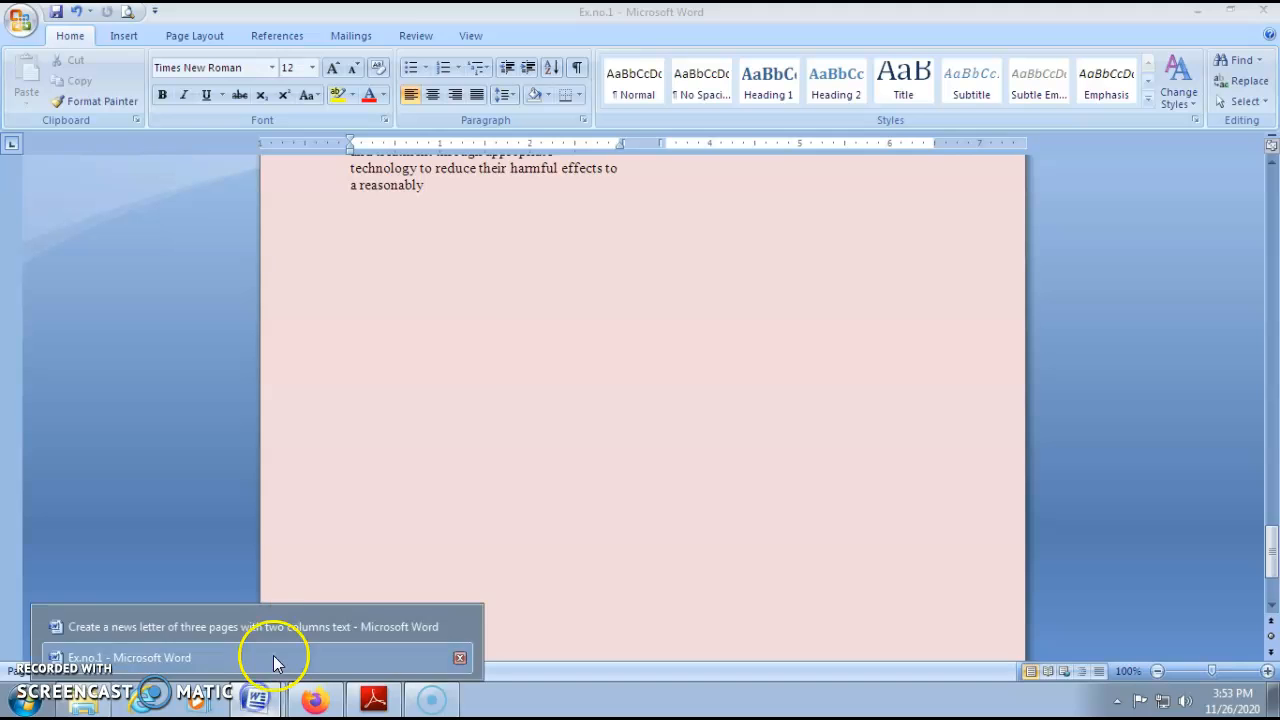
pyautogui.click(277, 628)
pyautogui.click(431, 300)
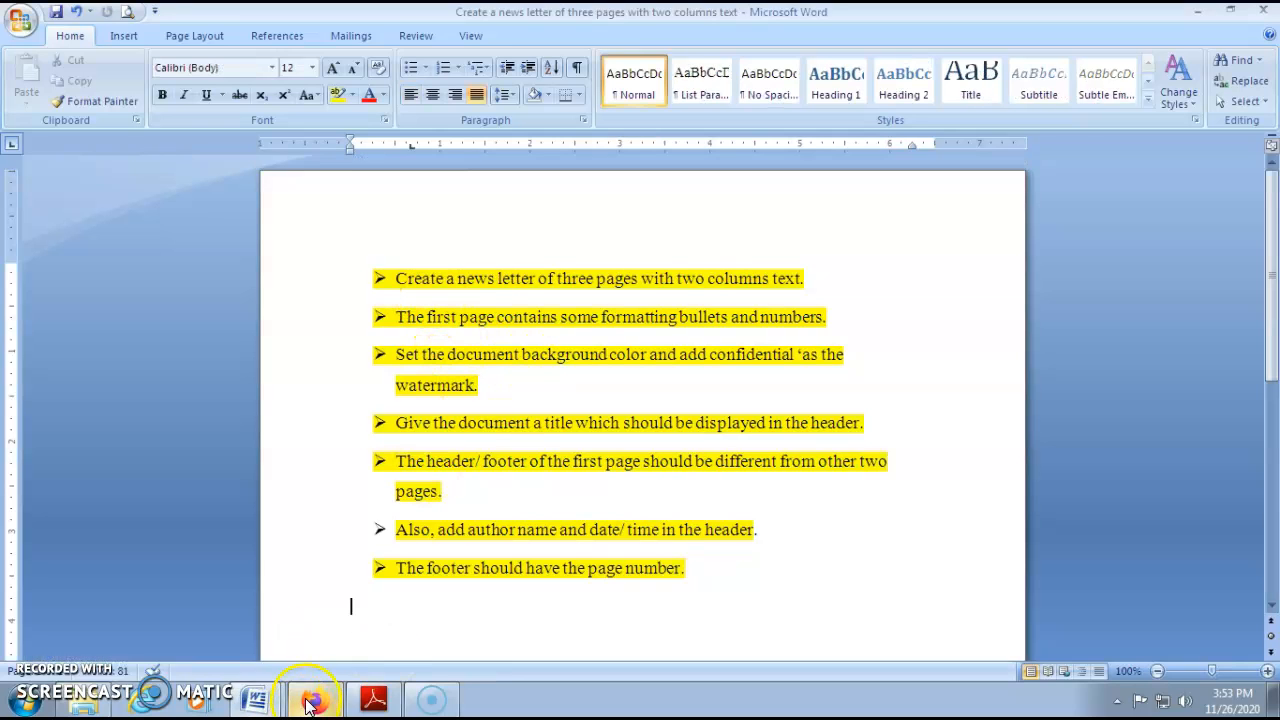
pyautogui.click(376, 700)
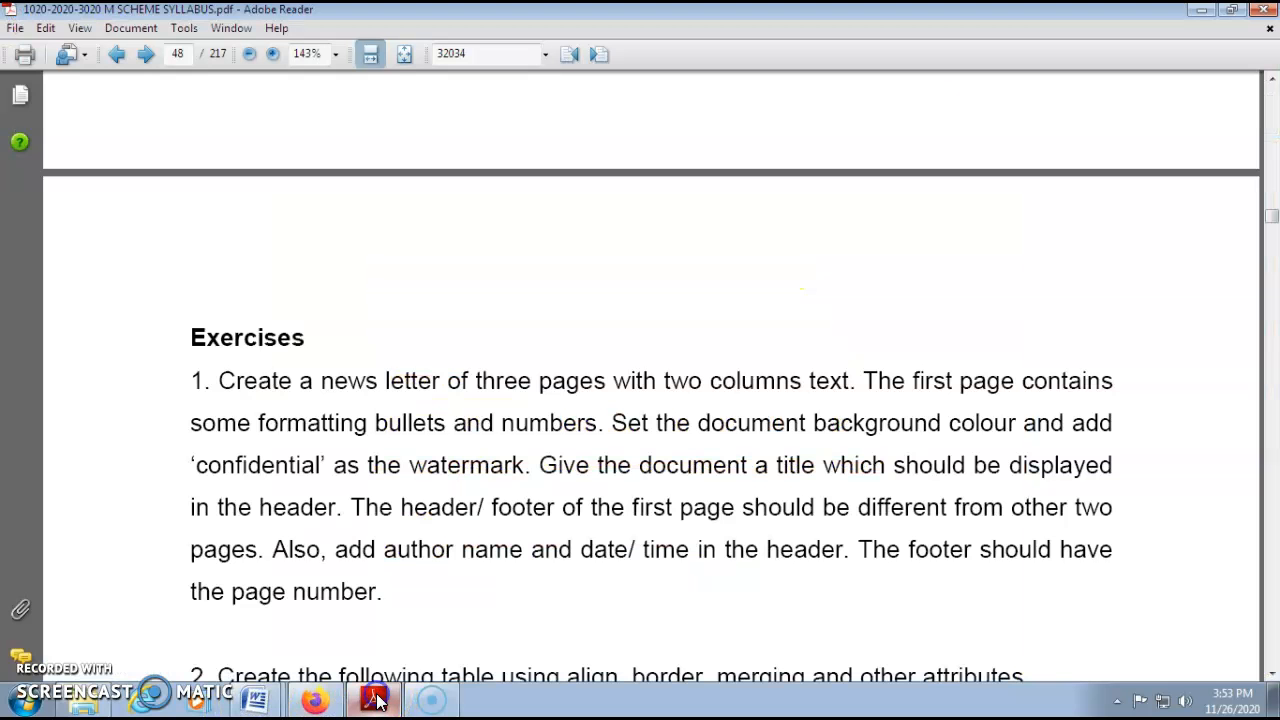